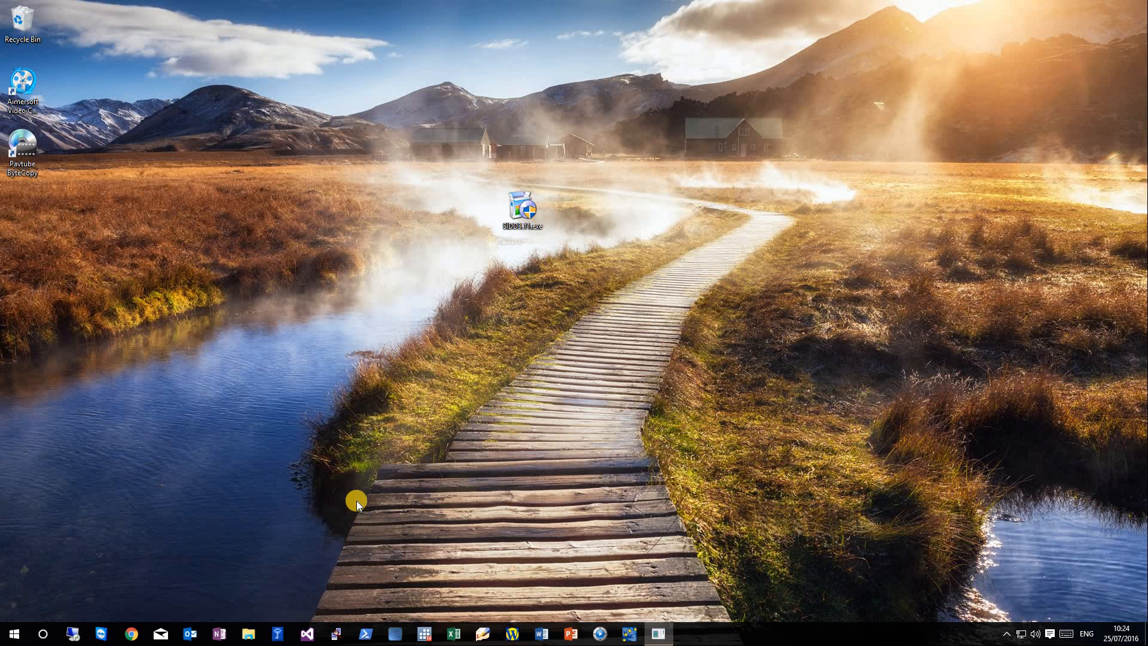
Open LINDA manual.pdf from the DOCUMENTATION folder inside C:\temp.
click(247, 634)
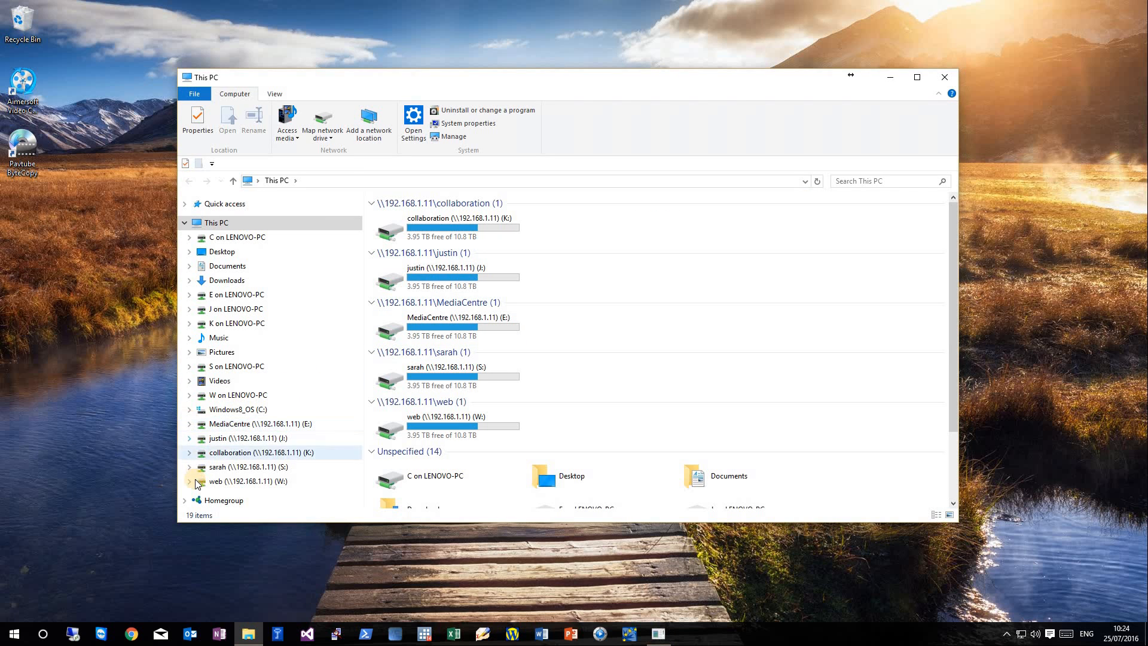
click(189, 410)
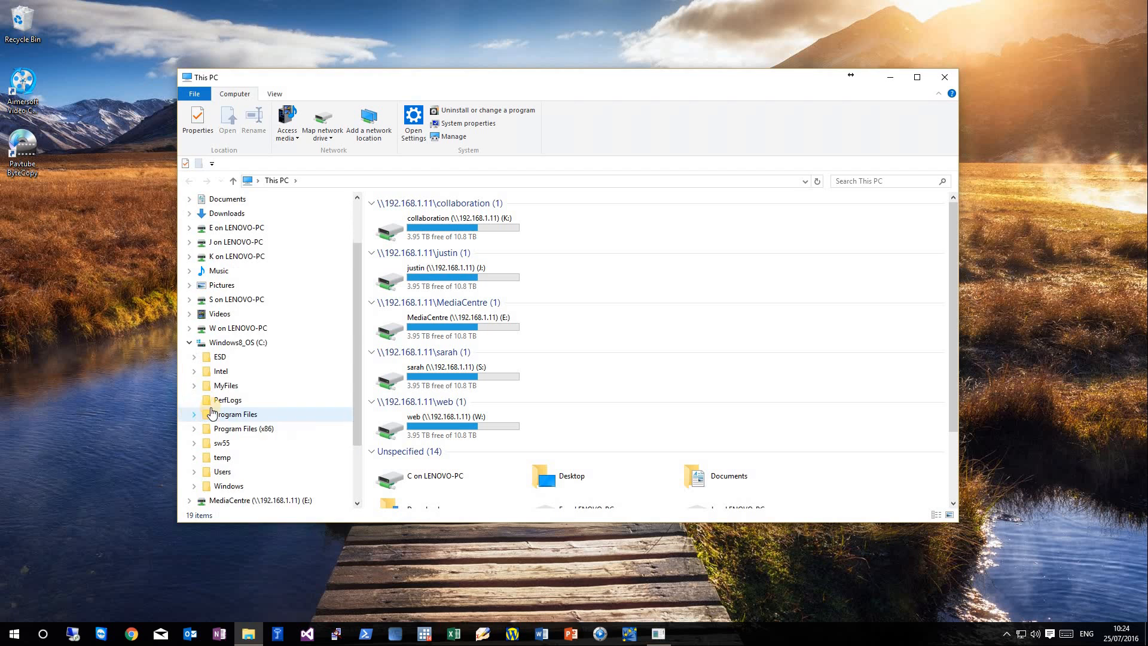
scroll(204, 427, down, 1)
click(193, 430)
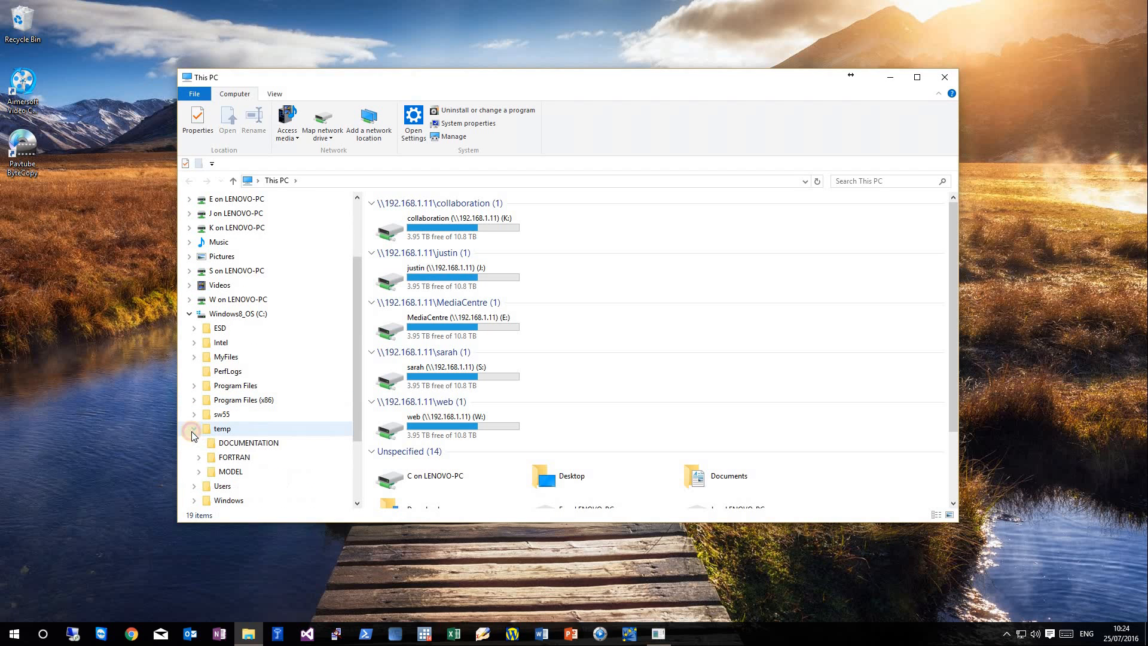
click(222, 429)
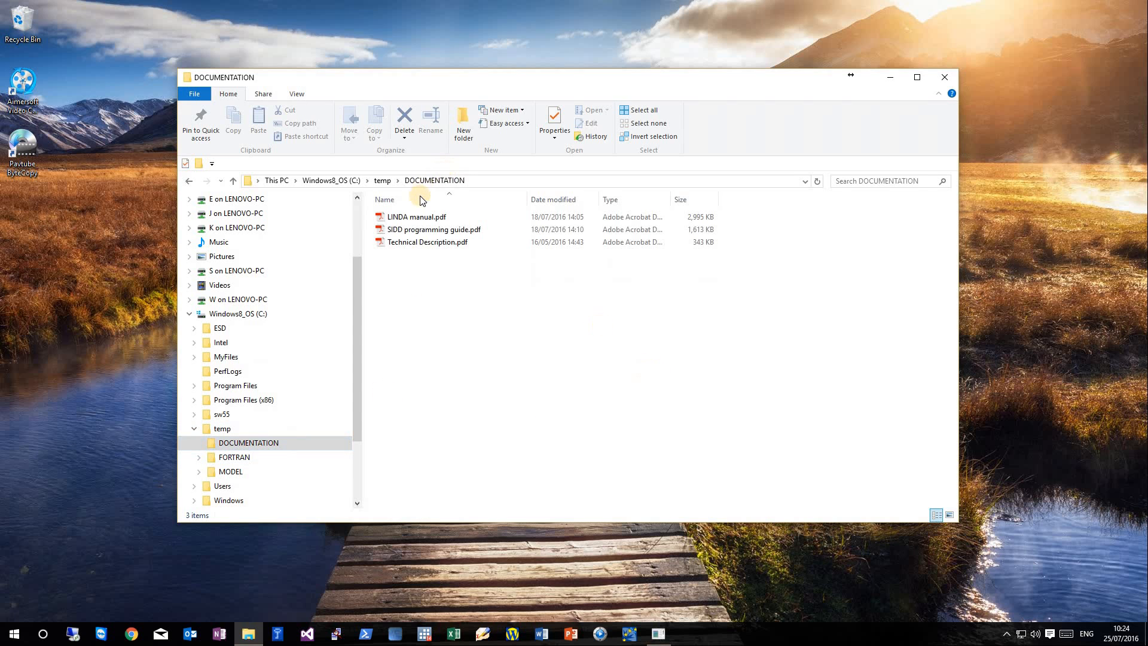
double_click(417, 219)
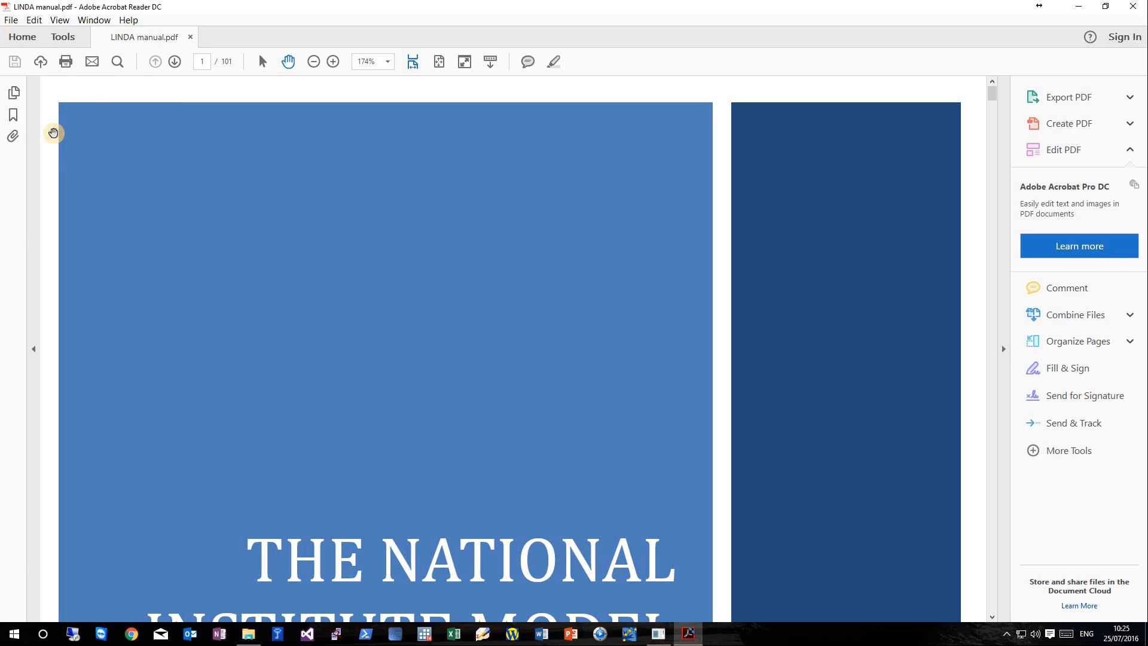
Examine the manual's bookmark outline from the set-up sections through Altering Parameters and Simulation Output, and close the manual.
click(12, 92)
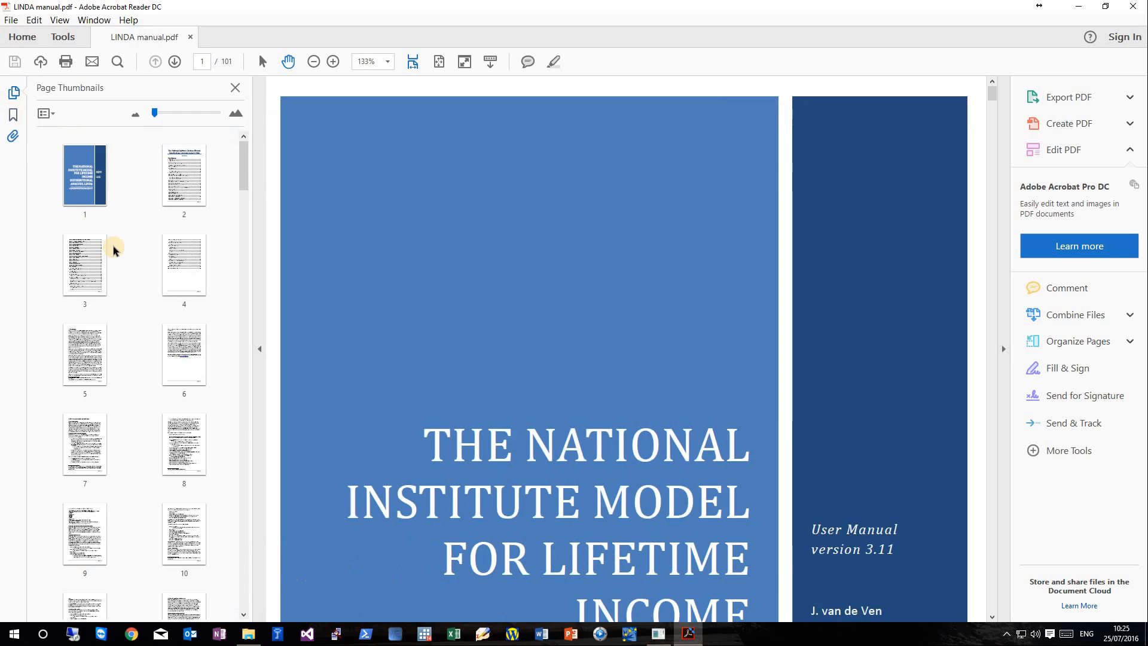
click(13, 117)
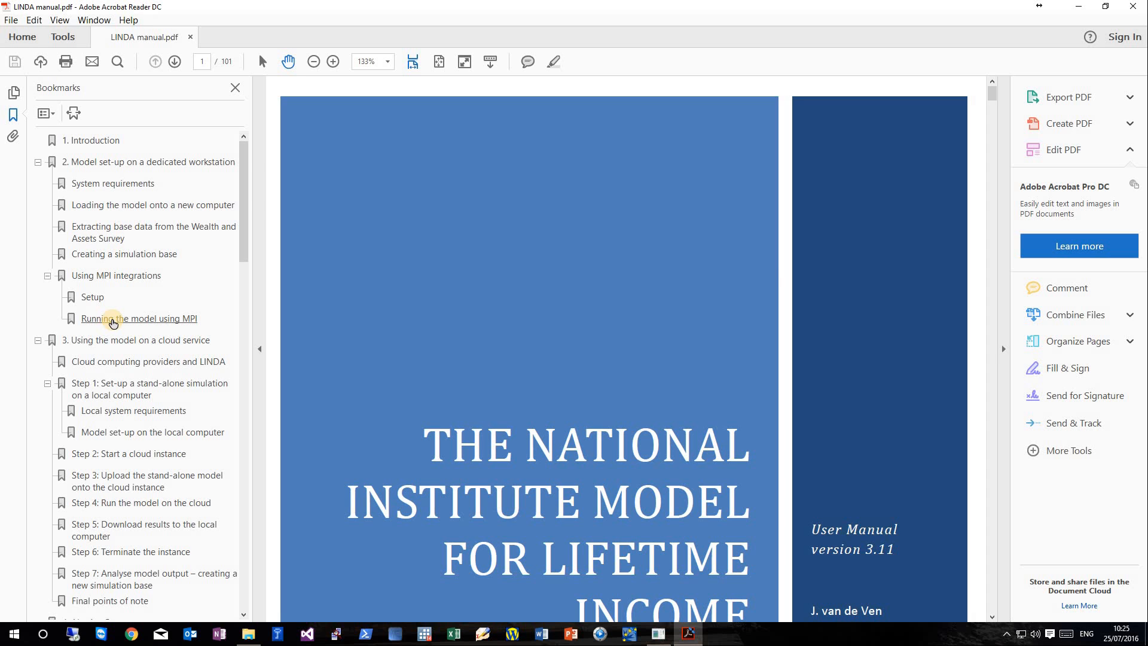
scroll(109, 306, down, 1)
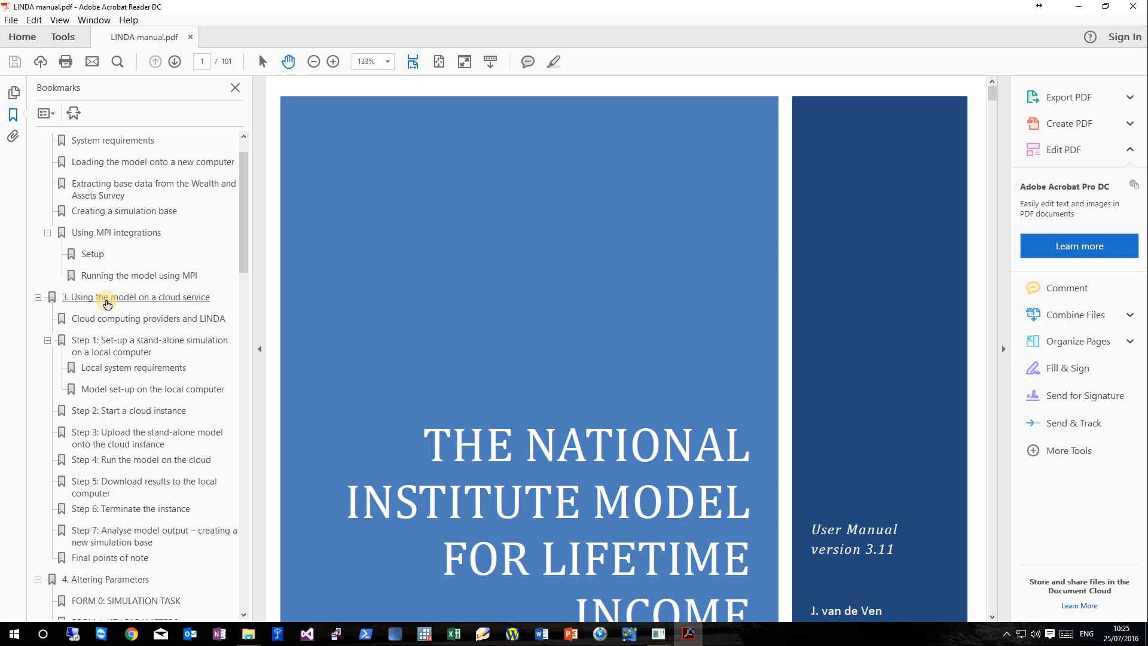
scroll(108, 303, down, 7)
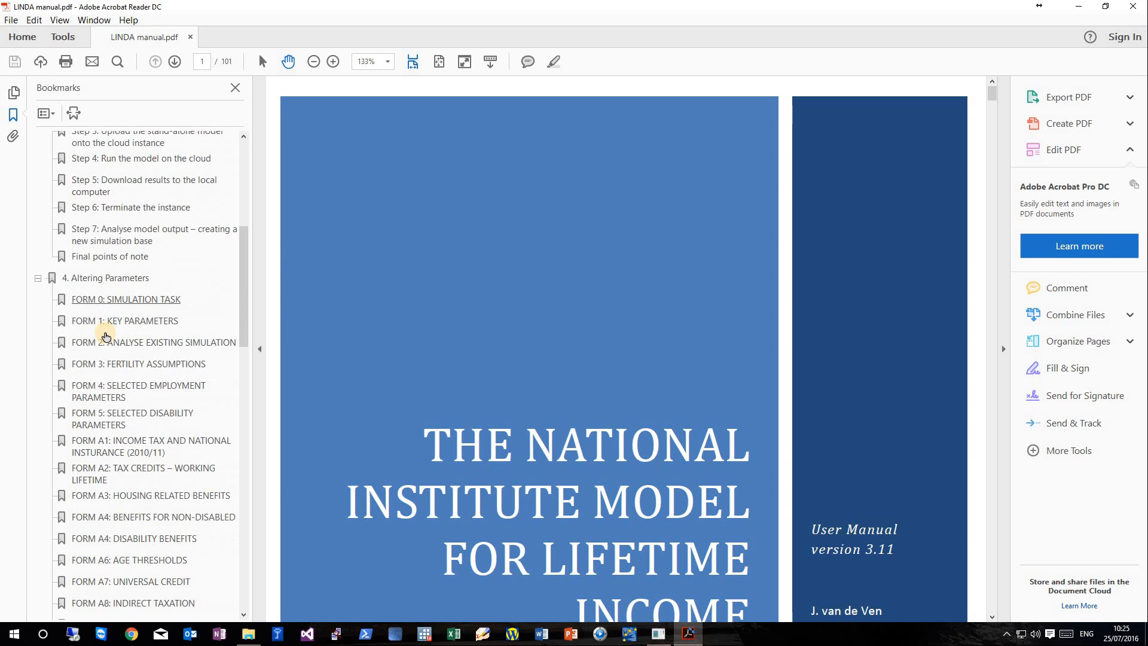
scroll(94, 287, down, 10)
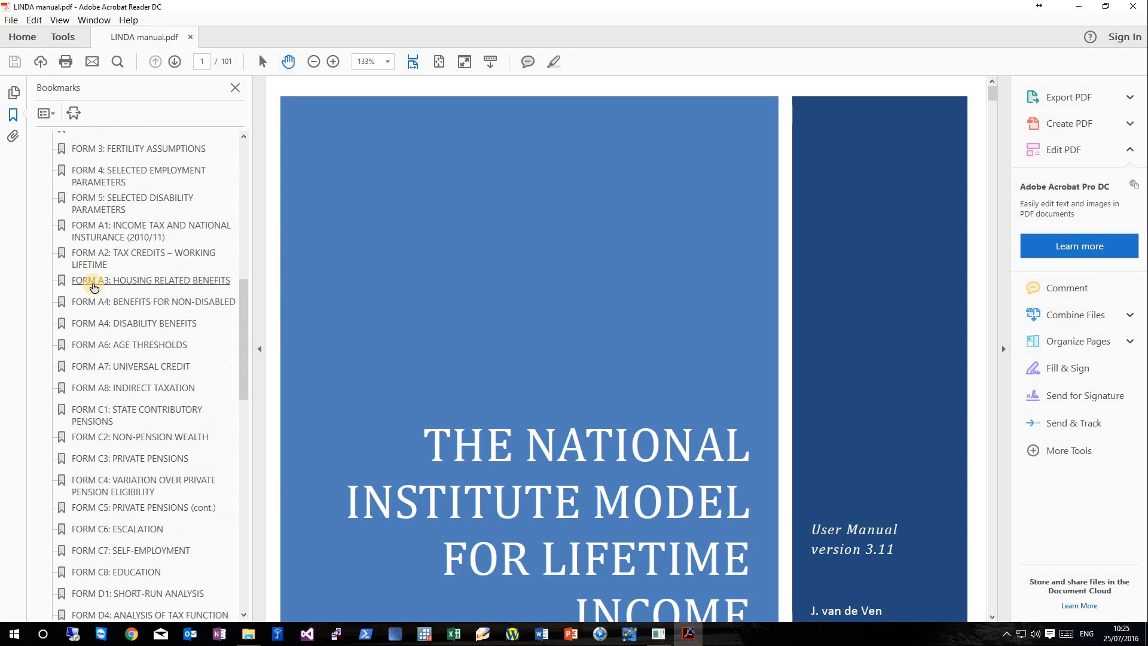
scroll(93, 287, down, 1)
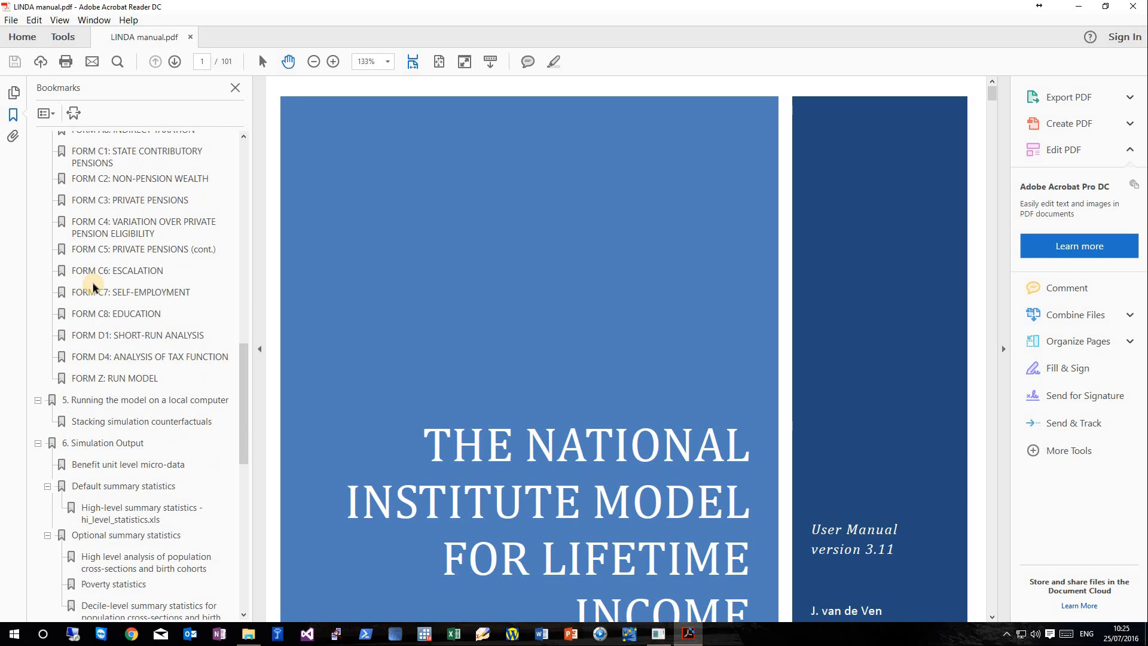
scroll(94, 287, down, 2)
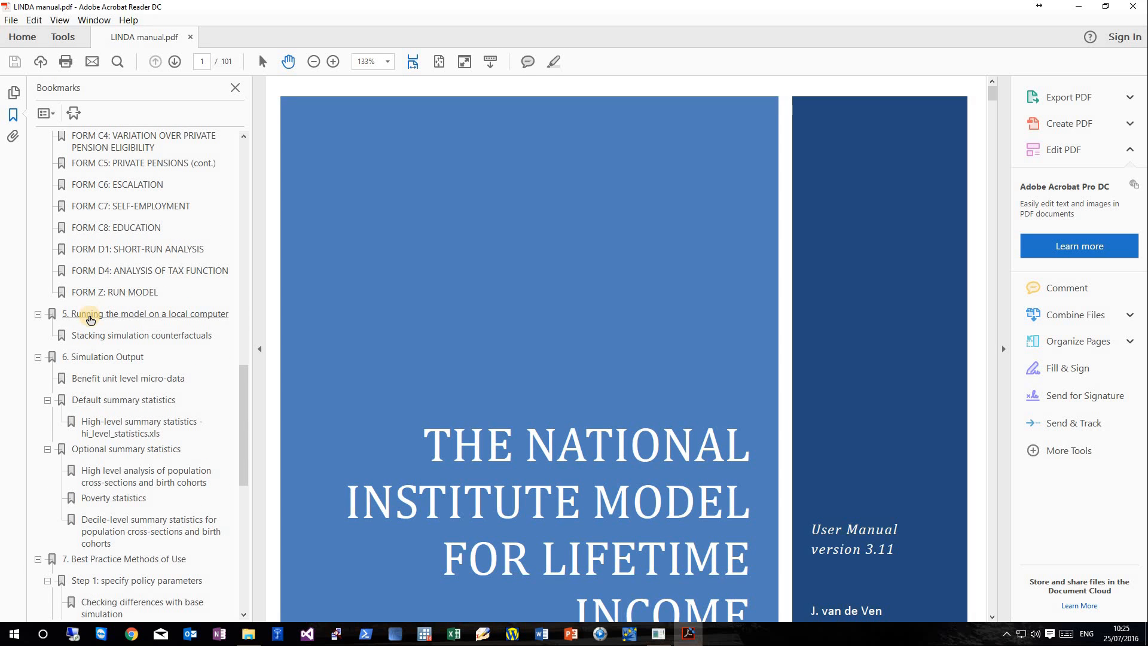
scroll(90, 320, down, 1)
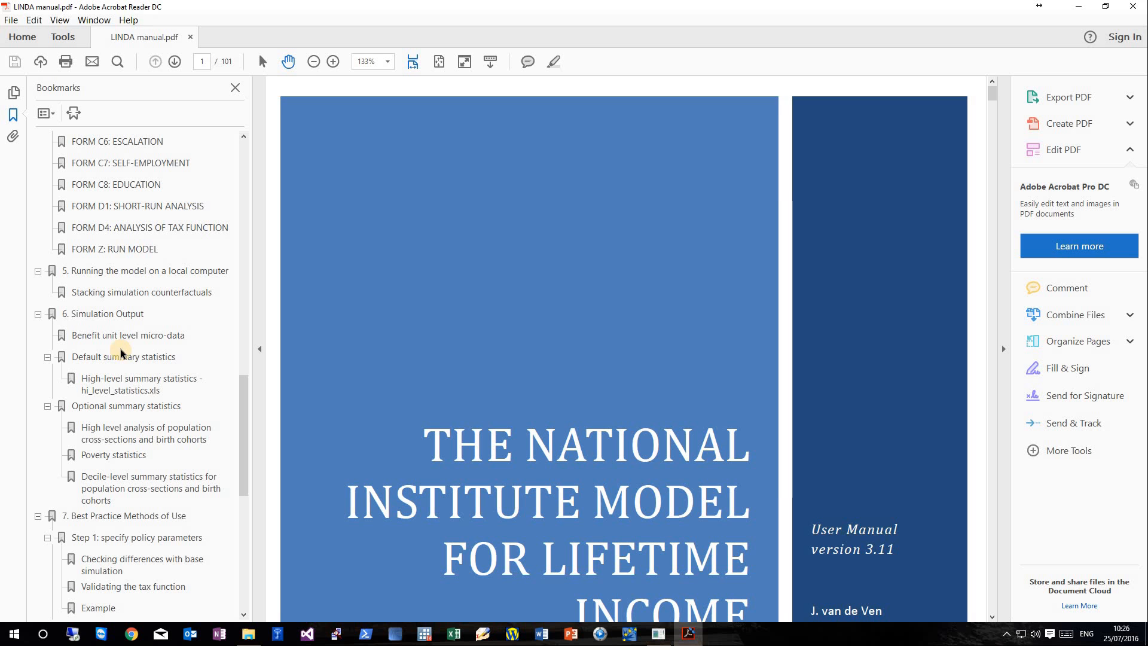
click(1133, 6)
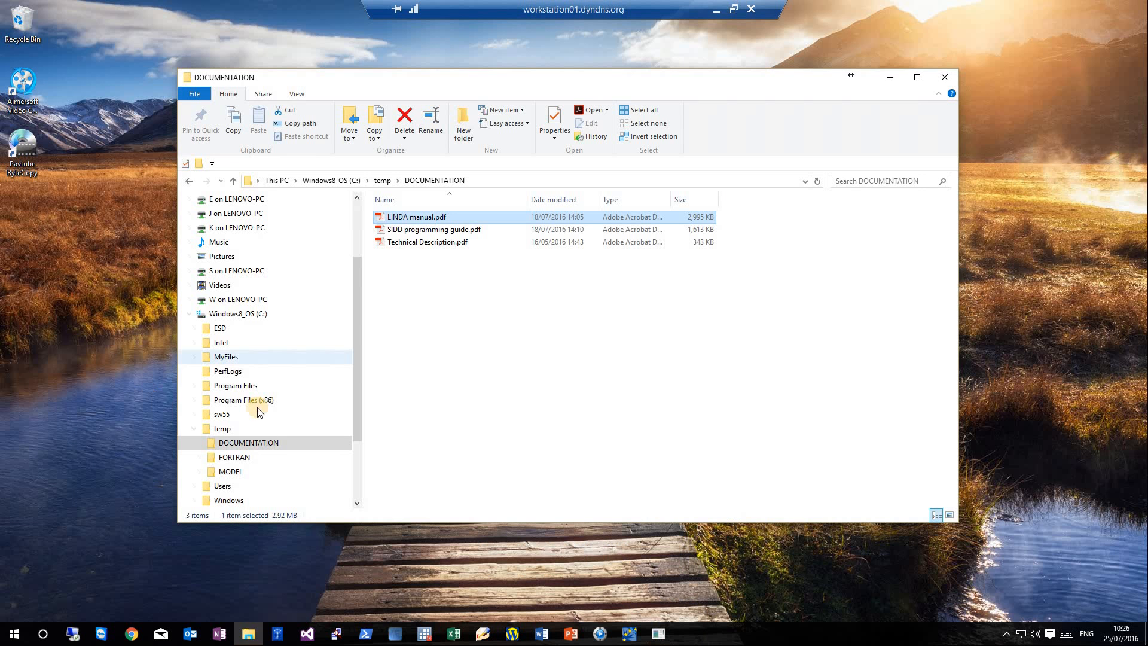
Open Job File.xls from the MODEL folder inside temp.
click(231, 474)
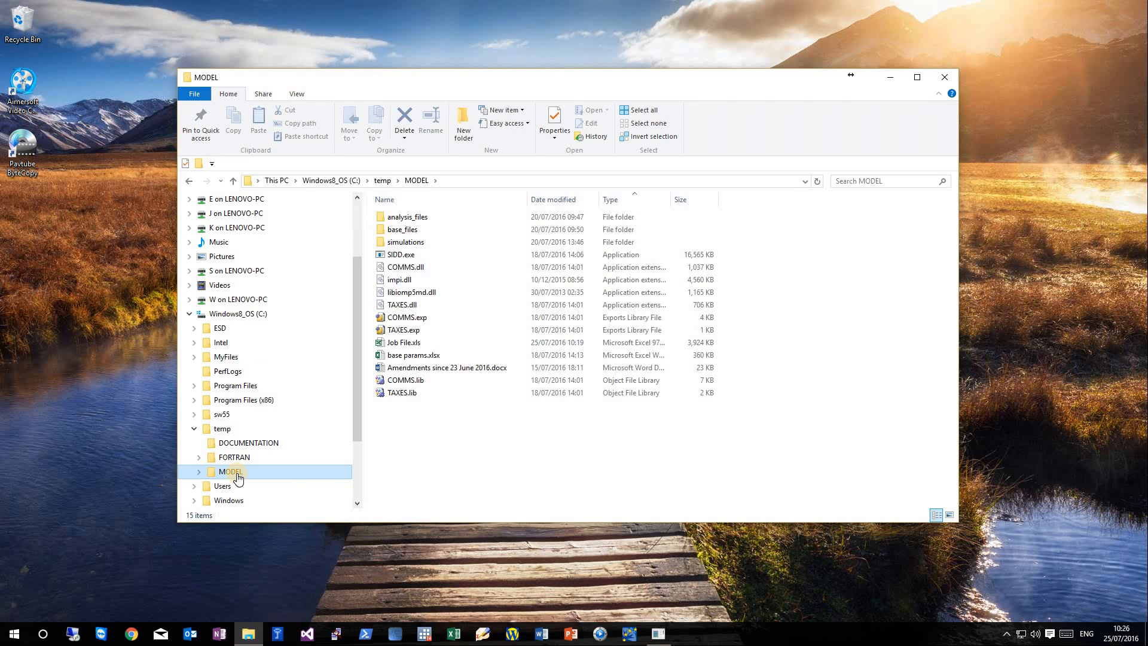
click(490, 442)
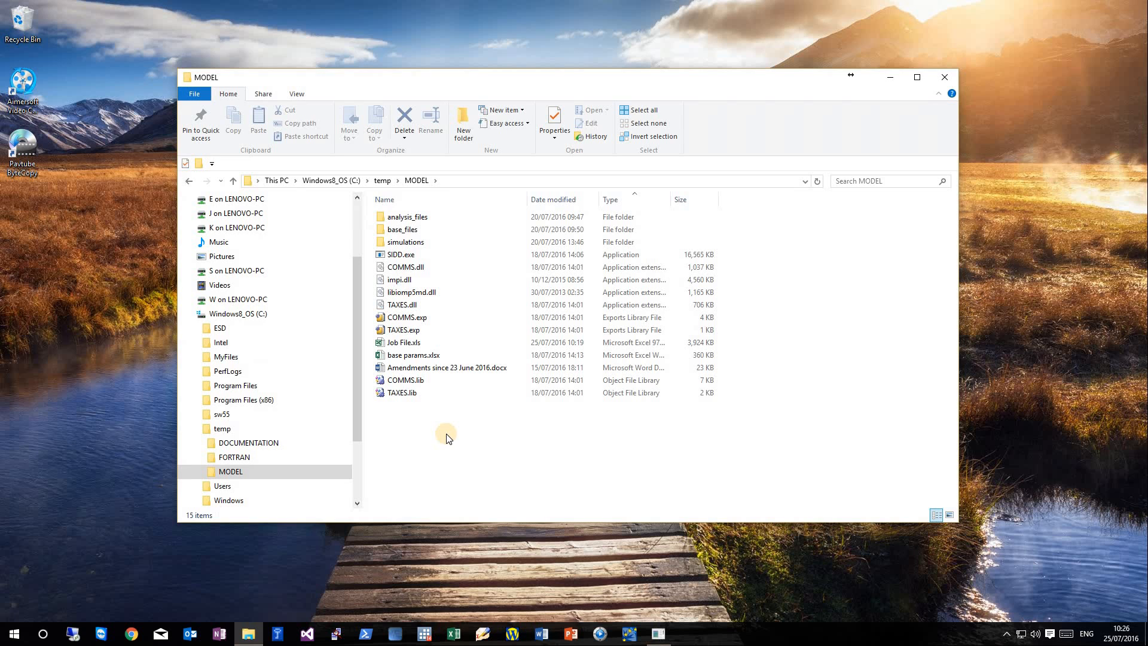
click(414, 342)
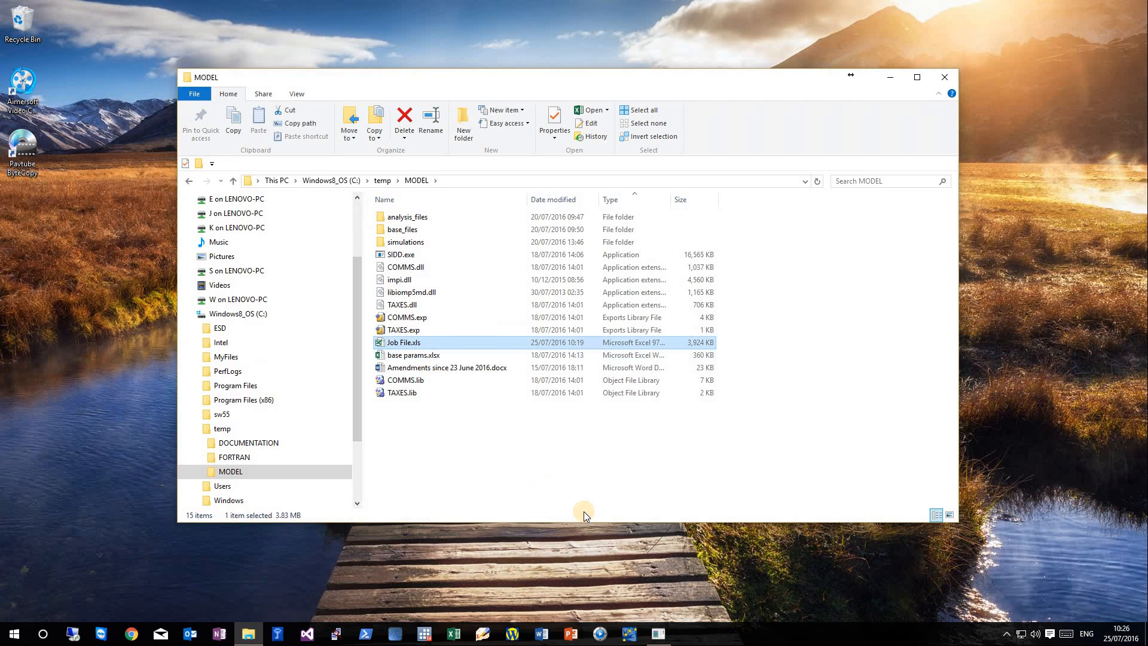
double_click(416, 348)
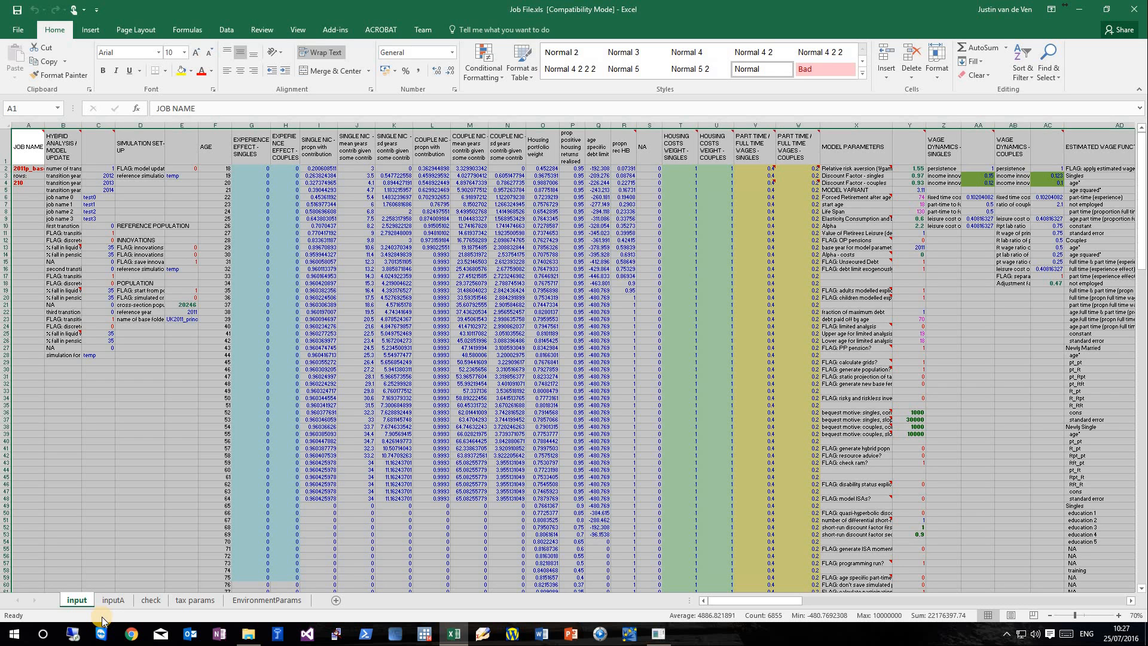
Look over the inputA sheet and the check sheet from its first cell, and return to the input sheet.
click(113, 600)
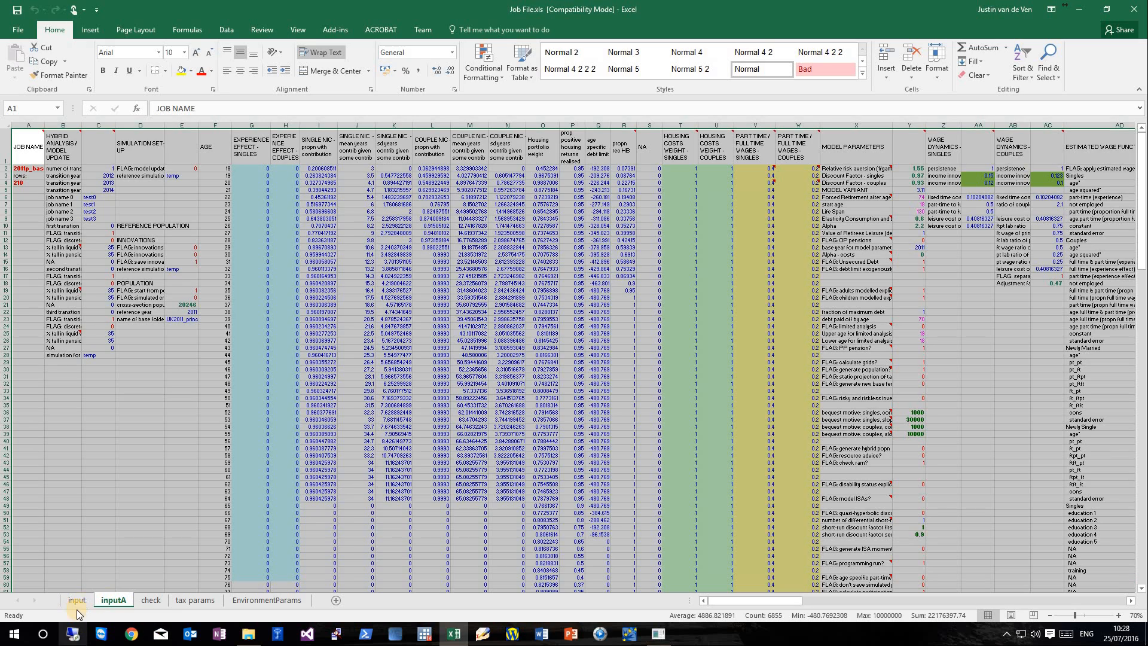
click(151, 599)
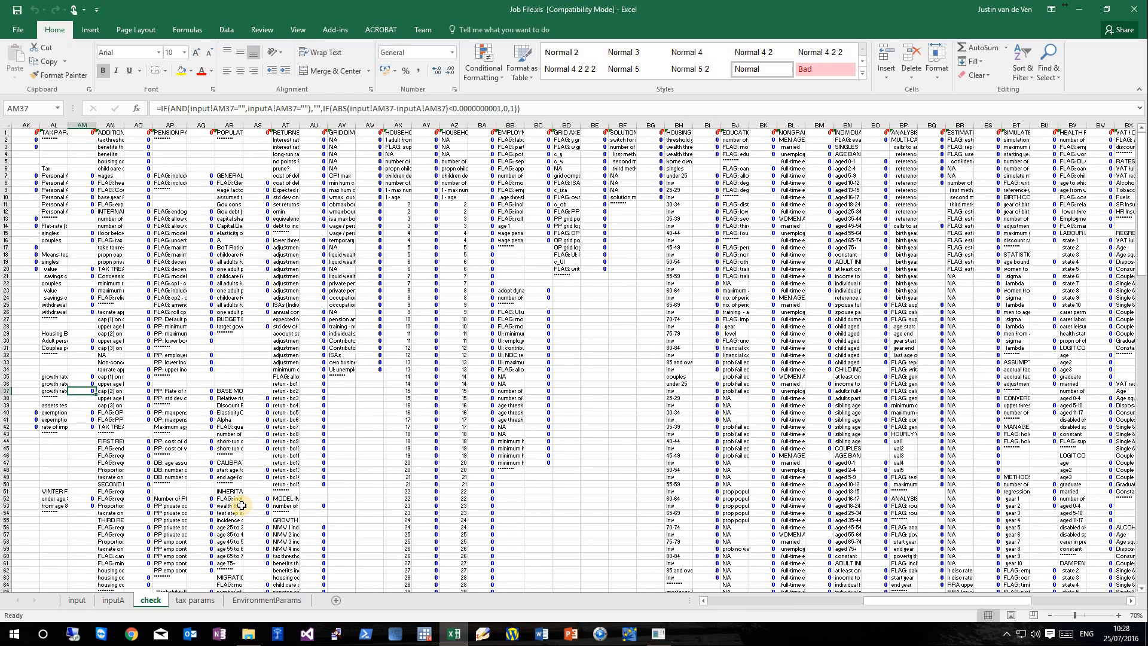
key(ctrl+Home)
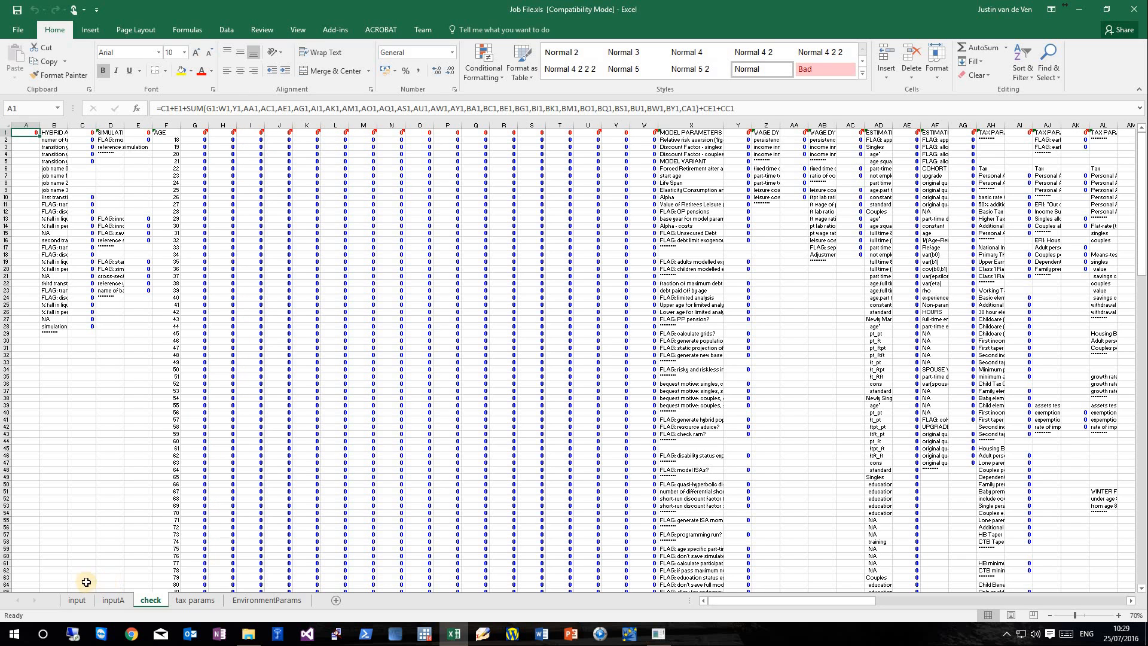
click(77, 600)
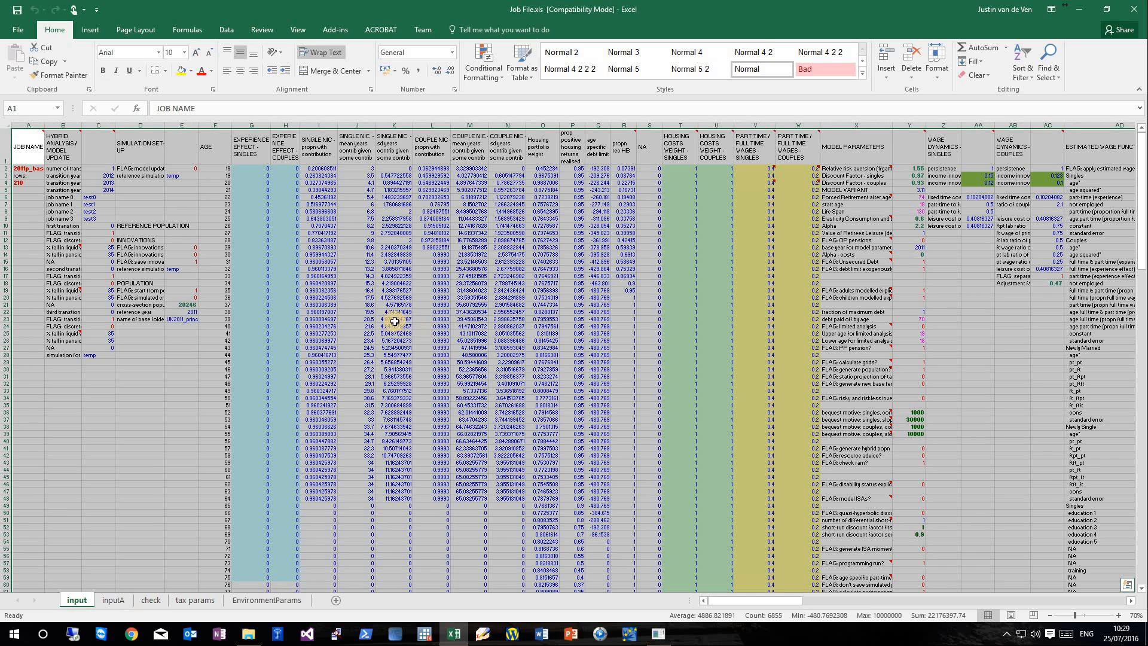
click(361, 339)
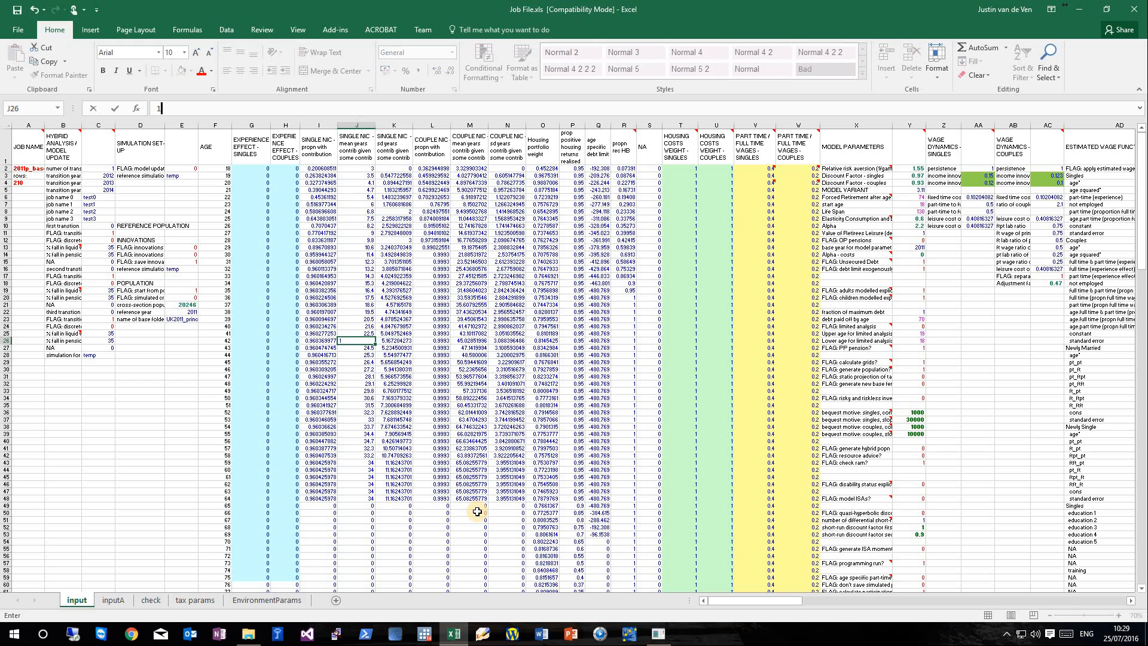
text(1)
key(Return)
key(ctrl+z)
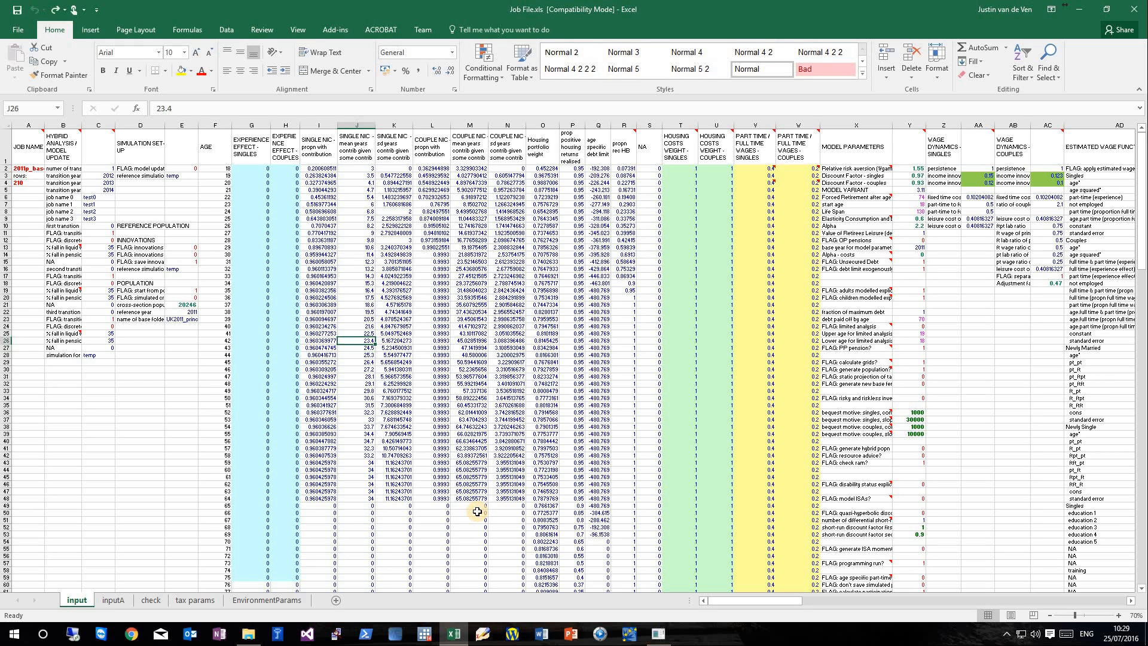
On the input sheet, set cell J53 to 1 and the "generate new base" flag in Y32 to 3.
click(361, 534)
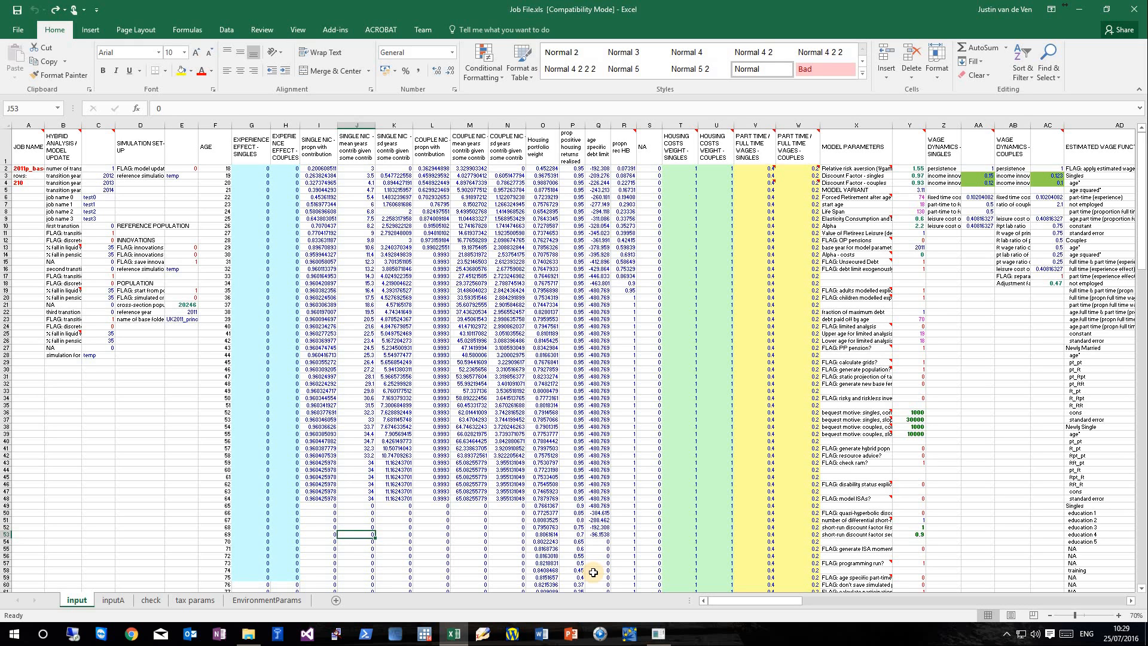
text(1)
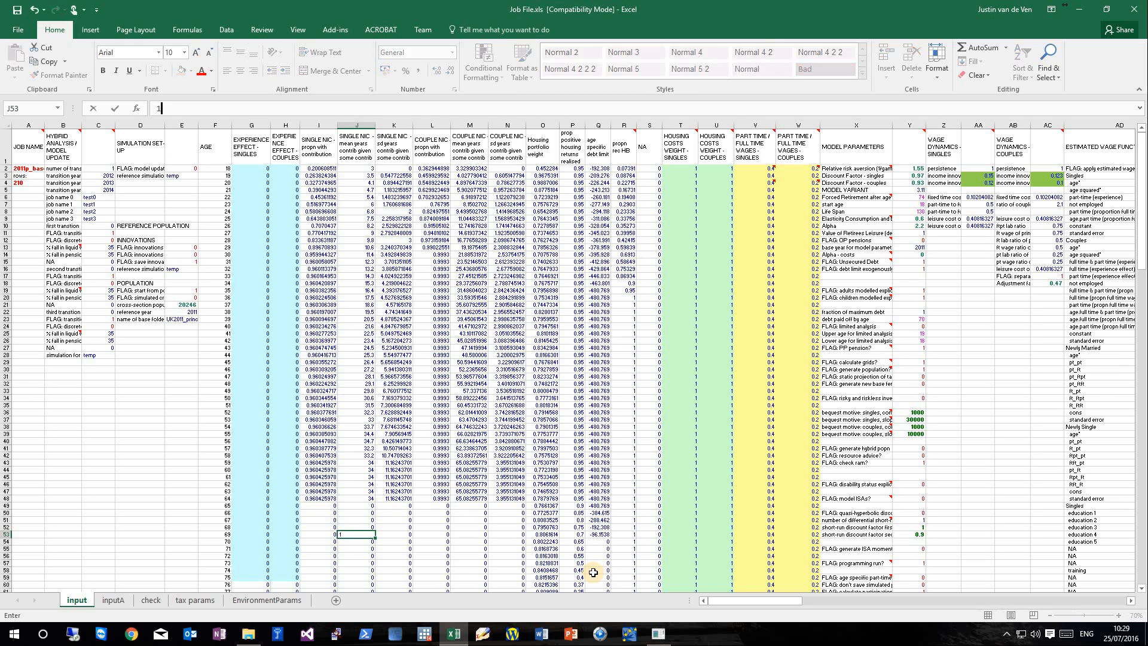
key(Return)
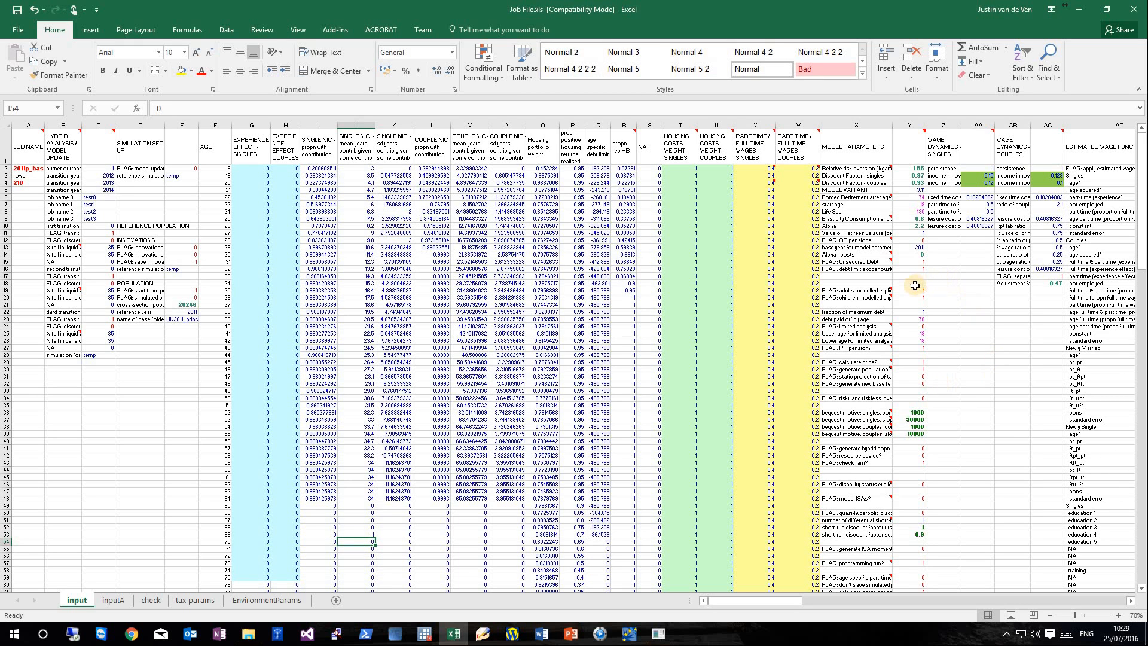
click(919, 384)
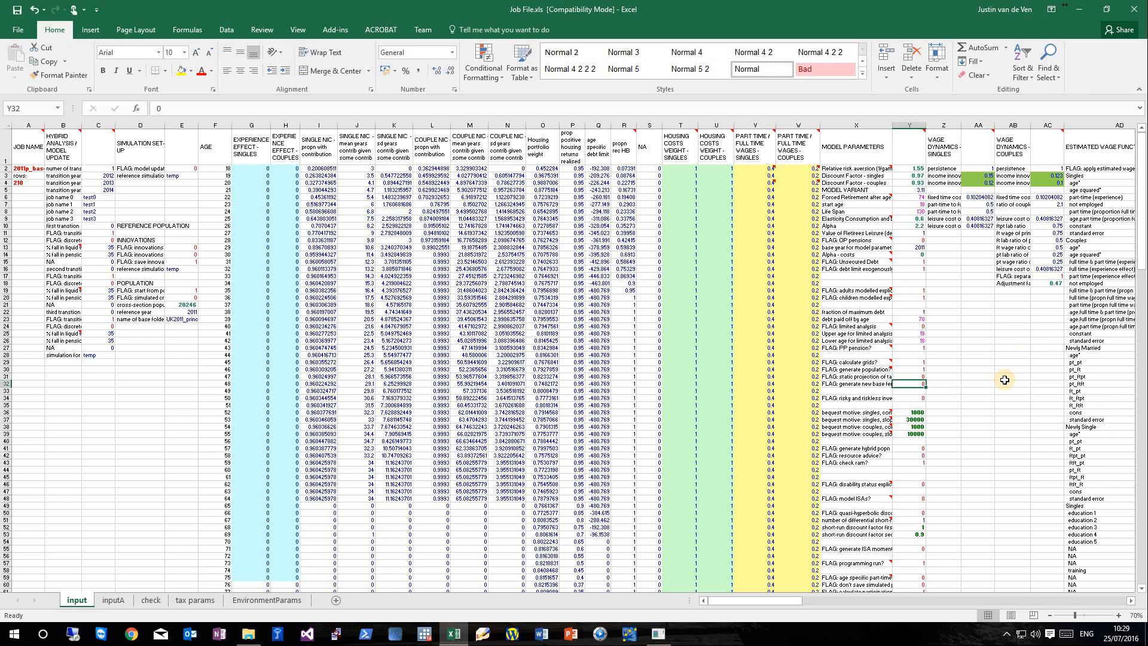
text(3)
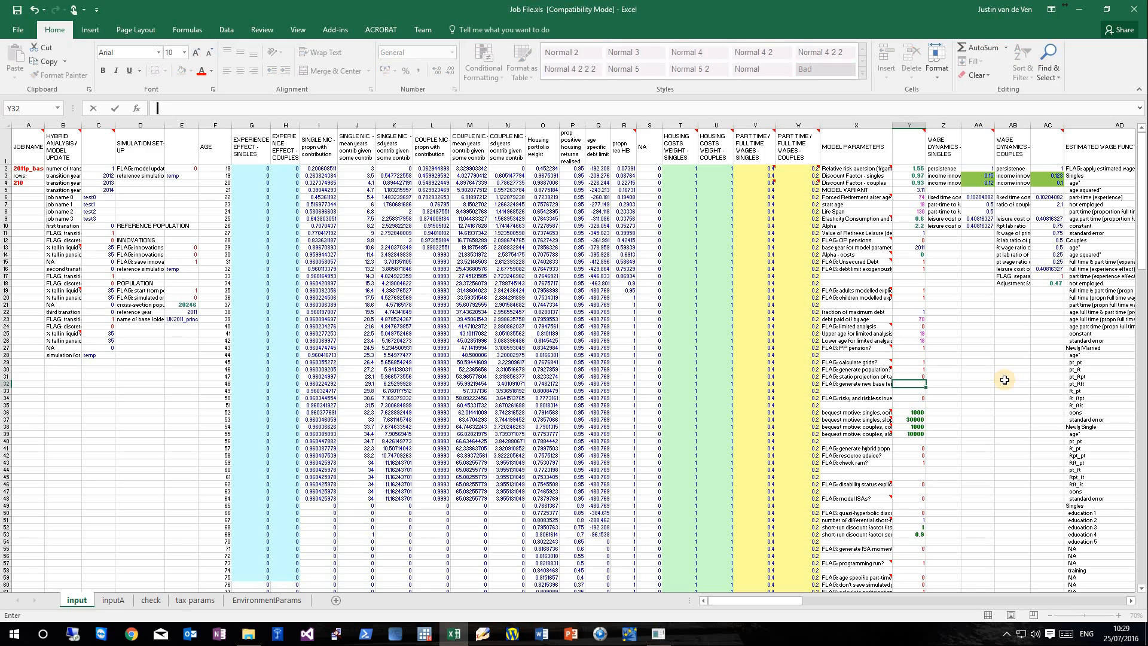
key(Return)
Check the total in A1 of the check sheet and inspect the comparison formula in cell J53.
key(ctrl+Page_Down)
key(ctrl+Page_Down)
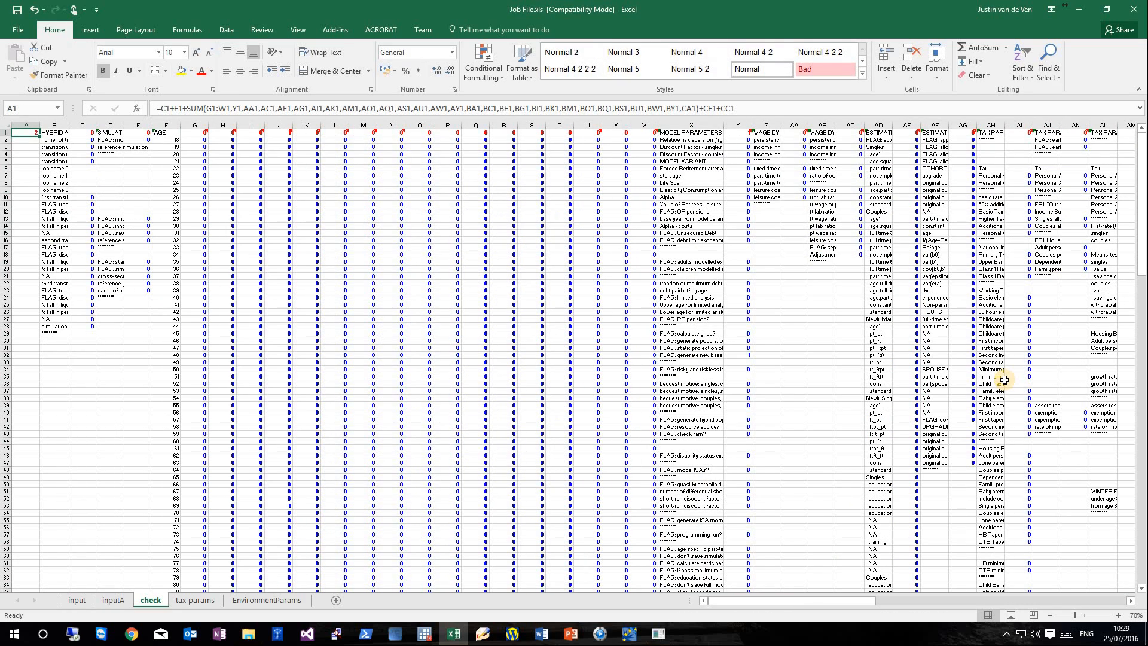
mouse_move(278, 132)
click(285, 505)
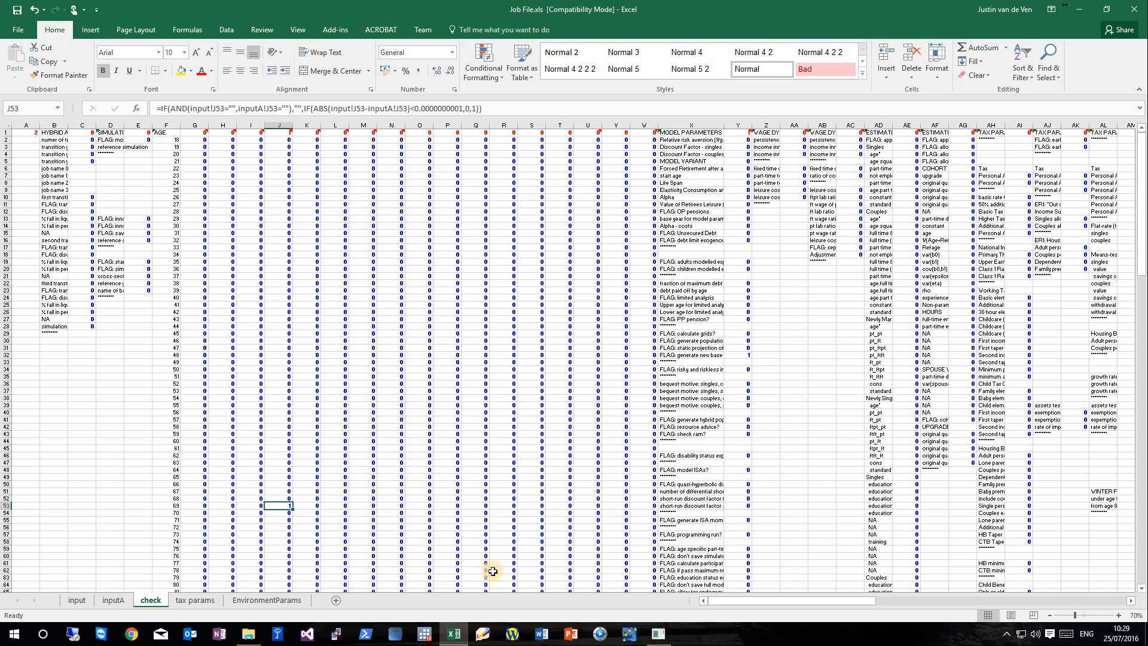
Compare cell J53 across the input, inputA and check sheets.
key(ctrl+Page_Up)
key(ctrl+Page_Up)
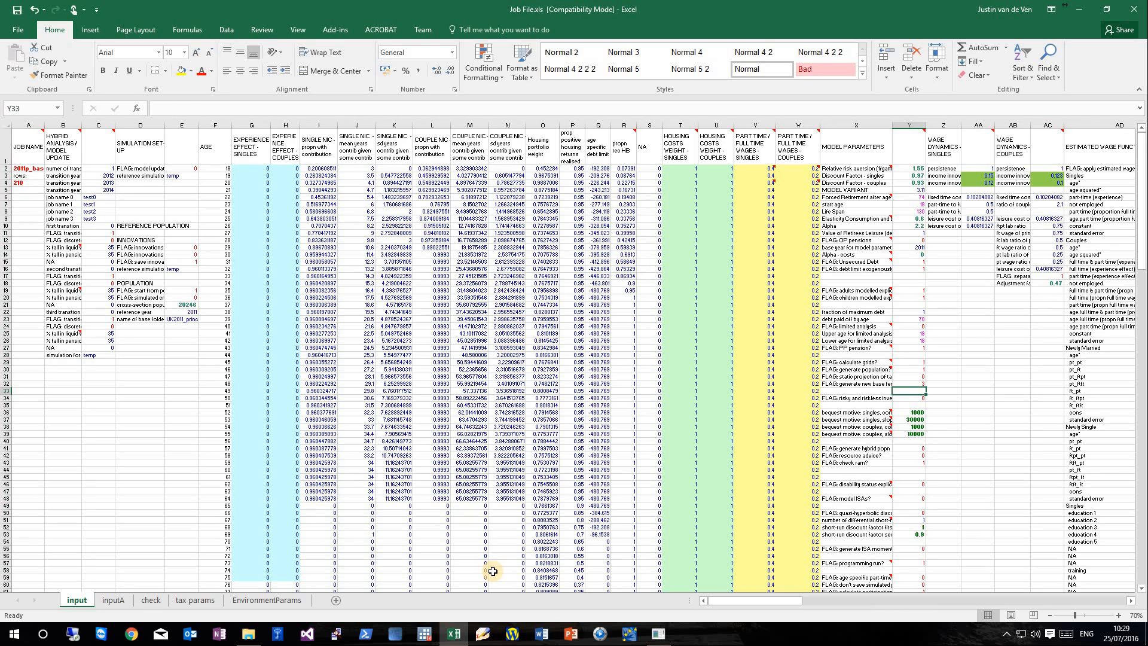
click(368, 534)
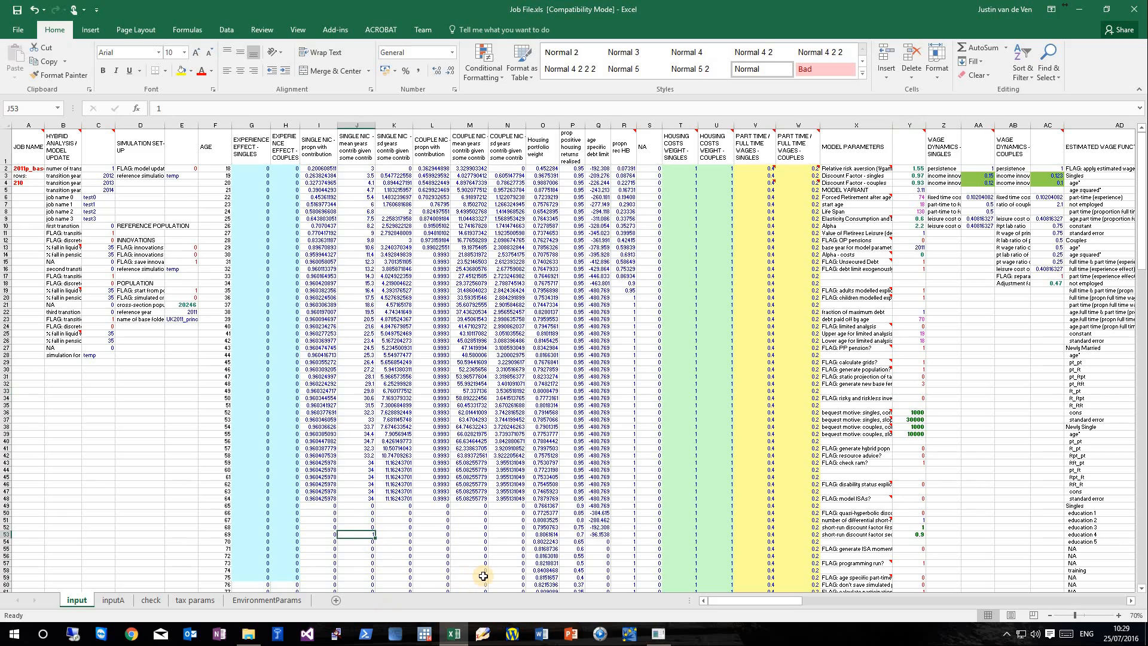
key(ctrl+Page_Down)
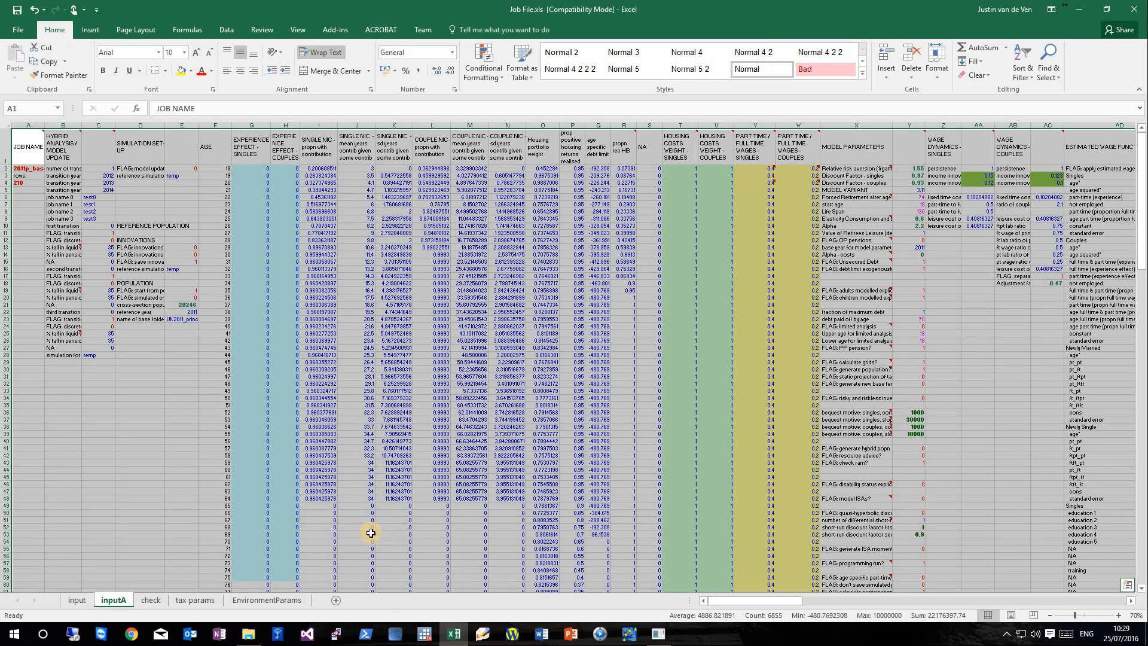
key(ctrl+Page_Down)
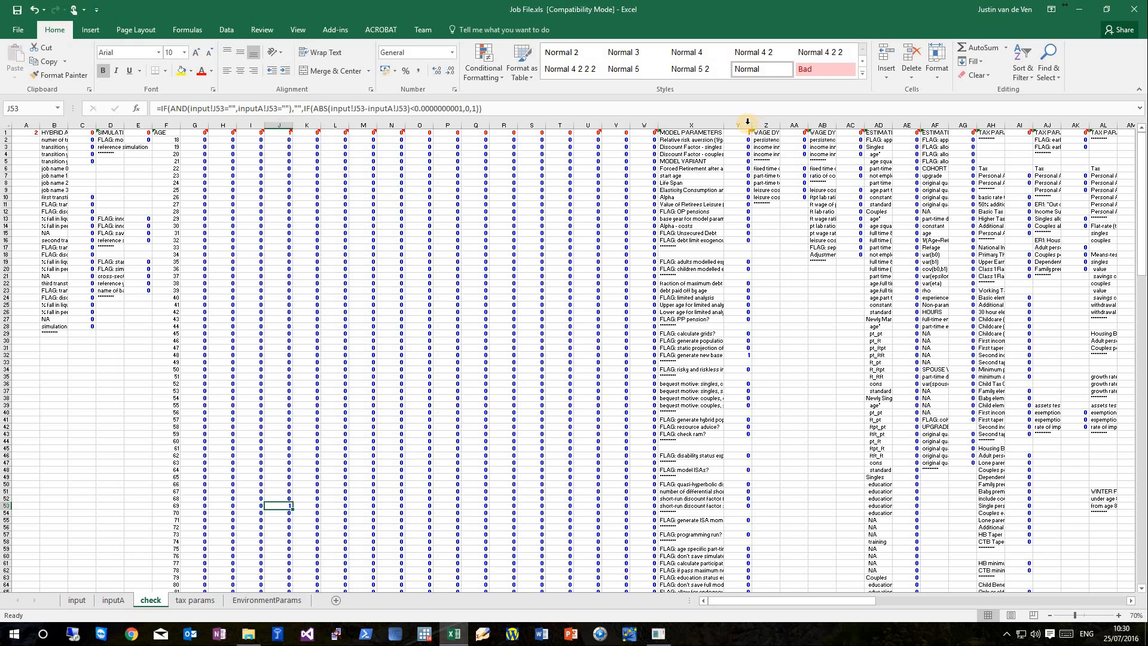
Compare the "generate new base" flag in cell Y32 across the check, input and inputA sheets, and return to the input sheet.
click(744, 354)
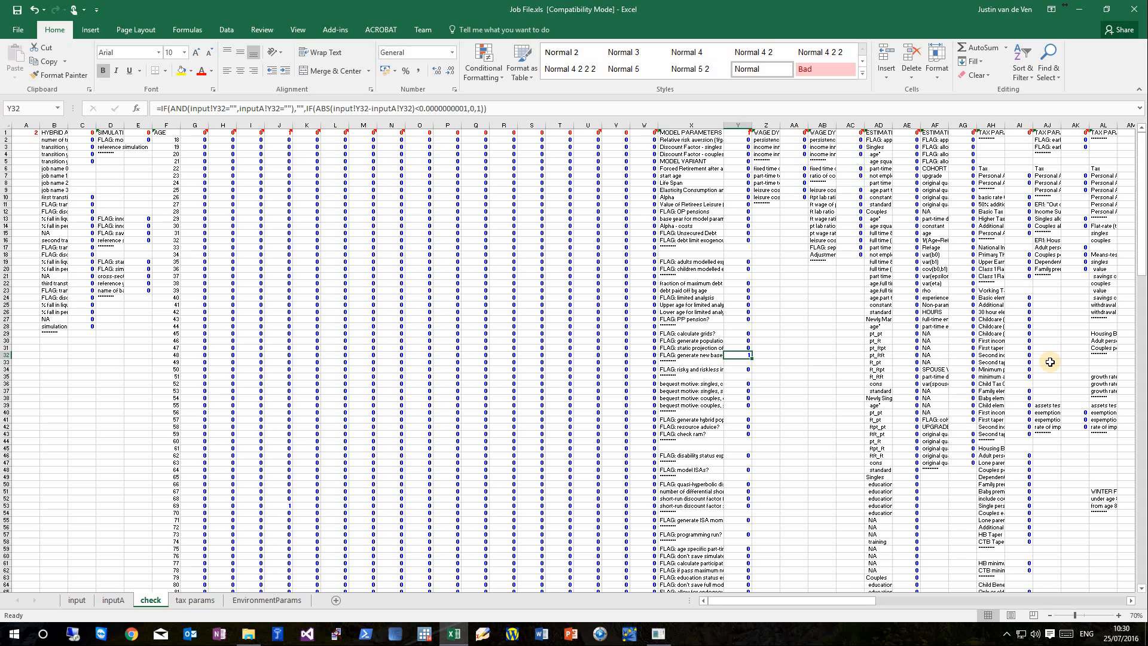
click(78, 602)
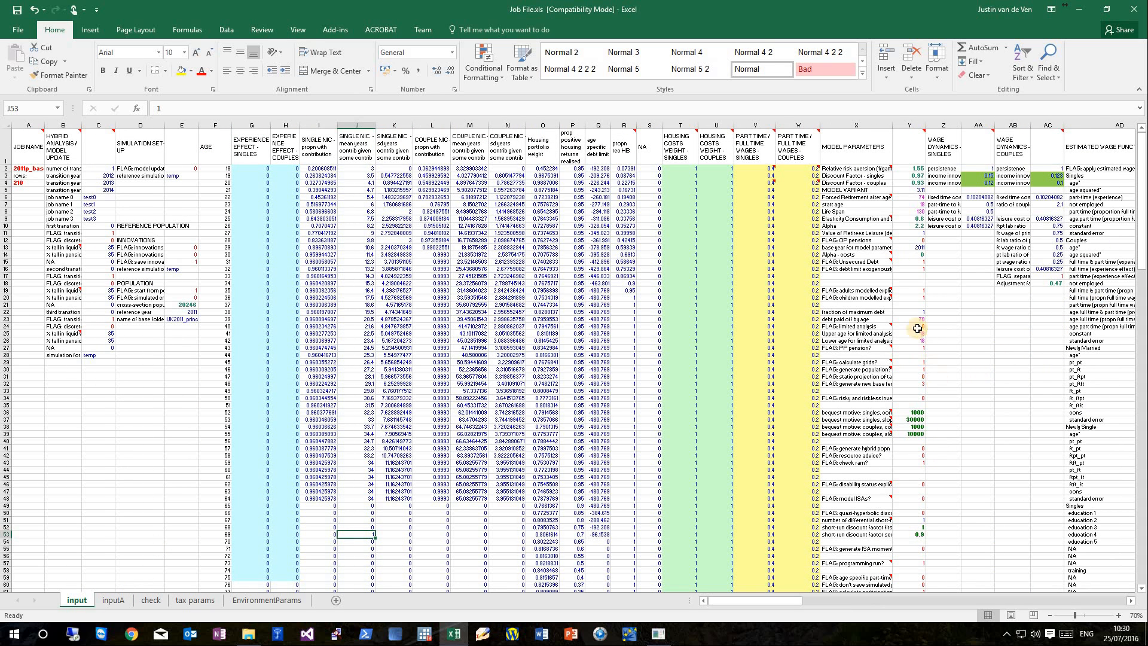
click(915, 383)
key(ctrl+Page_Down)
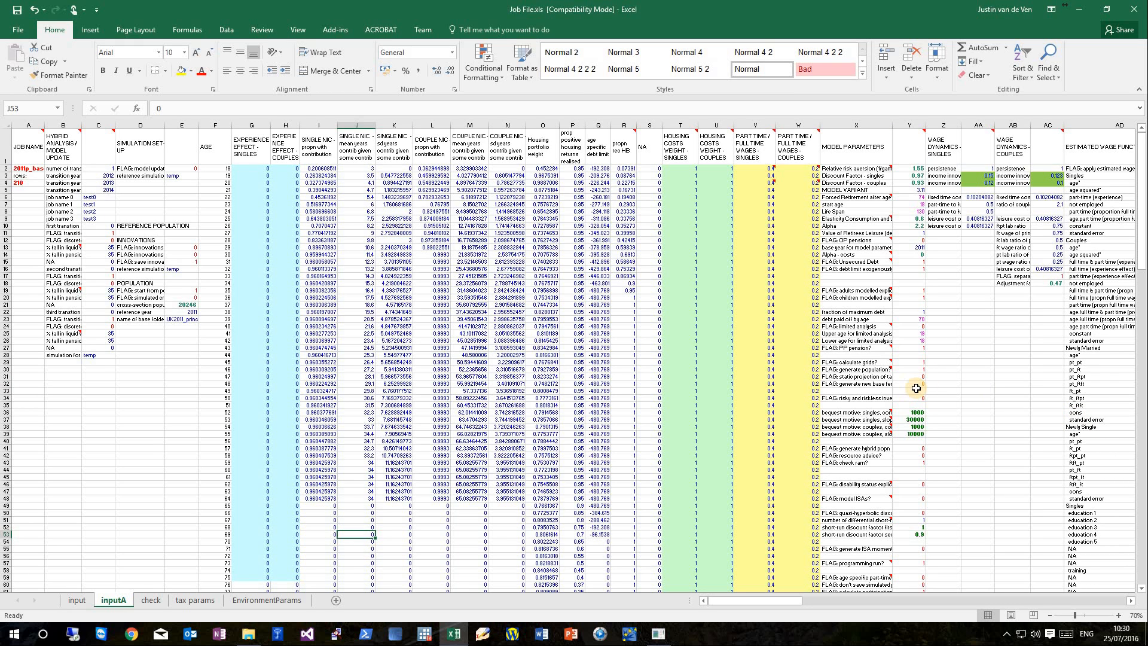
key(ctrl+Page_Up)
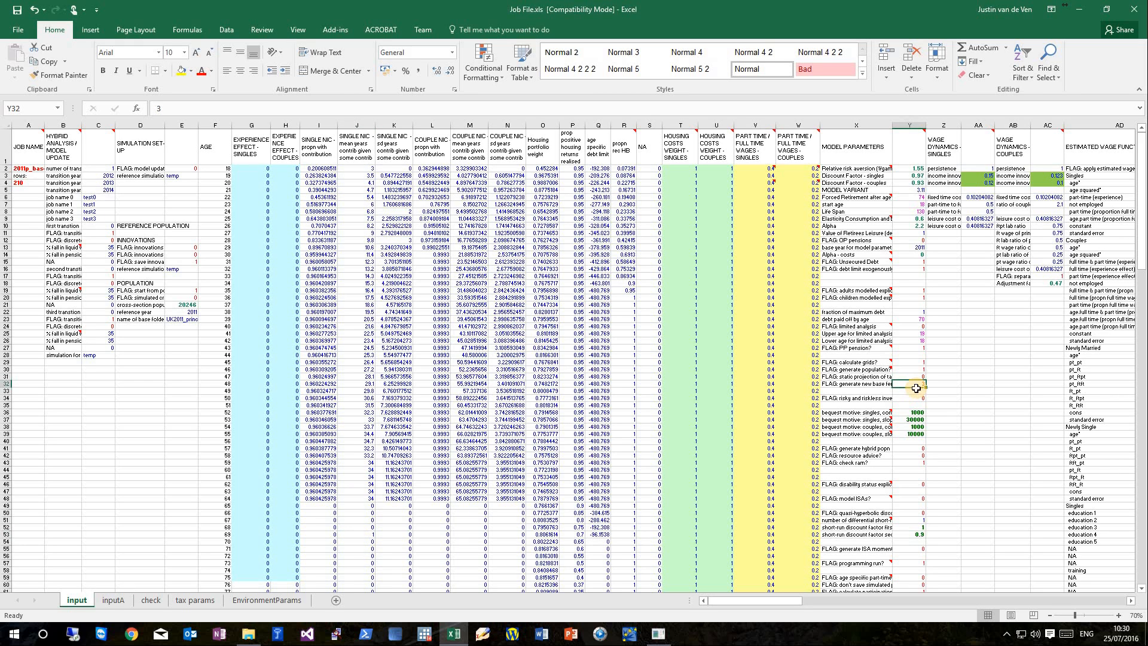
On the input sheet, reset Y32 and J53 to 0 by filling each one down from the cell above.
key(Up)
key(shift+Down)
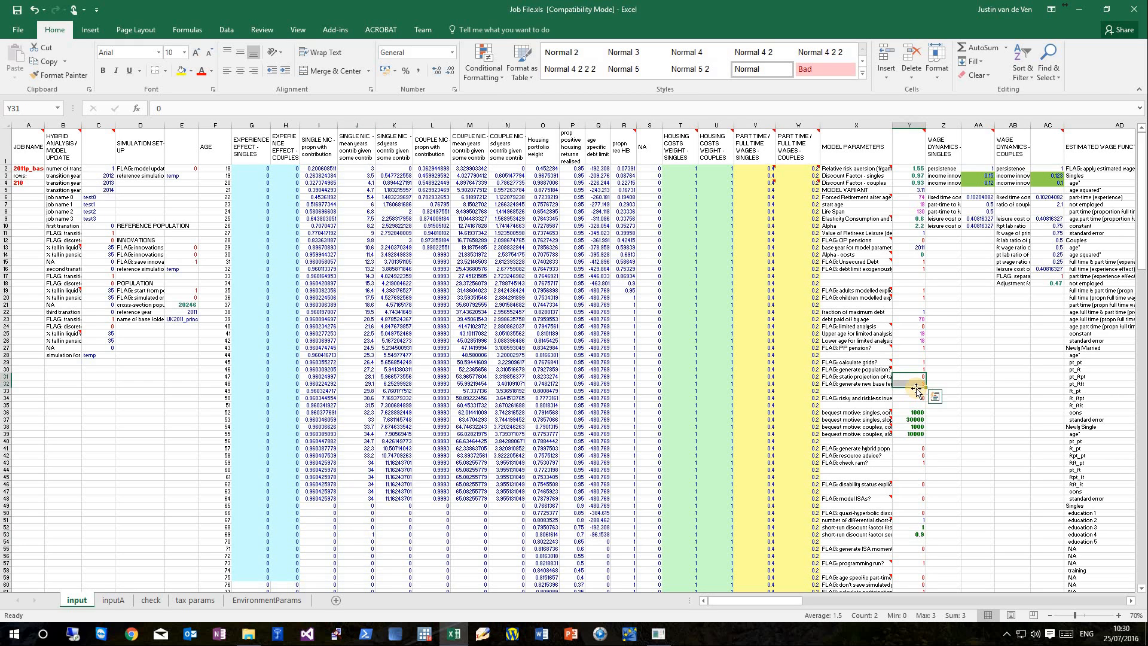
key(ctrl+d)
key(ctrl+q)
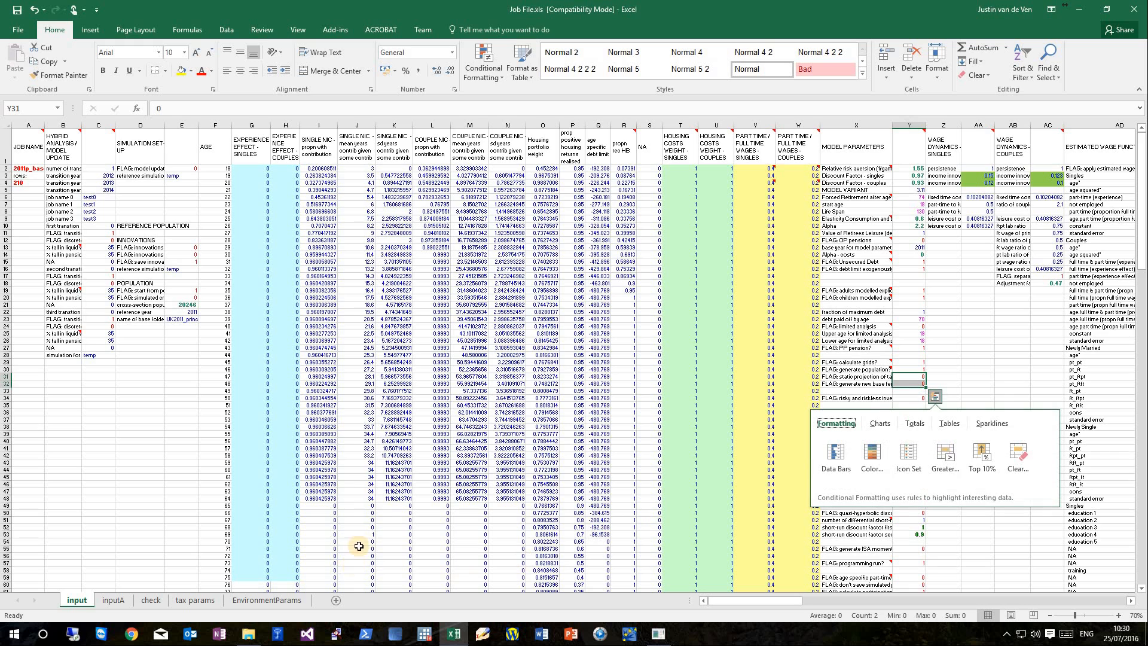
click(359, 527)
key(shift+Down)
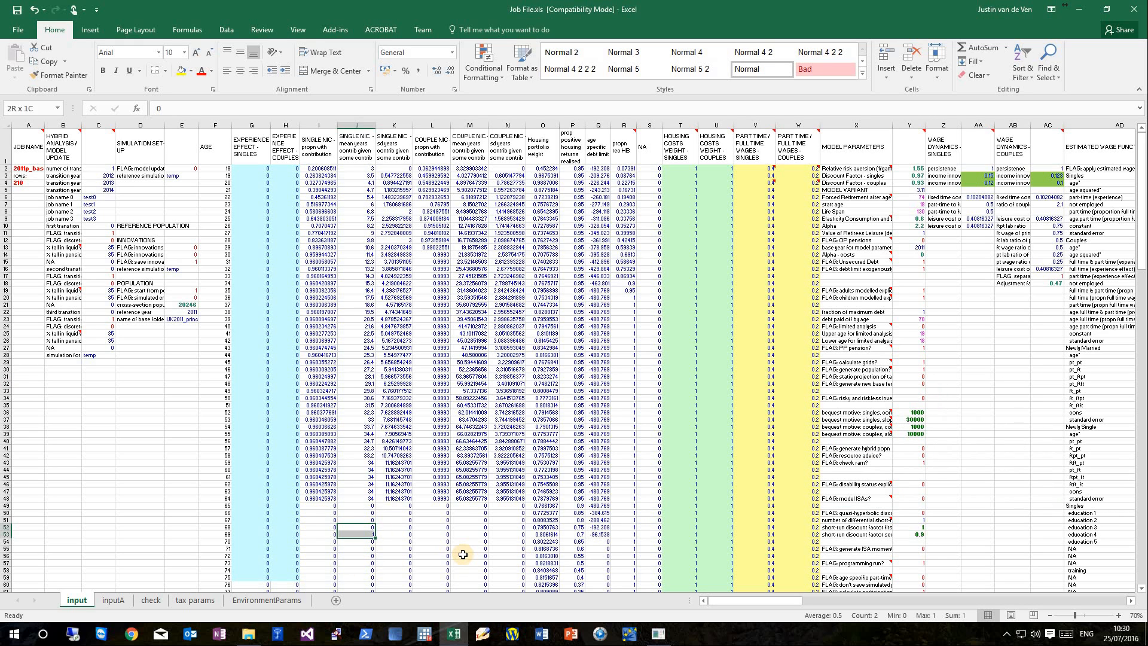
key(ctrl+d)
key(Down)
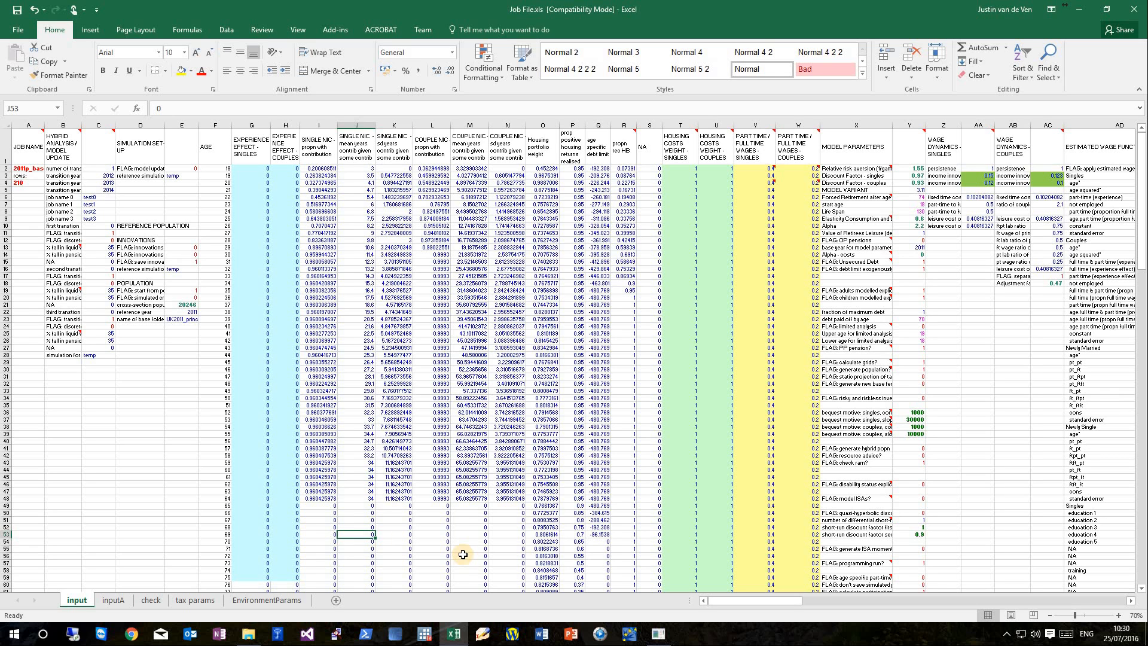
Check the difference total in A1 of the check sheet and return to the input sheet.
key(ctrl+Page_Down)
key(ctrl+Page_Down)
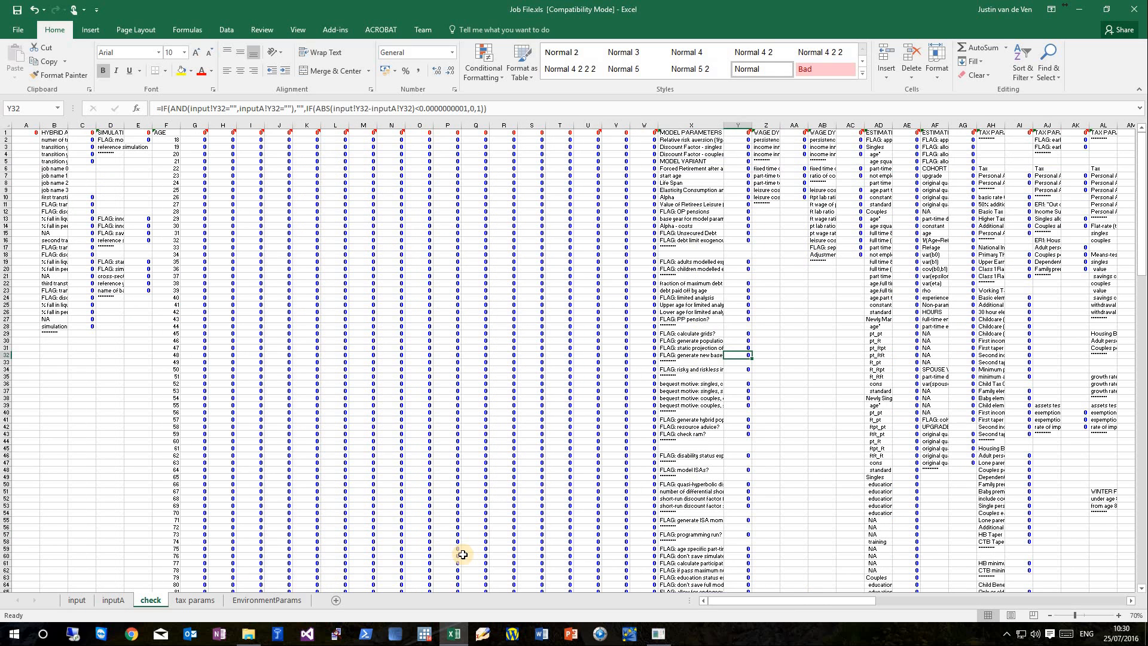
key(ctrl+Home)
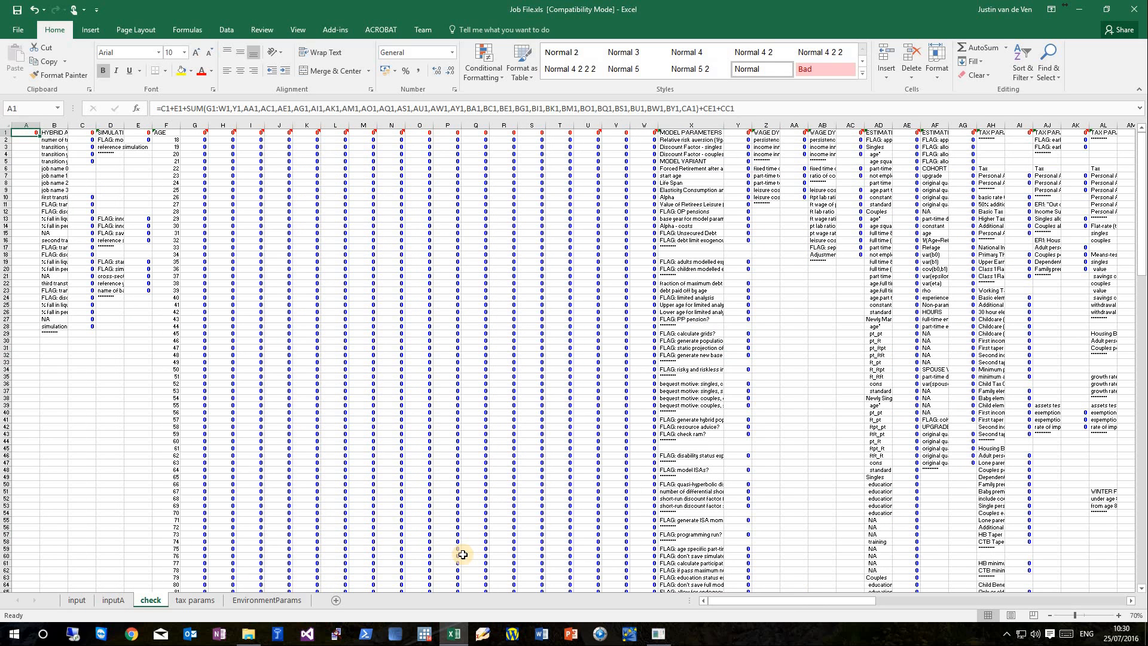
key(ctrl+Page_Up)
key(ctrl+Page_Up)
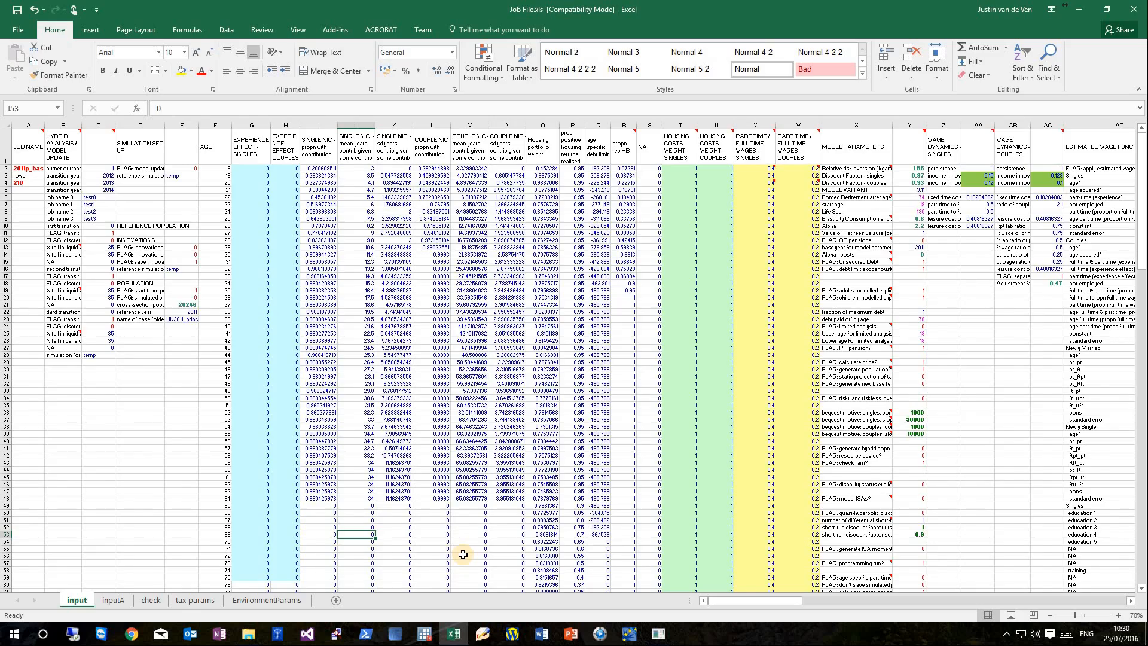
Look across the input sheet's parameter columns as far as the first stage estimated parameters, and return to the starting columns.
key(alt+Page_Down)
key(alt+Page_Down)
key(alt+Page_Down)
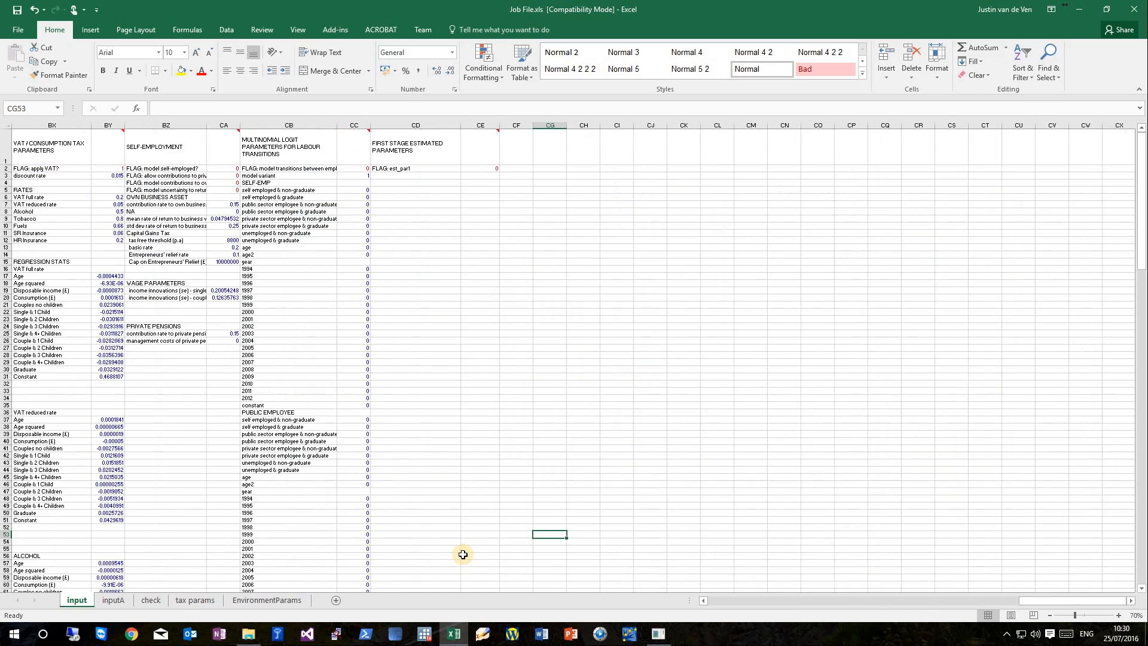
key(alt+Page_Up)
key(alt+Page_Up)
key(alt+Page_Up)
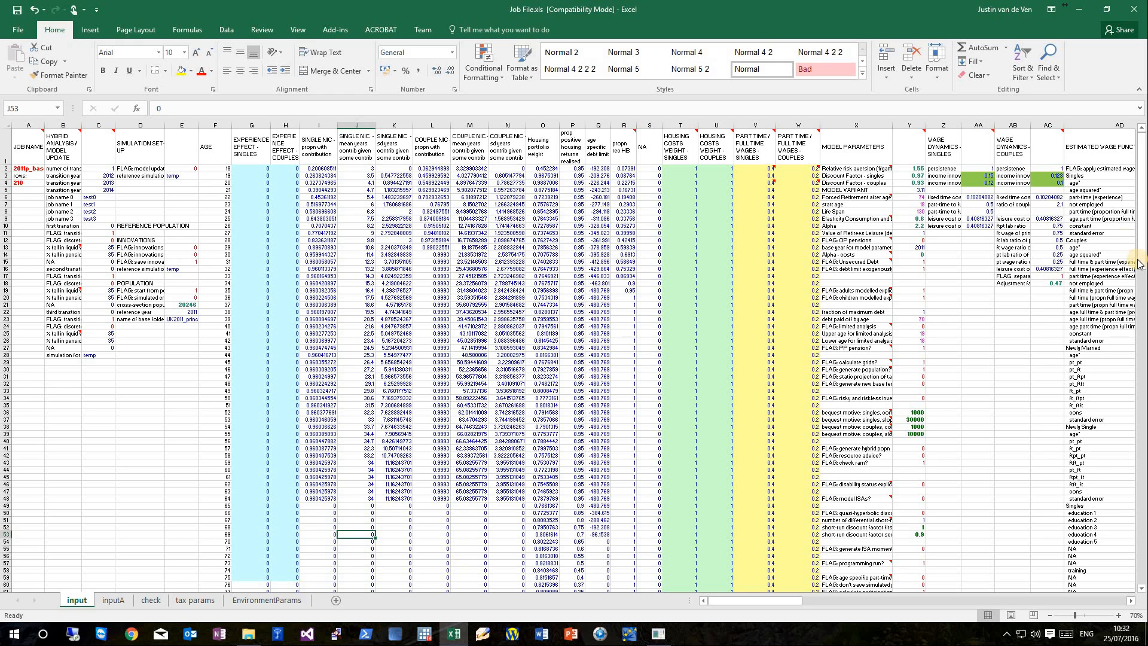
Inspect the forced retirement age, start age, life span and "debt paid off by age" values among the model parameters.
click(861, 198)
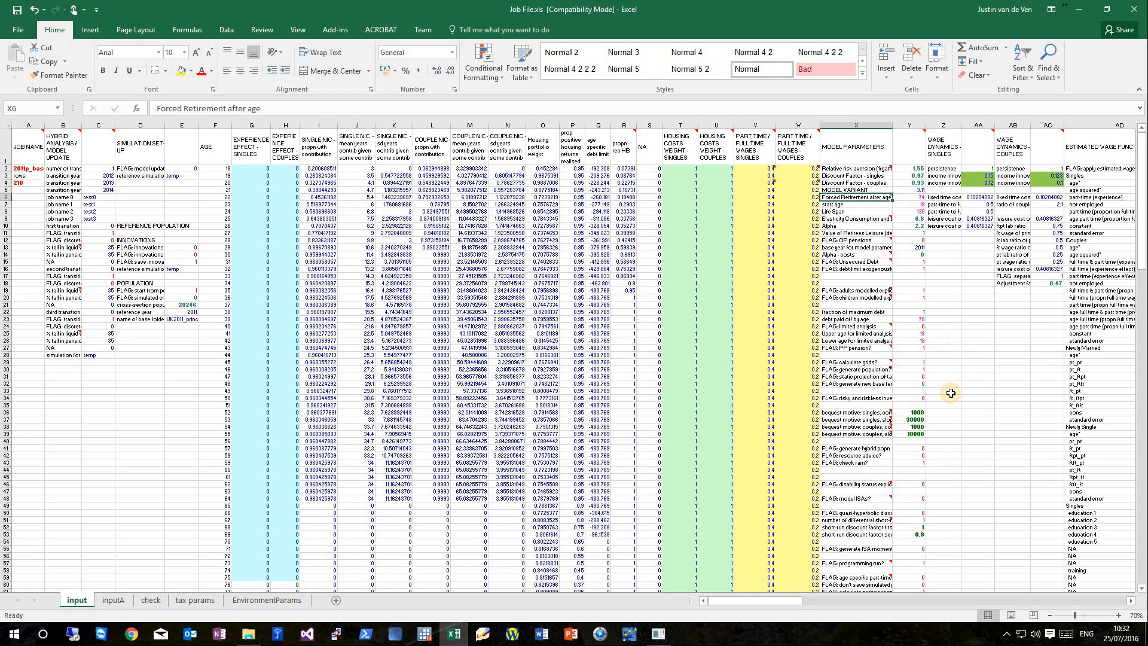
key(Right)
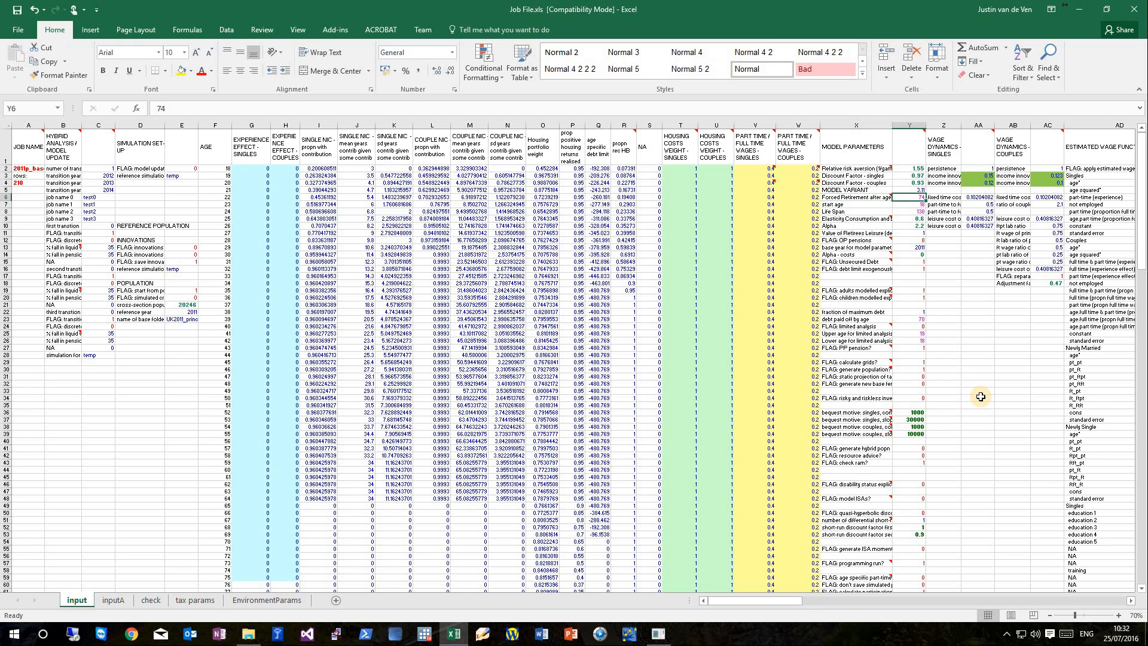
key(Down)
key(Down)
click(911, 319)
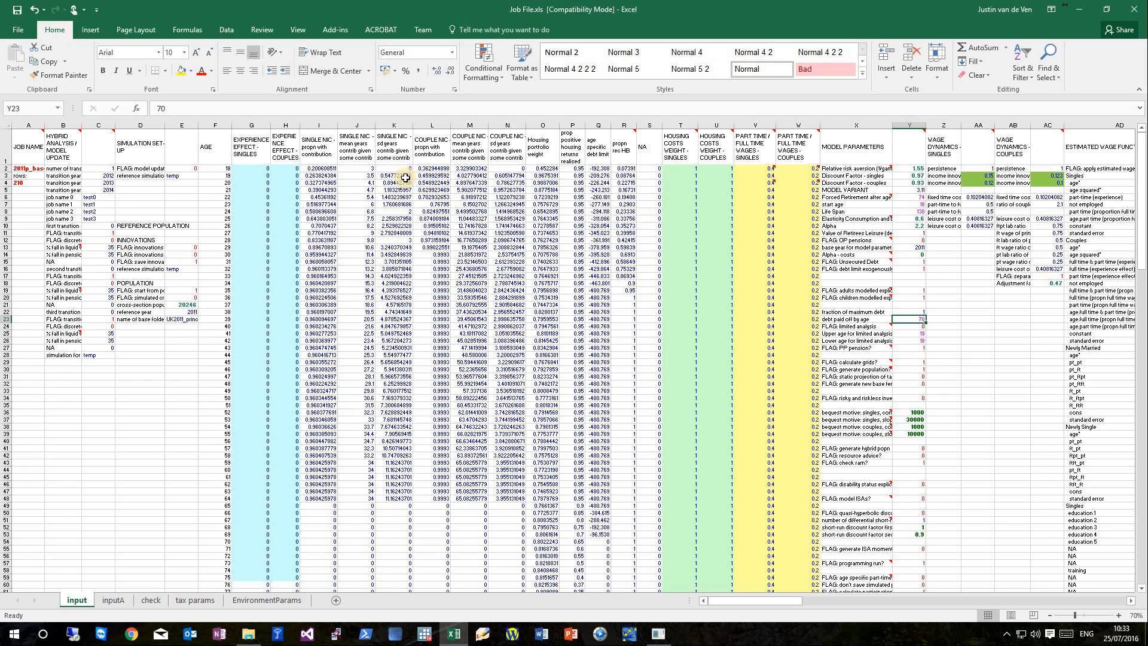
Inspect the cross-section population value in E21, look over the tax and pension parameter columns, and return to E21.
click(194, 307)
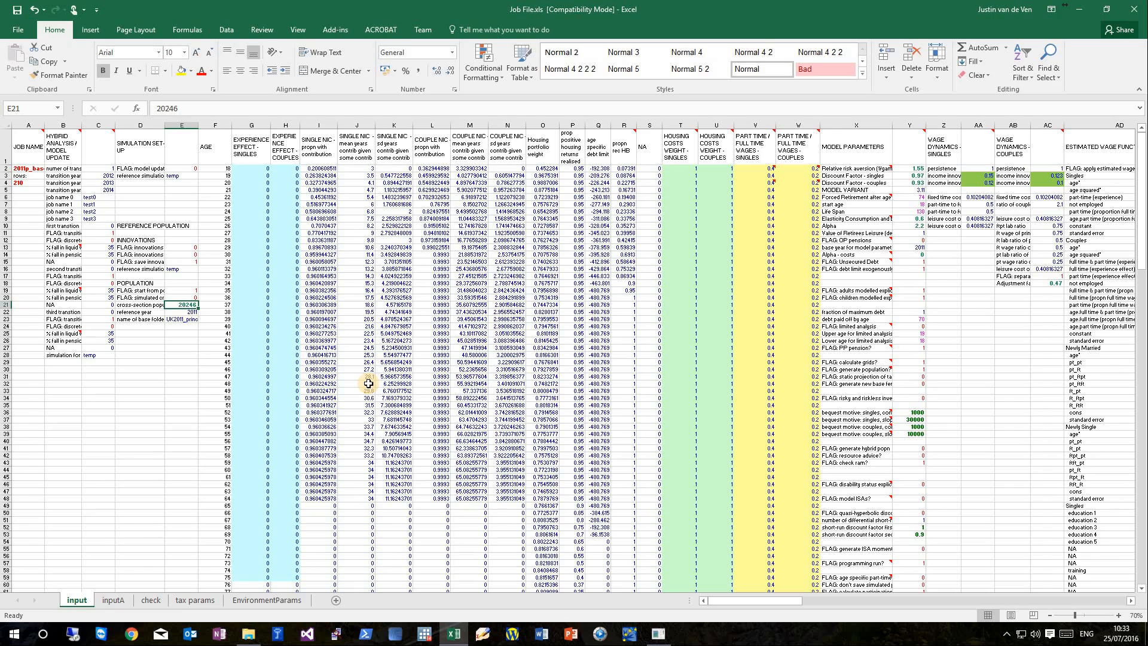
key(alt+Page_Down)
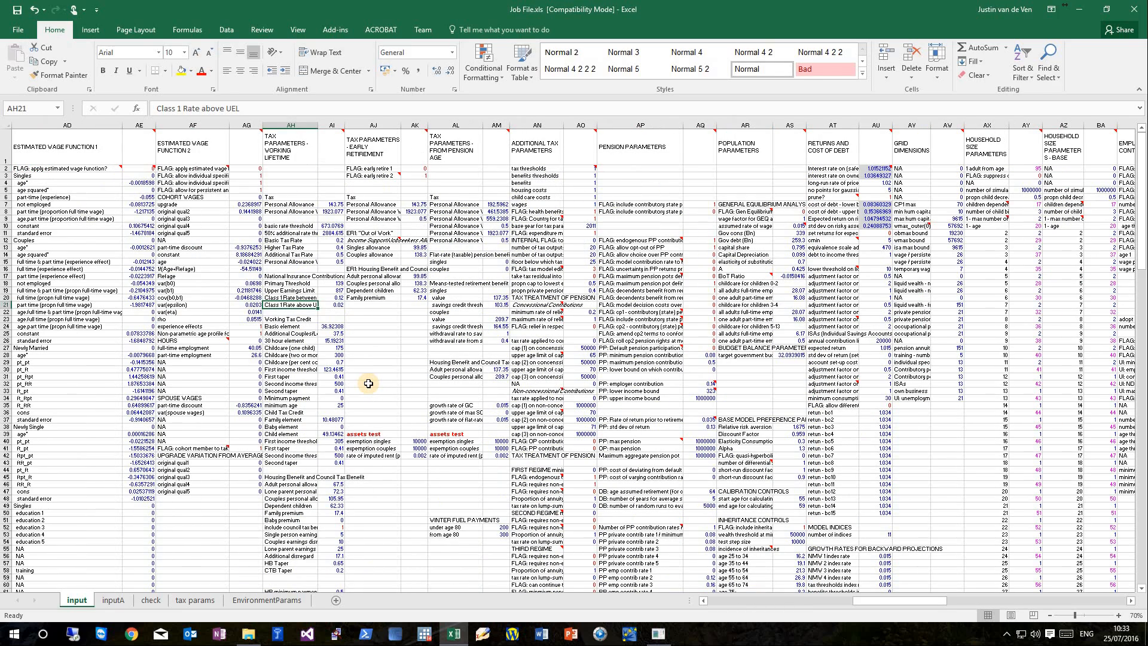
key(alt+Page_Up)
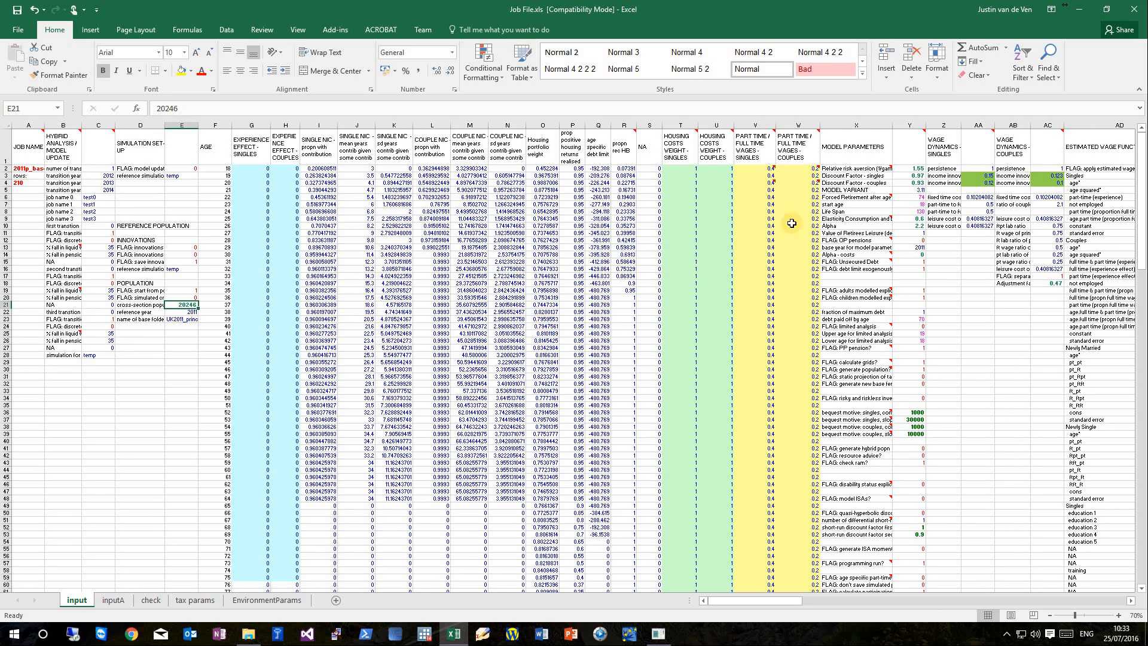
Inspect the couples' bequest motive constant, the lower age for limited analysis and the "debt paid off by age" parameter in column X.
click(865, 427)
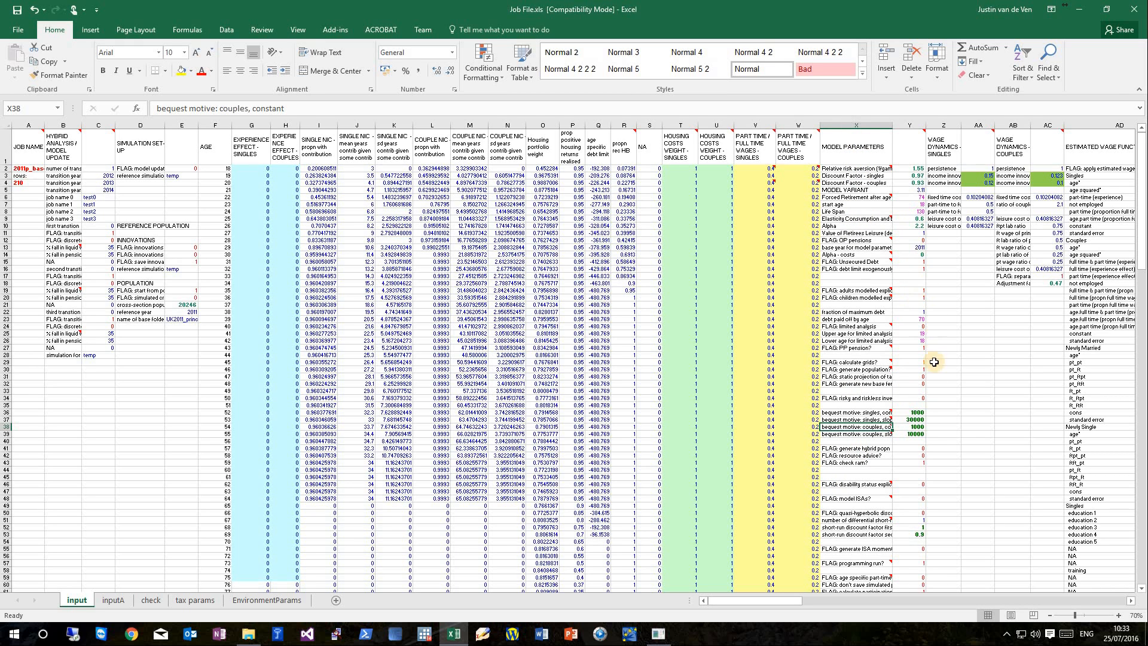
click(858, 342)
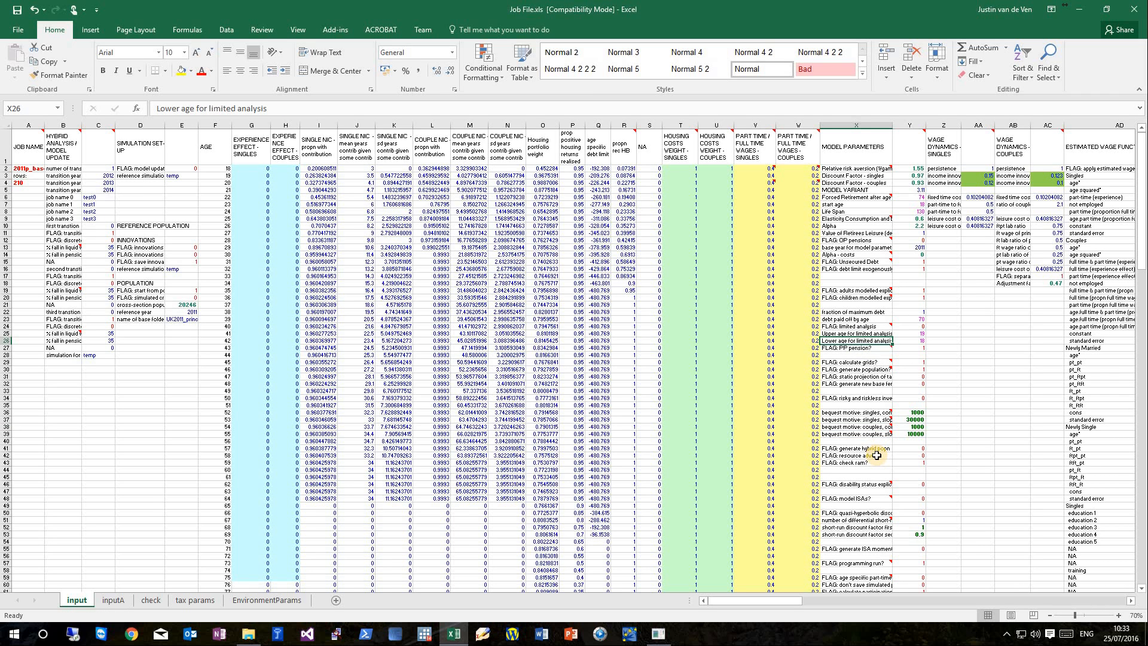
key(Up)
key(Up)
key(Up)
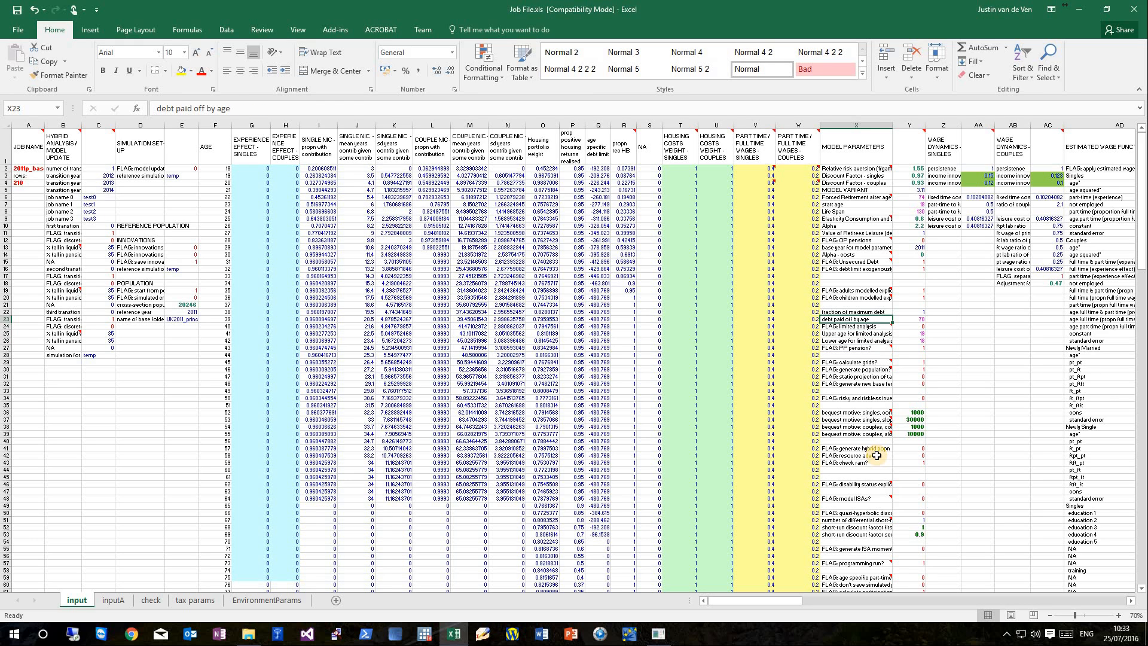
key(Right)
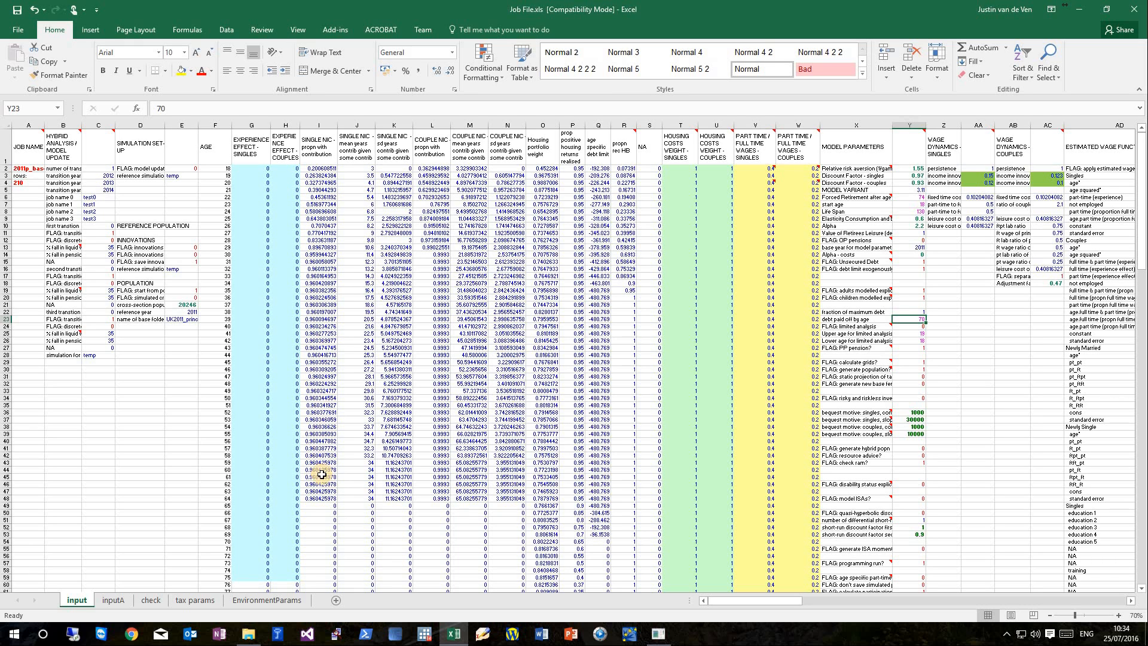
Examine age 62 in F46, the single NIC contribution proportion in I47 and the commented flags in the model parameters column.
click(220, 484)
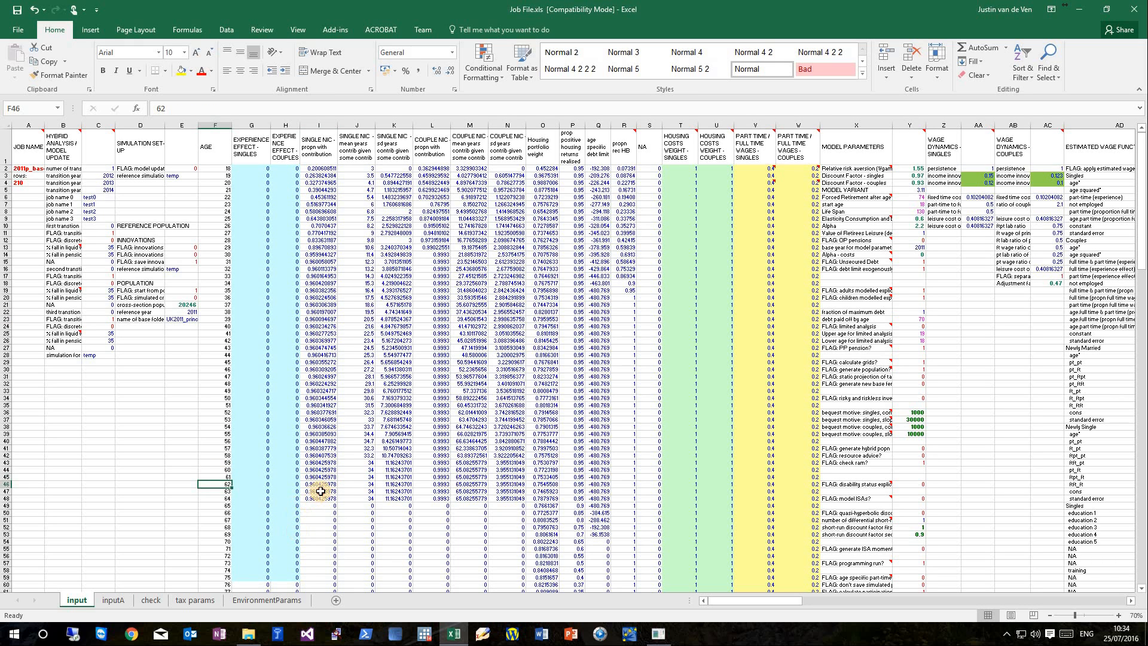
click(321, 490)
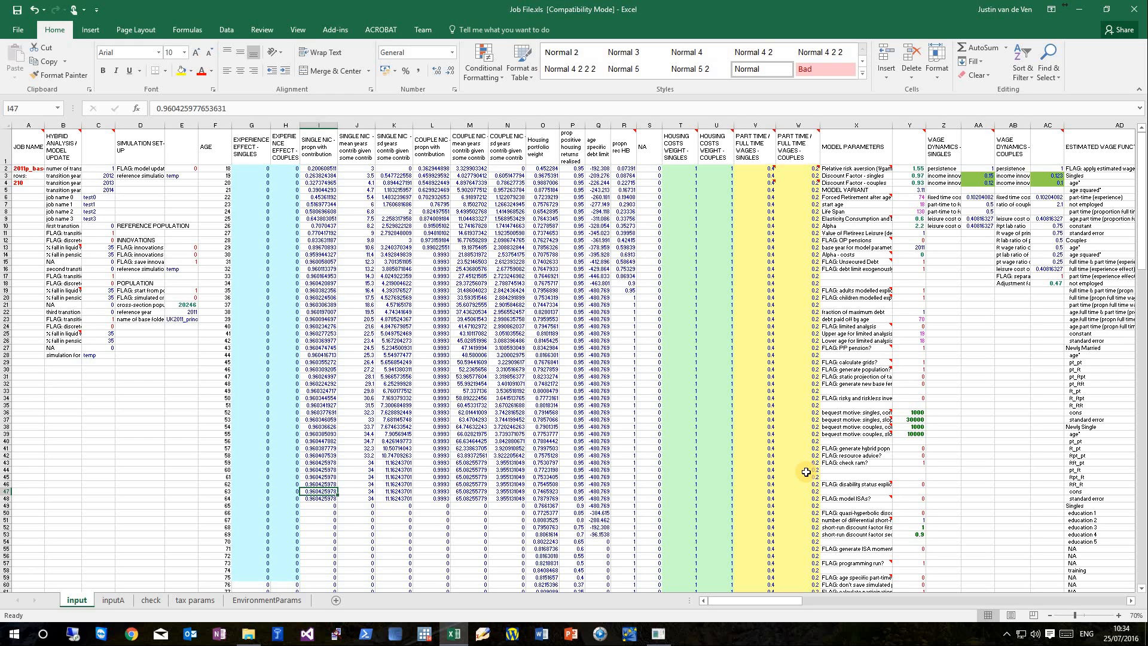
mouse_move(880, 363)
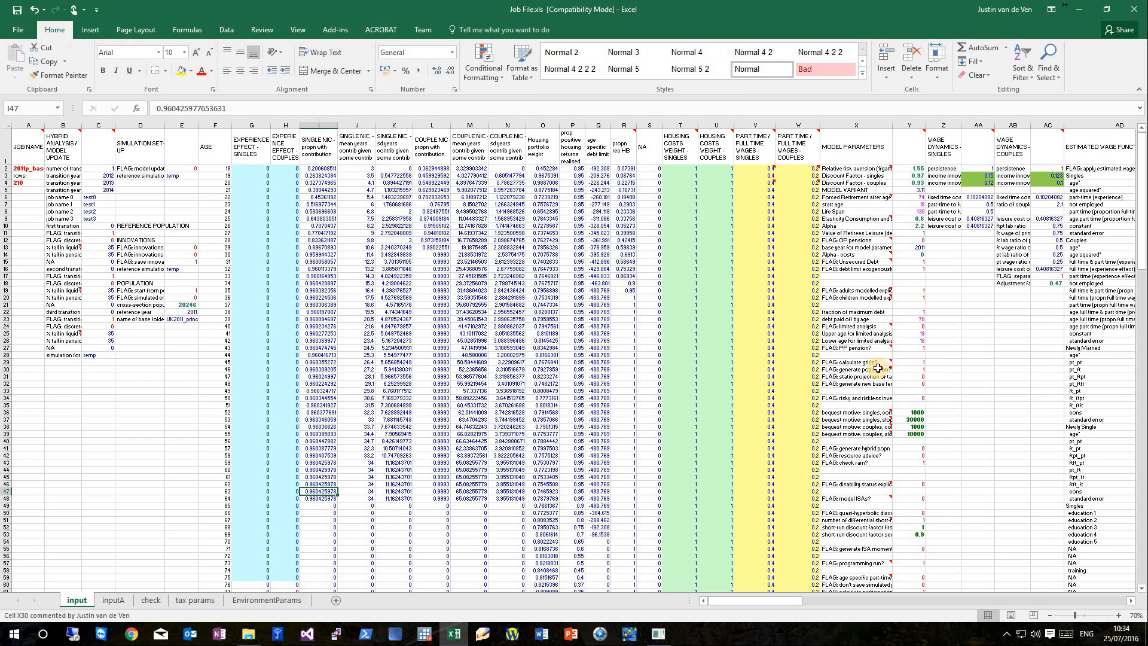
mouse_move(885, 522)
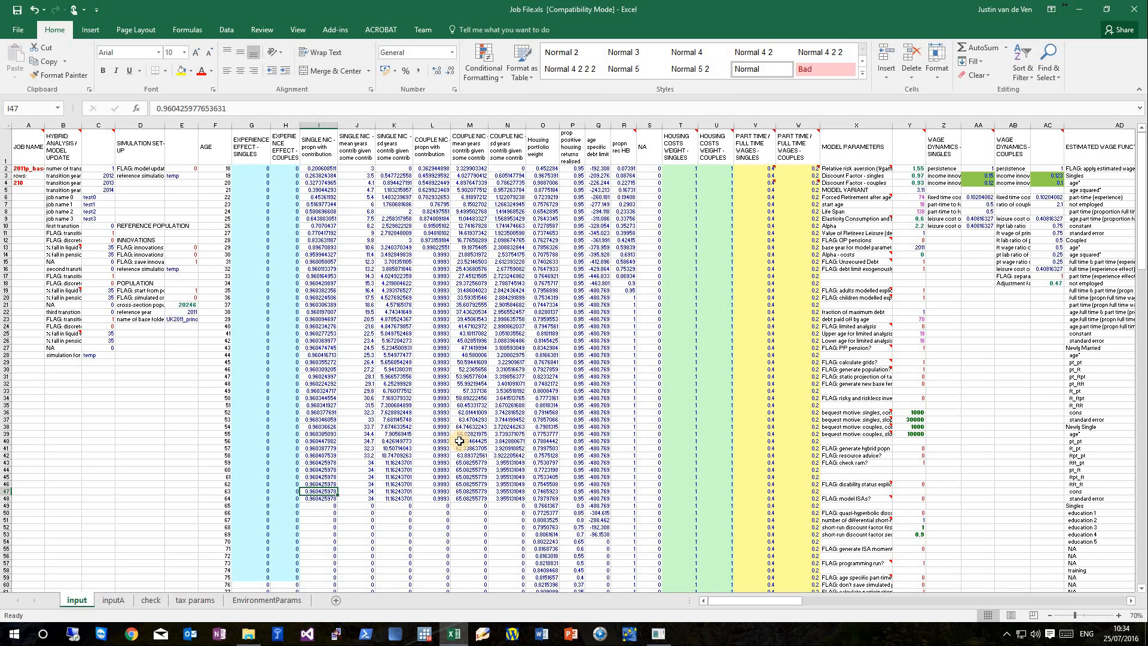
Run the SIDD macro and start a new simulation for the UK.
key(alt)
key(Escape)
key(alt+F8)
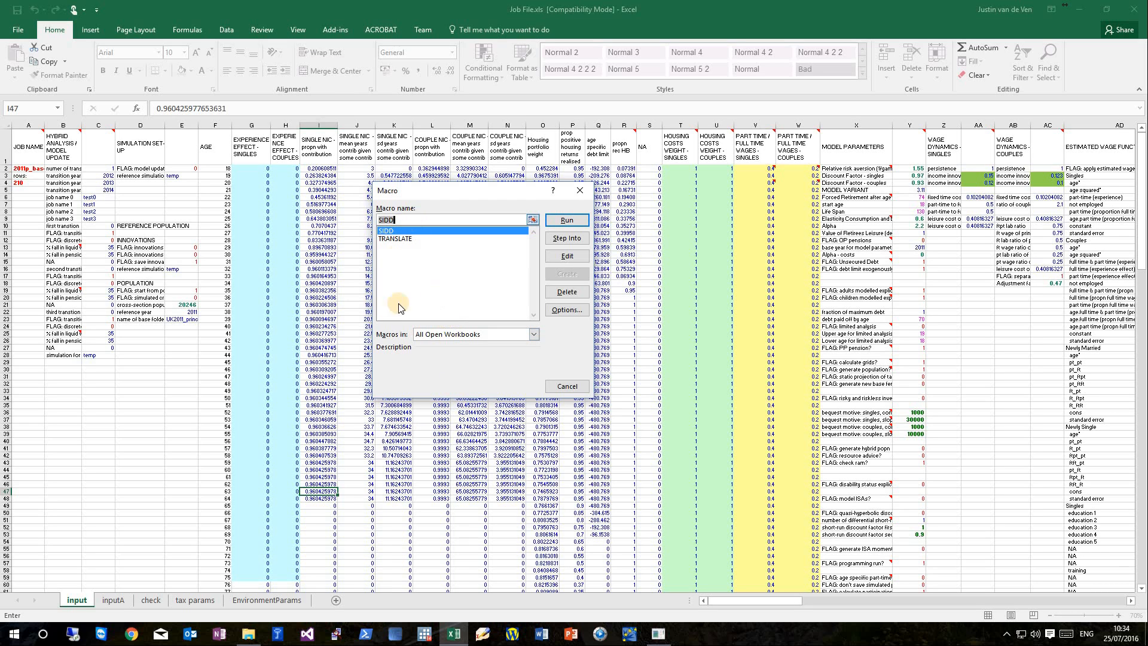
click(565, 225)
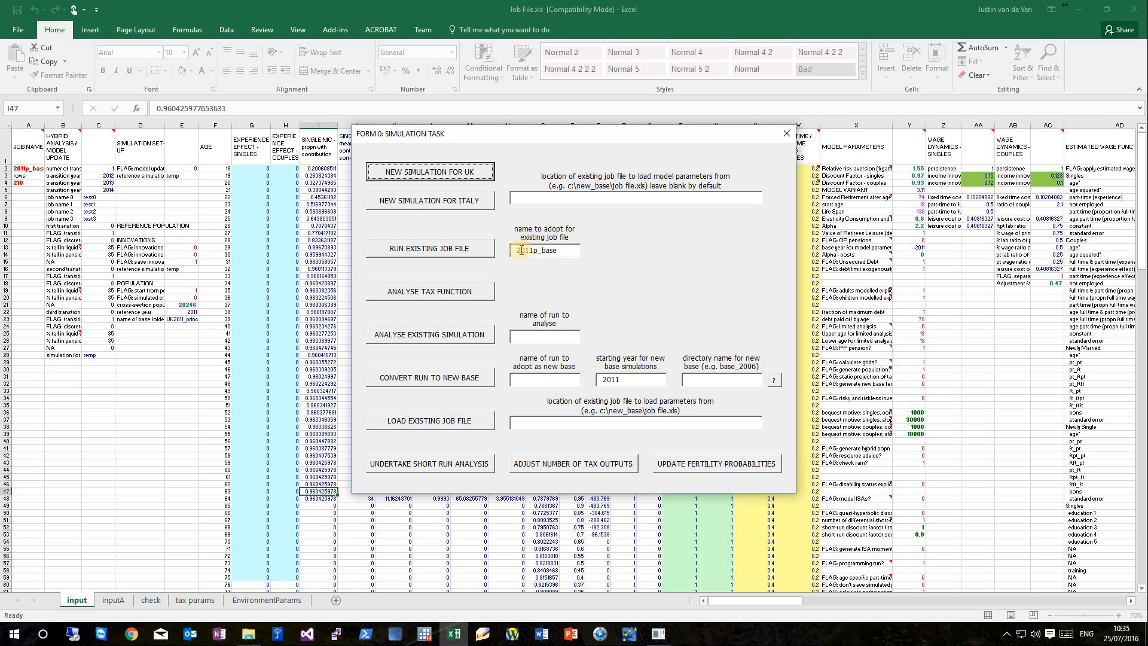
drag(518, 250, 581, 251)
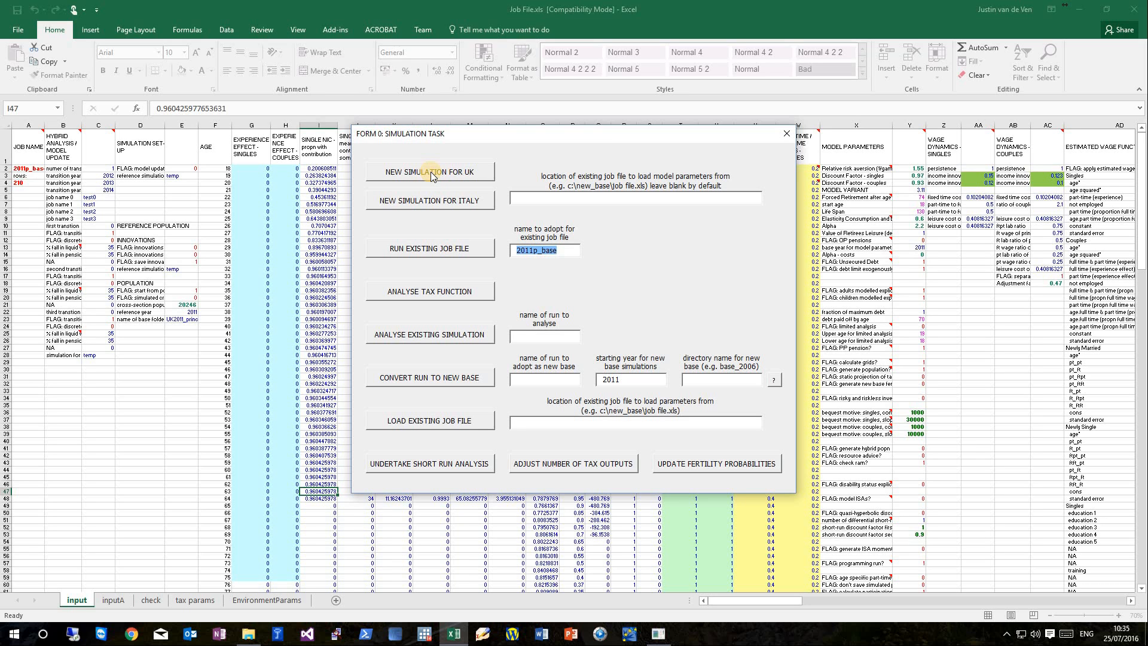
click(432, 175)
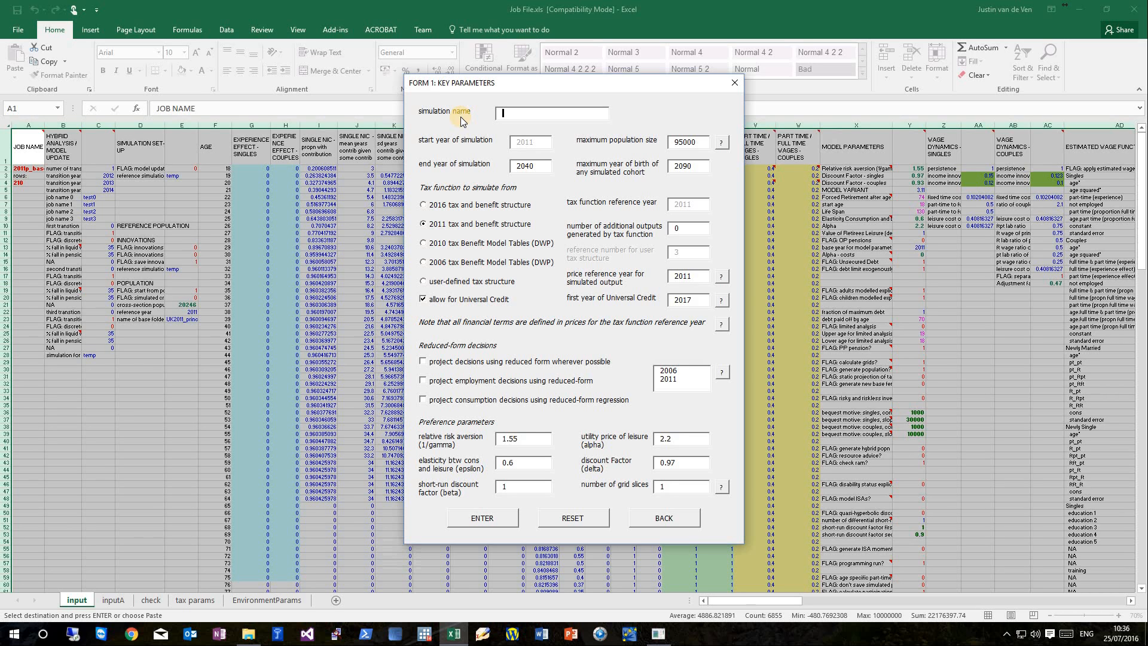
Try to submit the key parameters form without a name, and enter test as the simulation name.
click(466, 520)
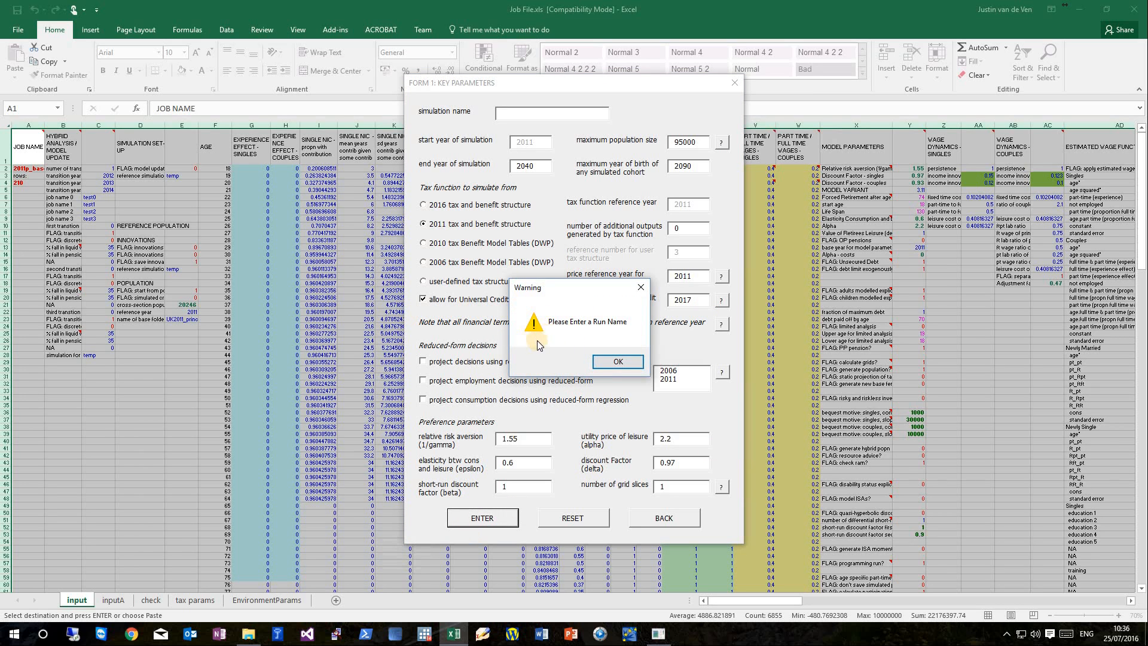
click(618, 365)
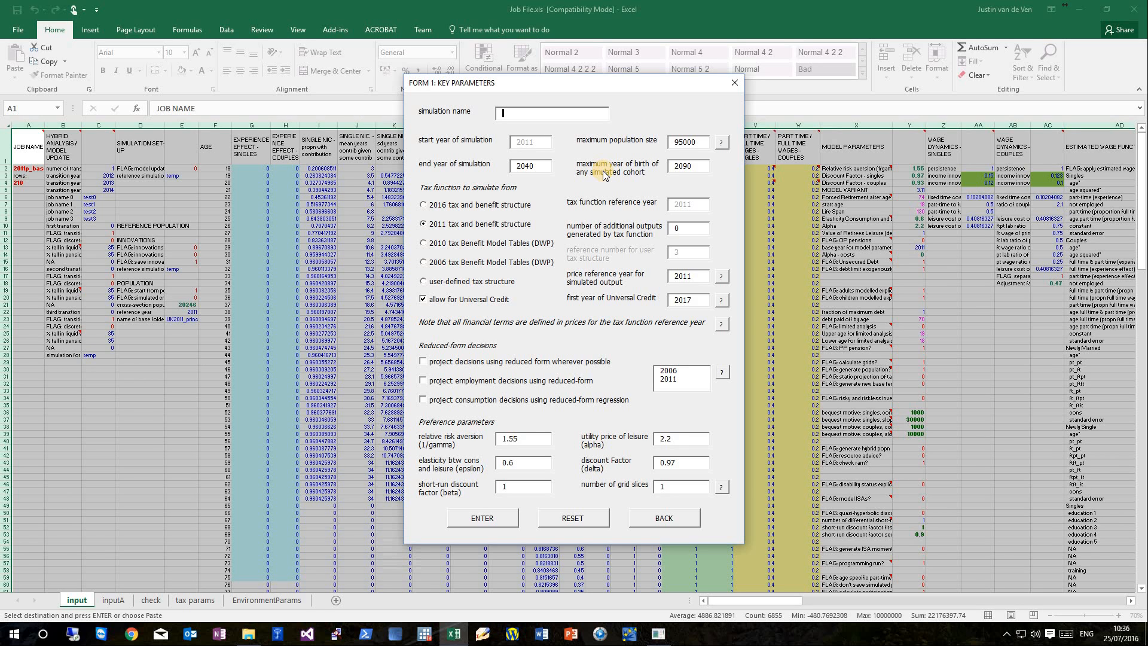
text(temp)
key(BackSpace)
key(BackSpace)
text(st)
Try the reduced-form options for all, employment and consumption decisions, switching each one back off.
click(424, 363)
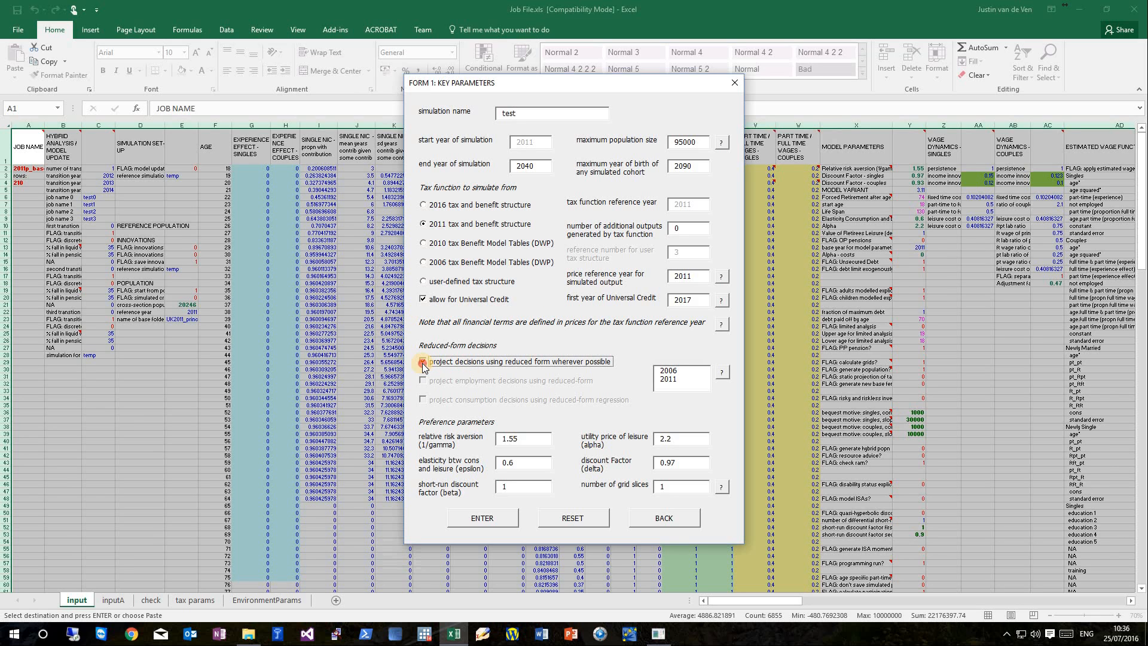
click(423, 380)
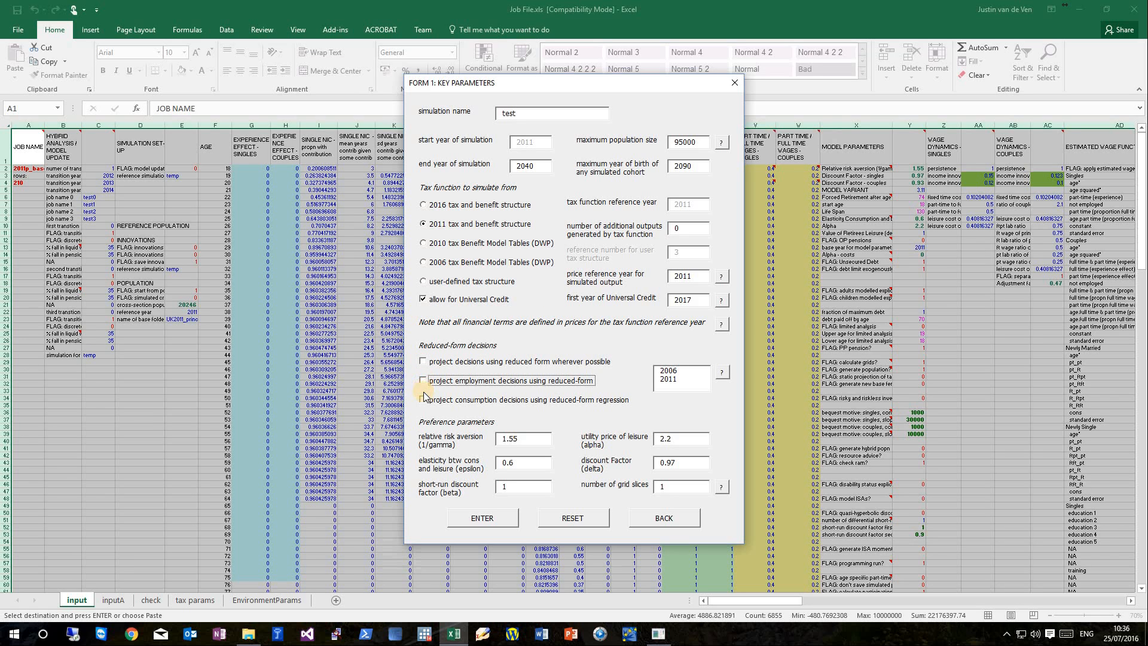
click(424, 399)
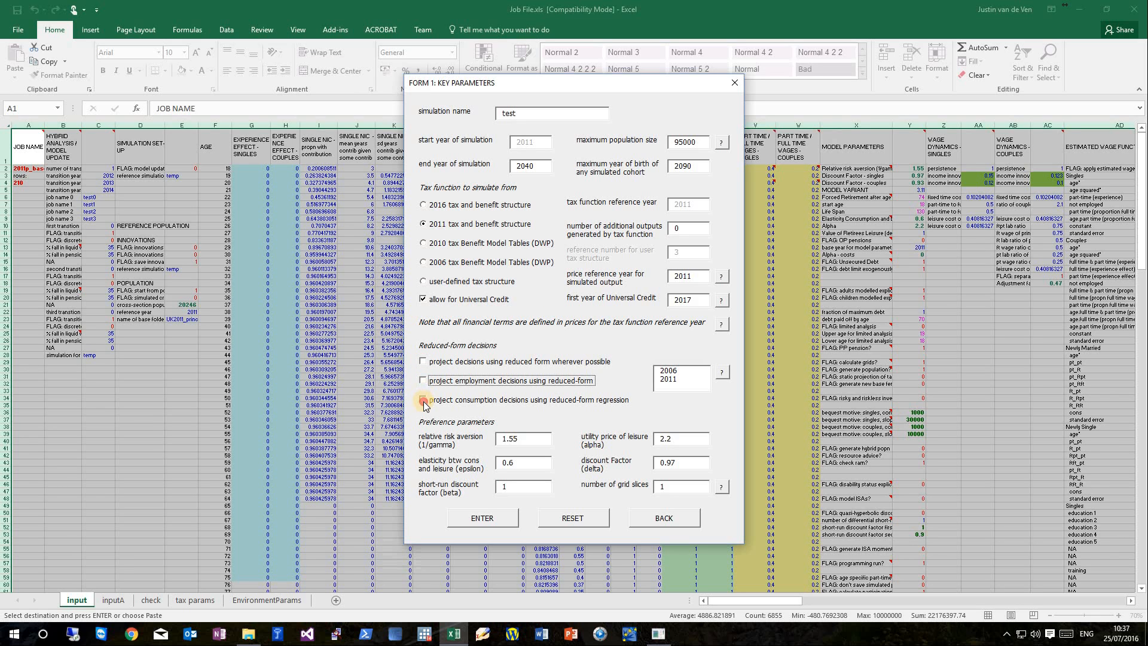
click(424, 361)
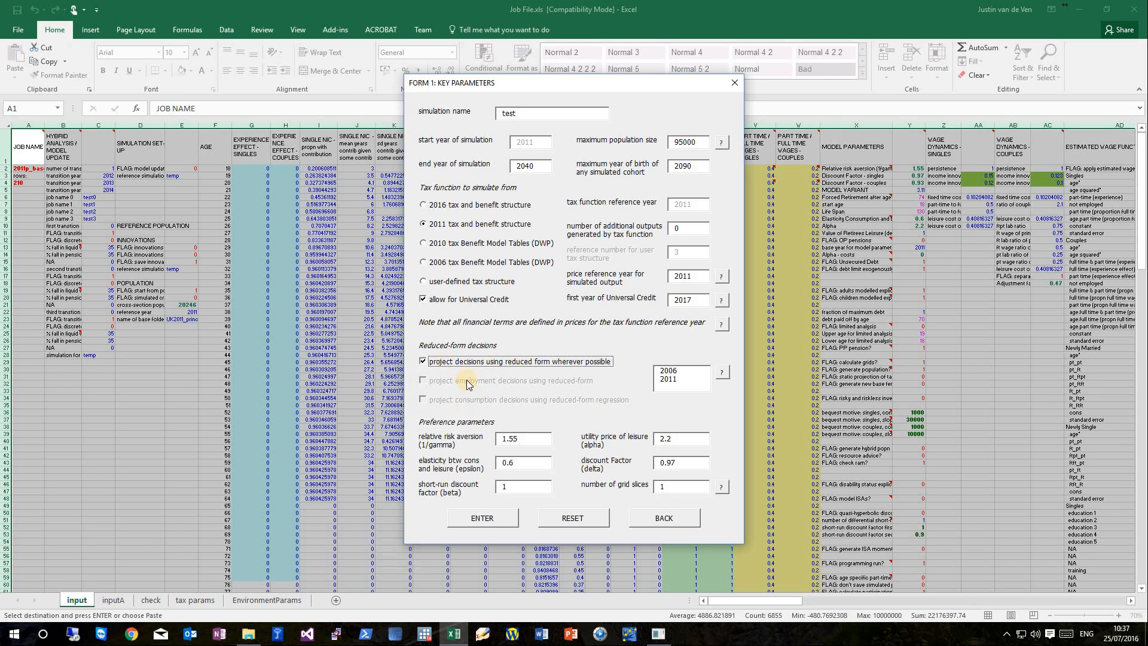
click(425, 363)
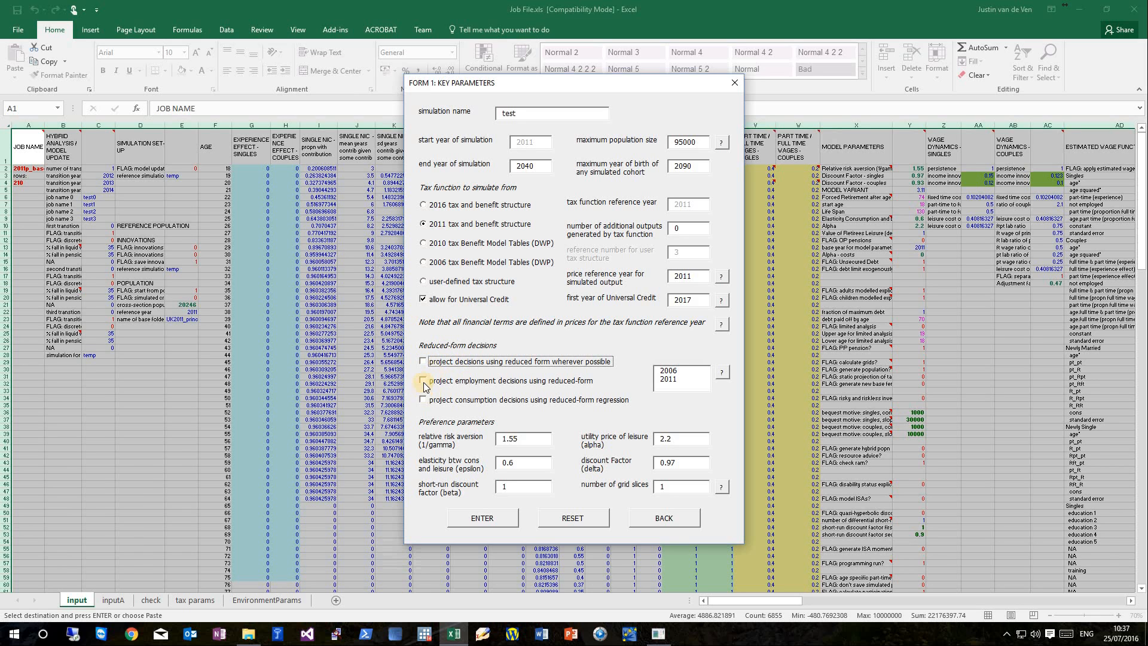
click(424, 381)
click(424, 401)
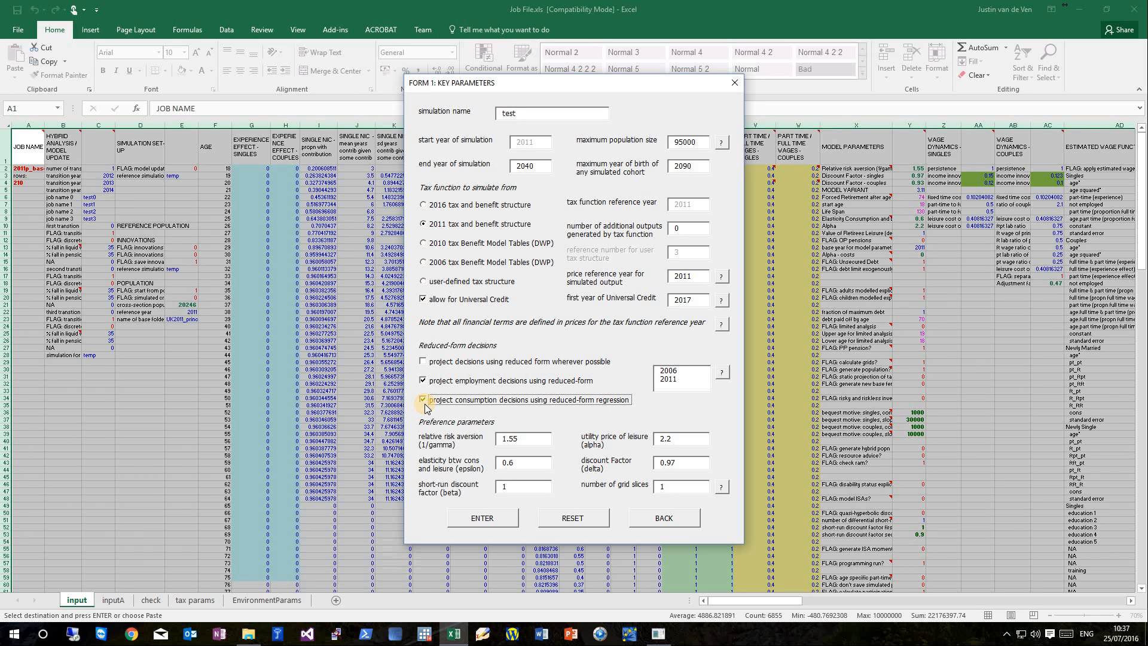
click(424, 400)
click(423, 381)
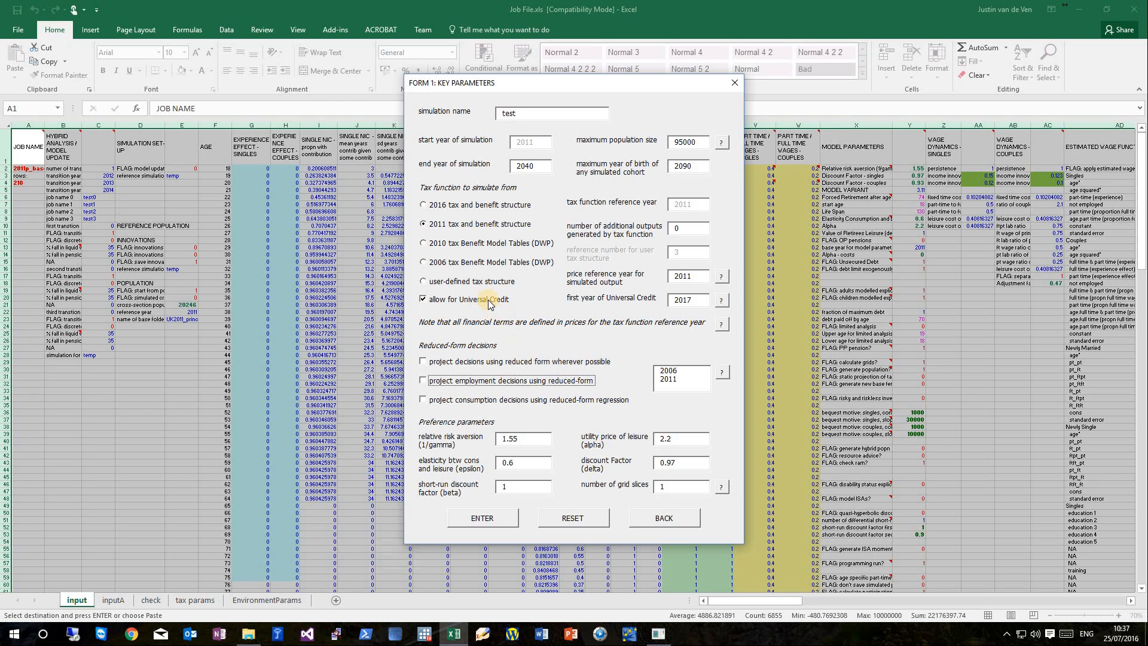
Set the end year of simulation to 3000 and relative risk aversion to 3, and submit the key parameters form.
click(544, 168)
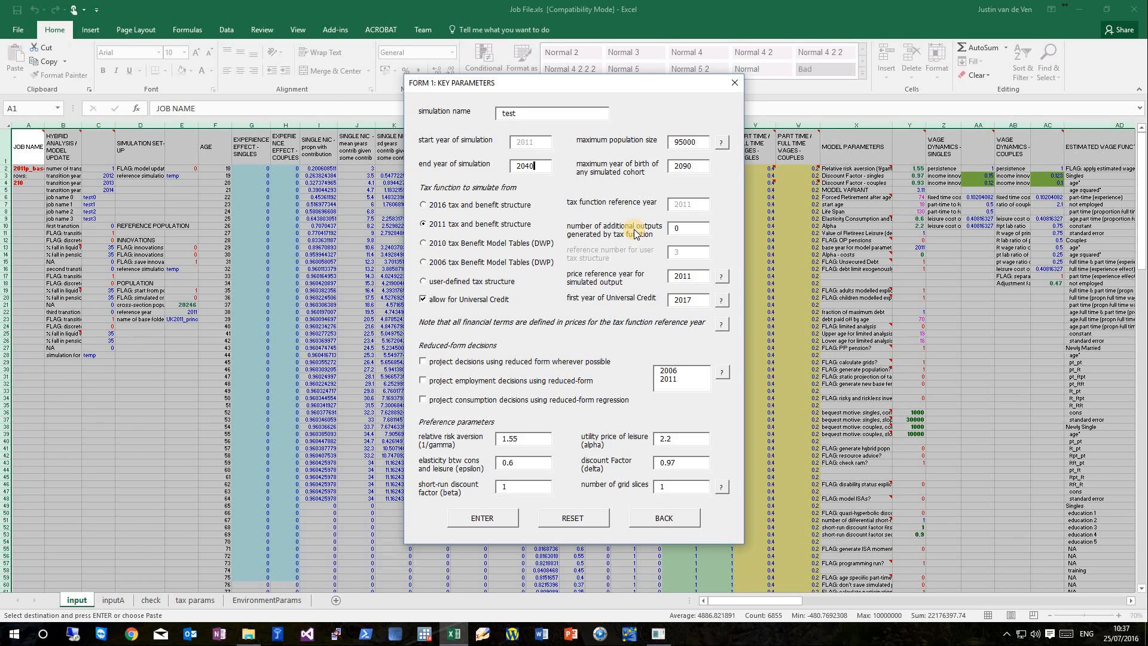
key(BackSpace)
key(BackSpace)
key(BackSpace)
key(BackSpace)
text(3000)
double_click(522, 441)
text(3)
click(501, 521)
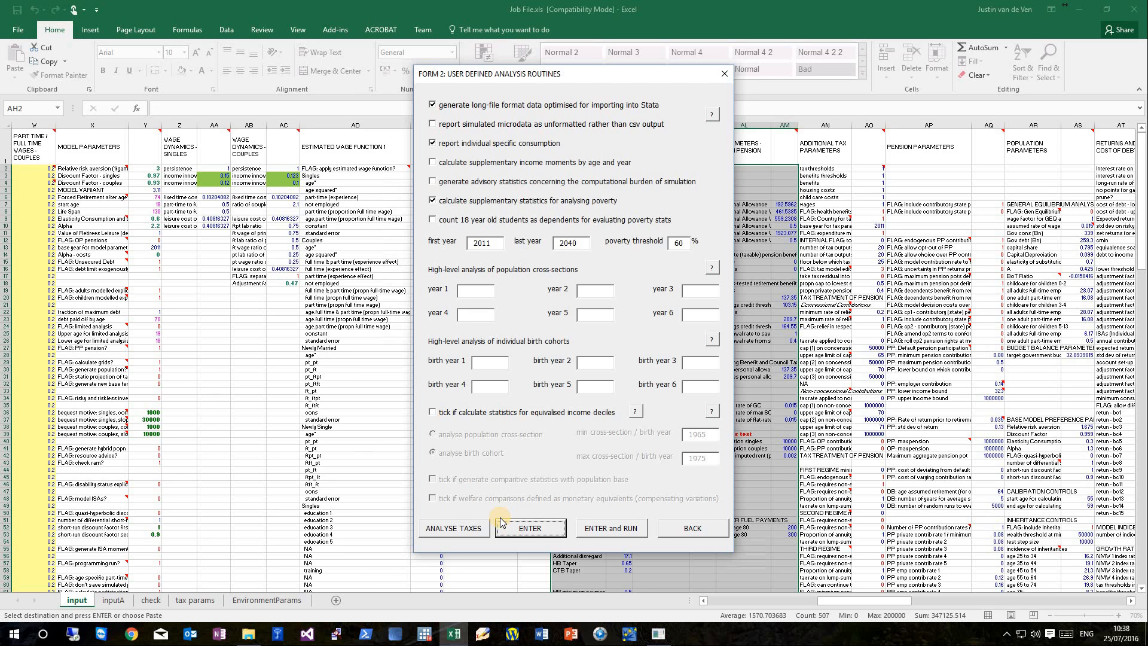
Return to the key parameters form, enter temp as the simulation name, and submit the form again.
click(711, 529)
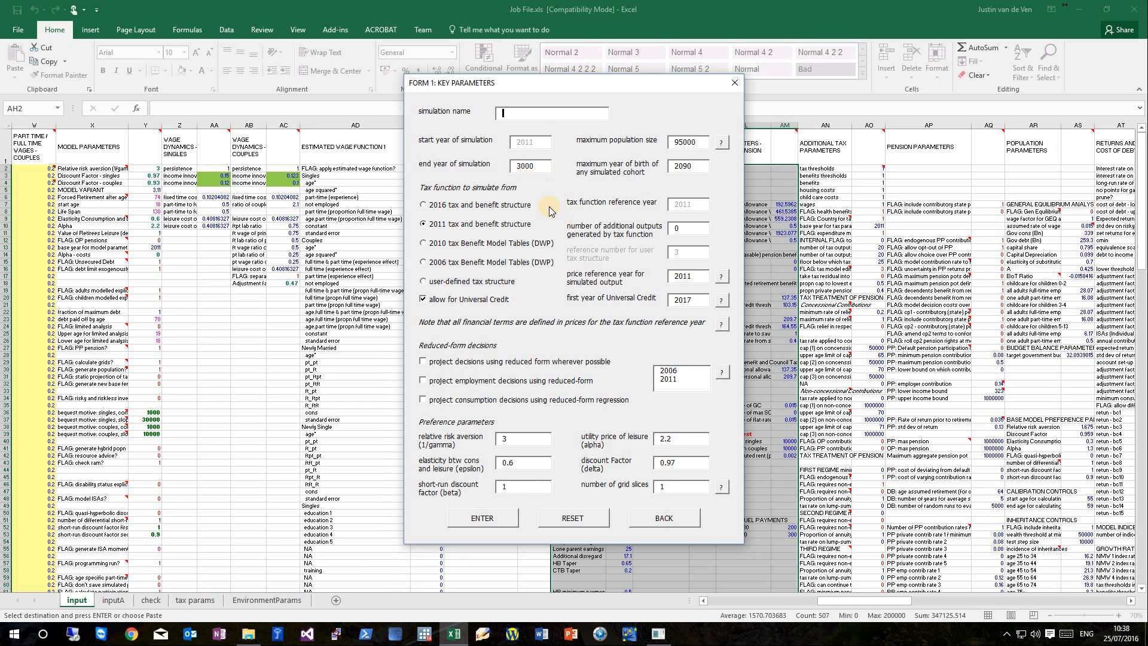
text(yemp)
key(BackSpace)
key(BackSpace)
key(BackSpace)
key(BackSpace)
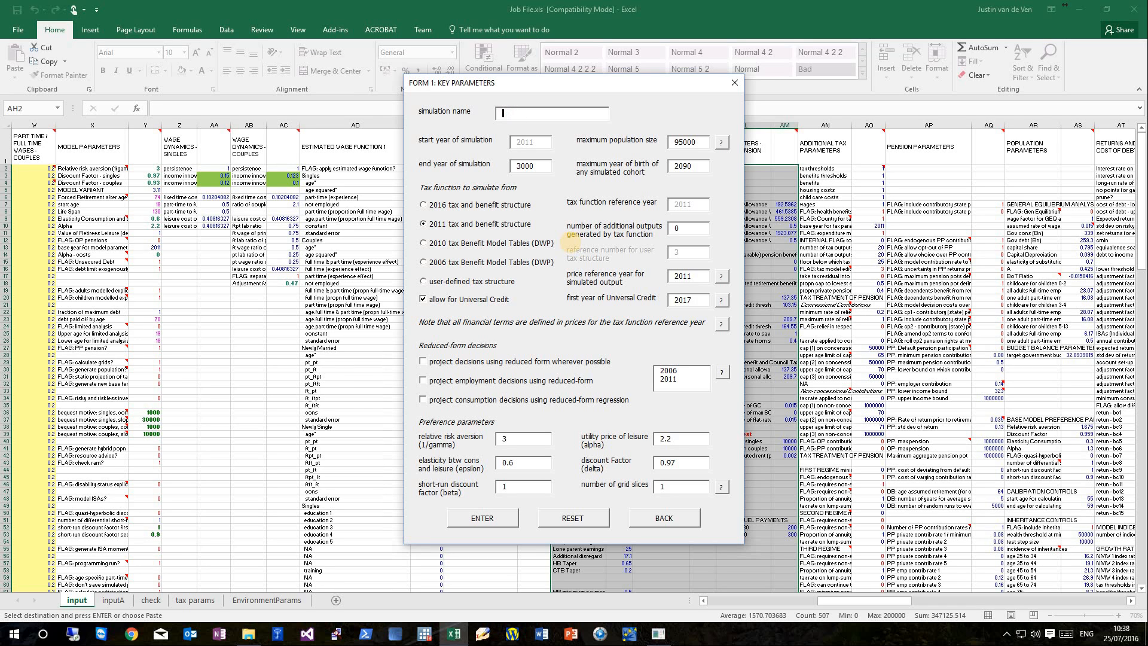
text(temp)
click(497, 526)
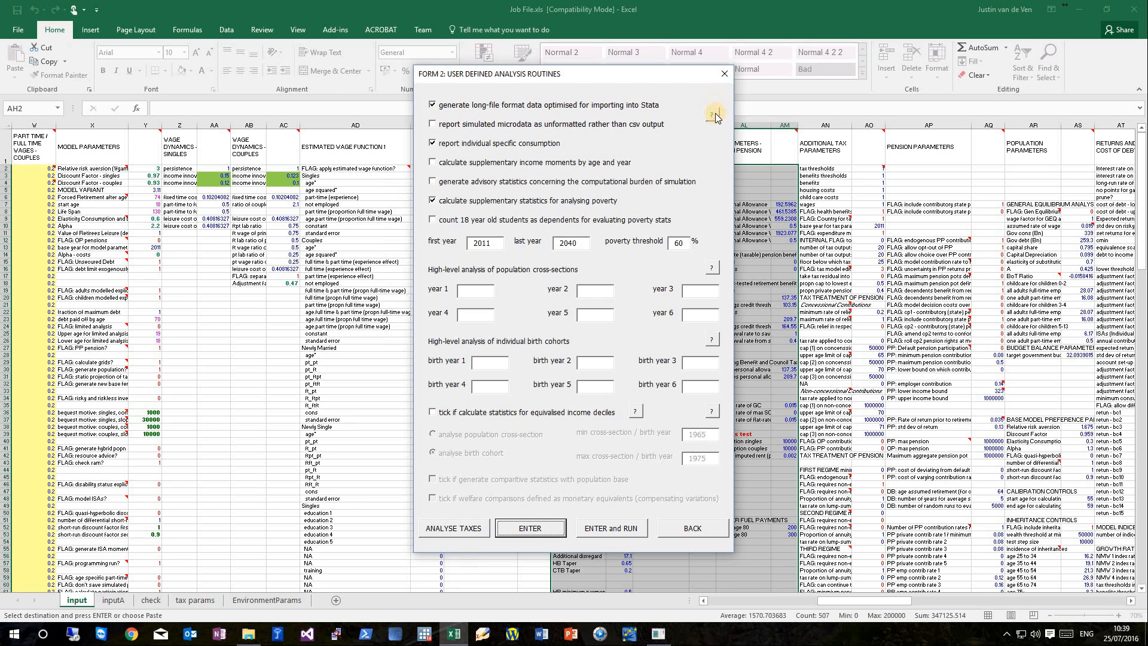
Consult the help on output formats, and submit the analysis routines form for running, exiting without launching the model.
click(714, 115)
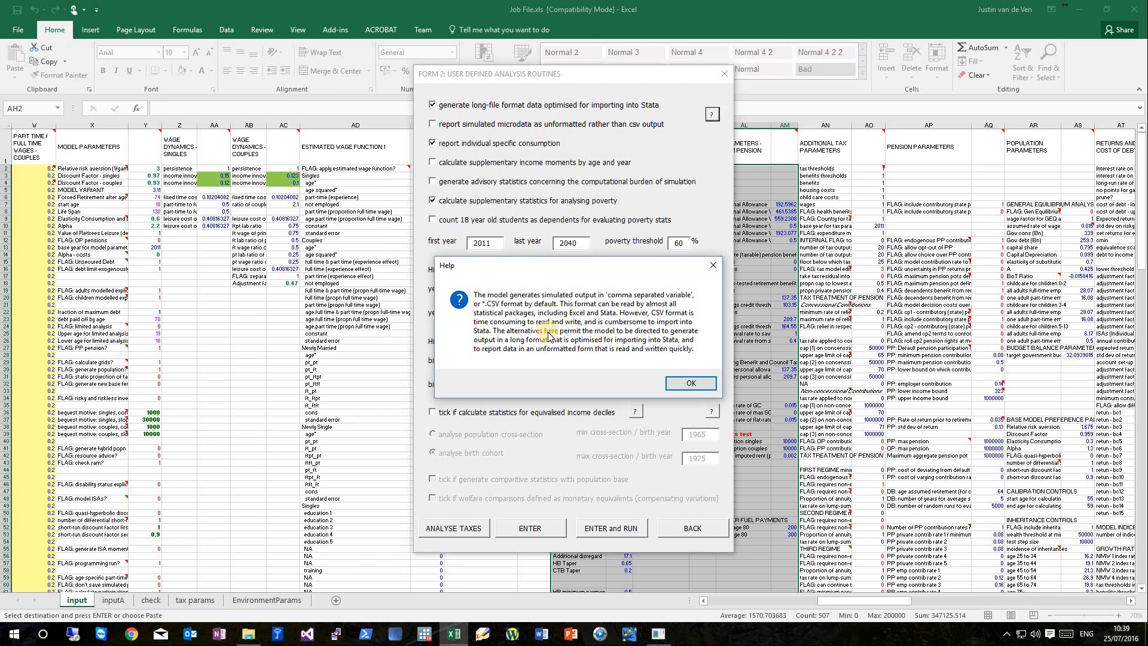
click(692, 383)
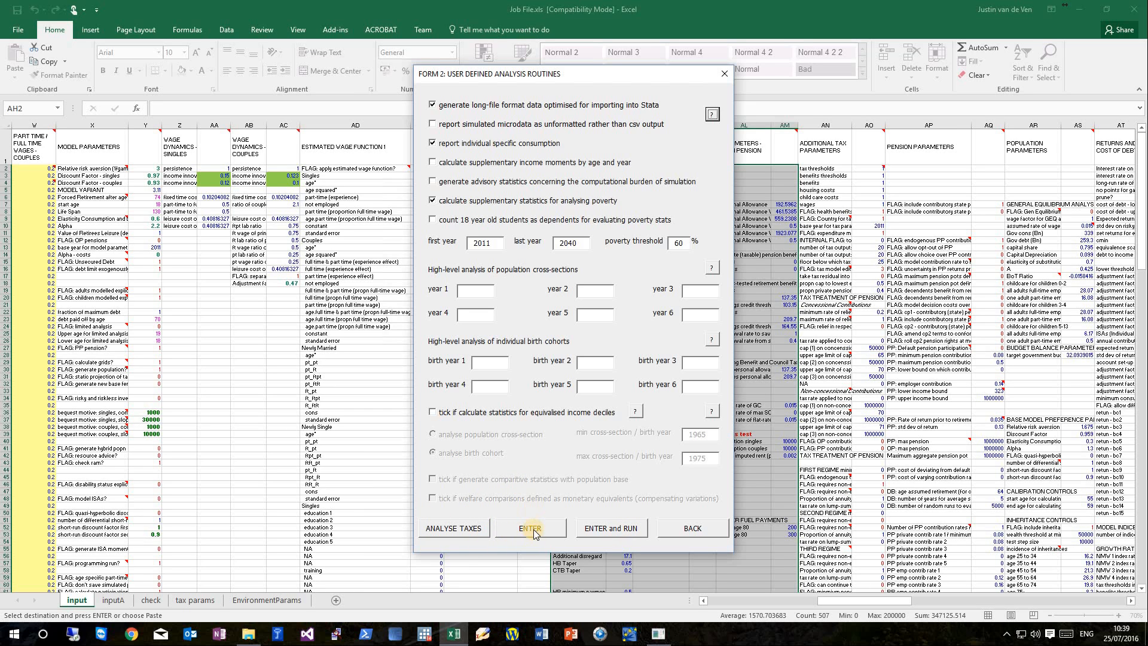
click(616, 529)
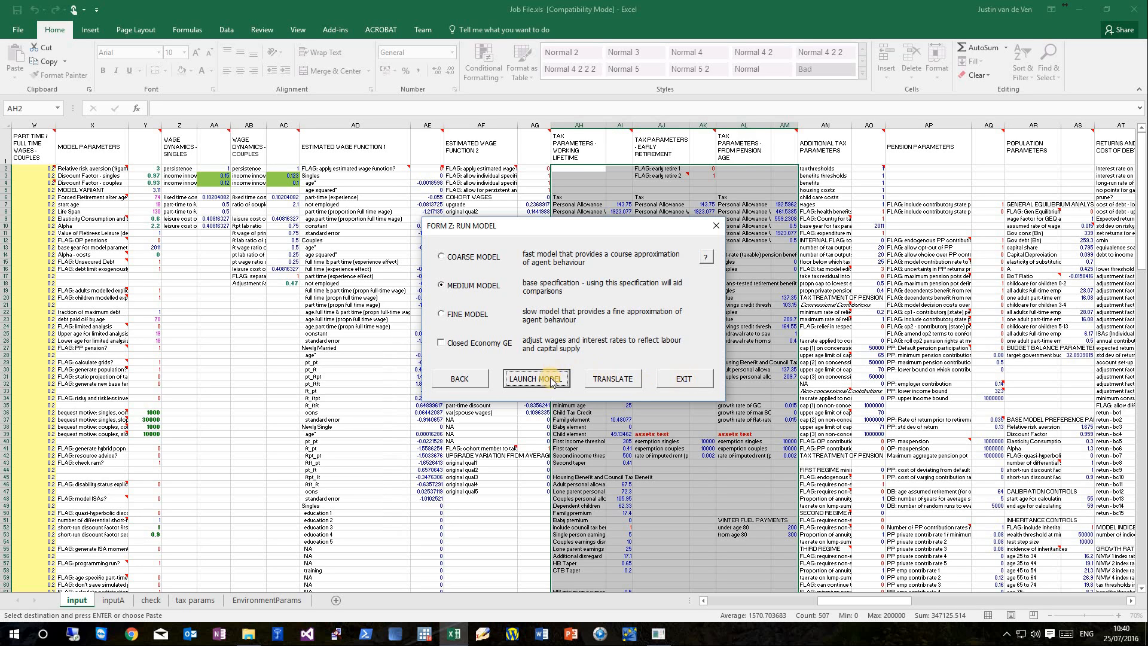
click(685, 380)
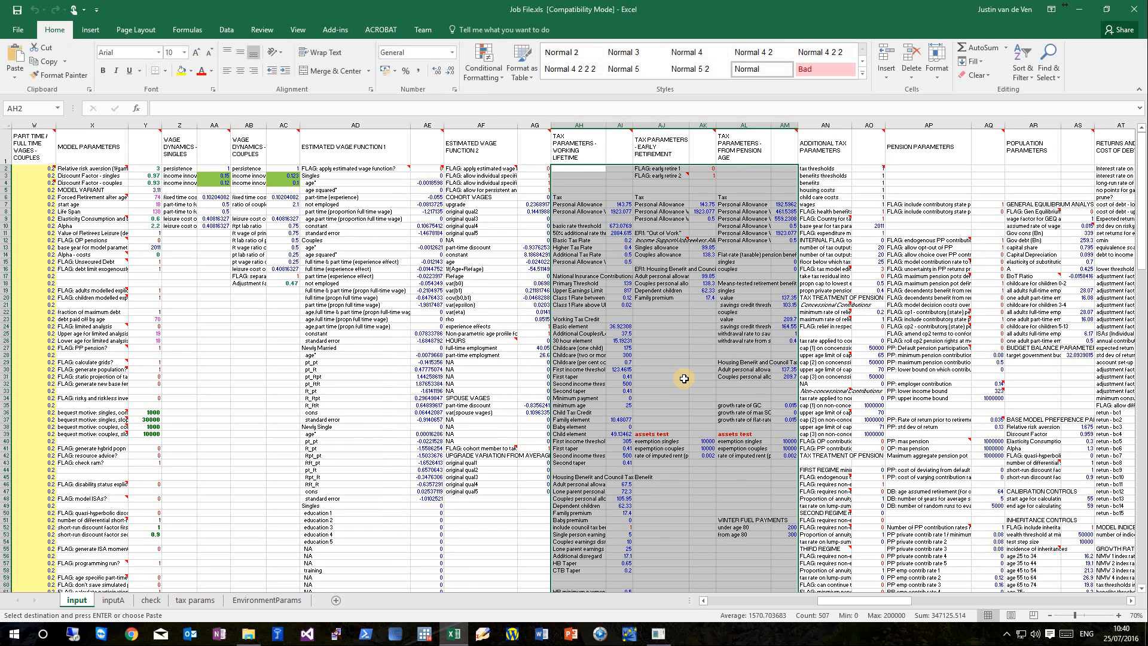
Return to the start of the input sheet and examine the job name in A2.
click(376, 289)
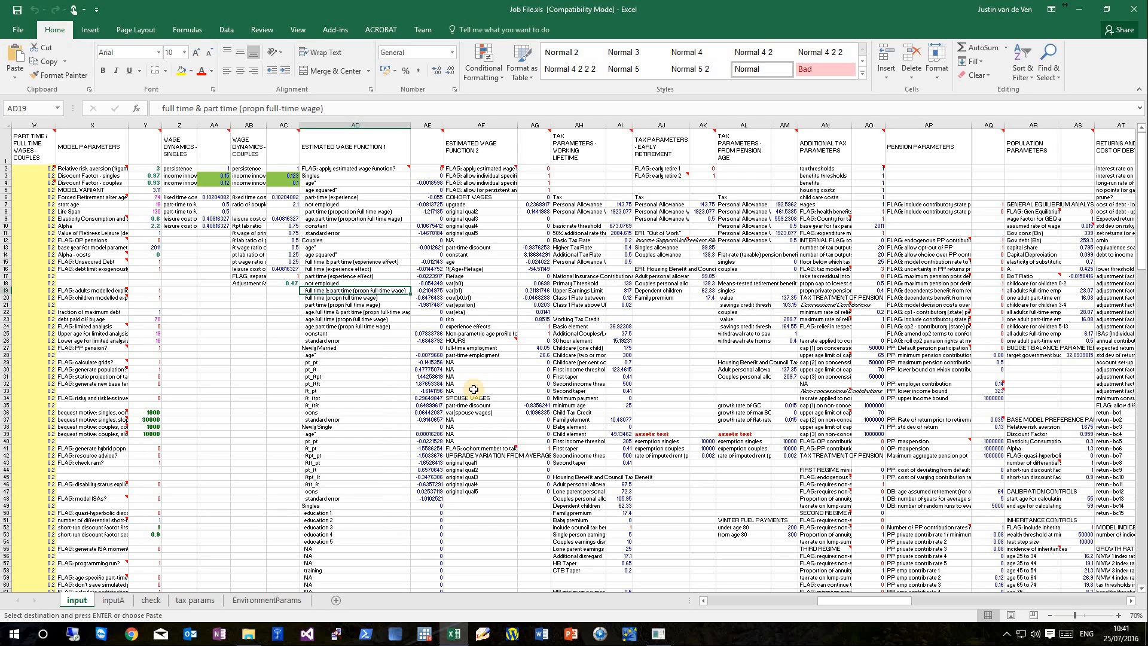
key(ctrl+Home)
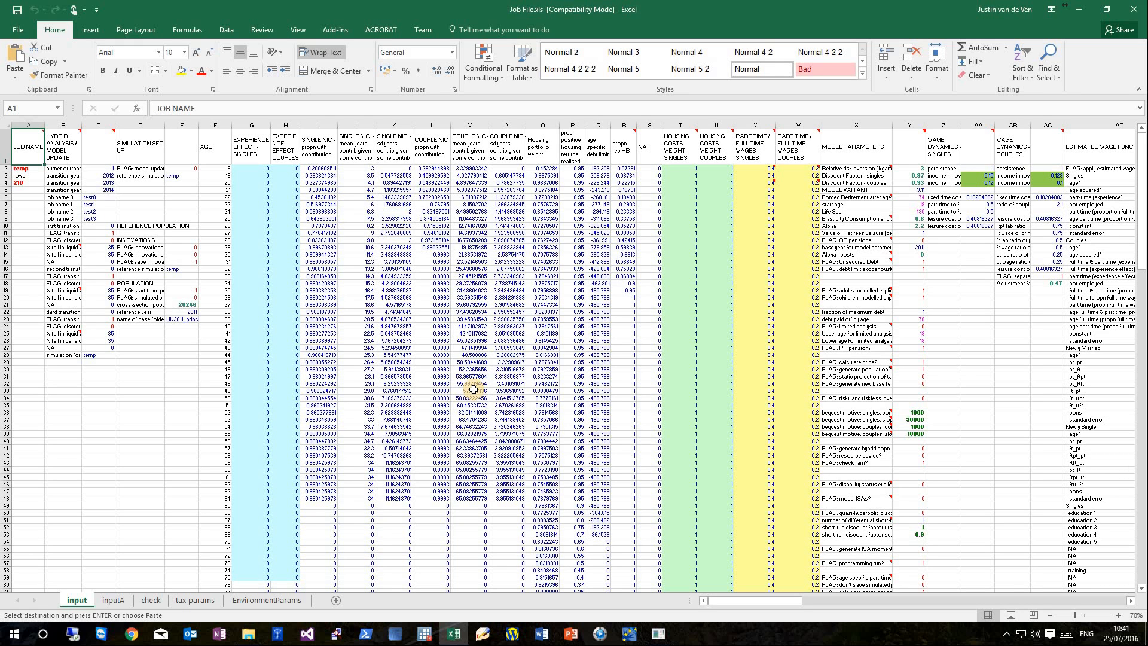
key(Down)
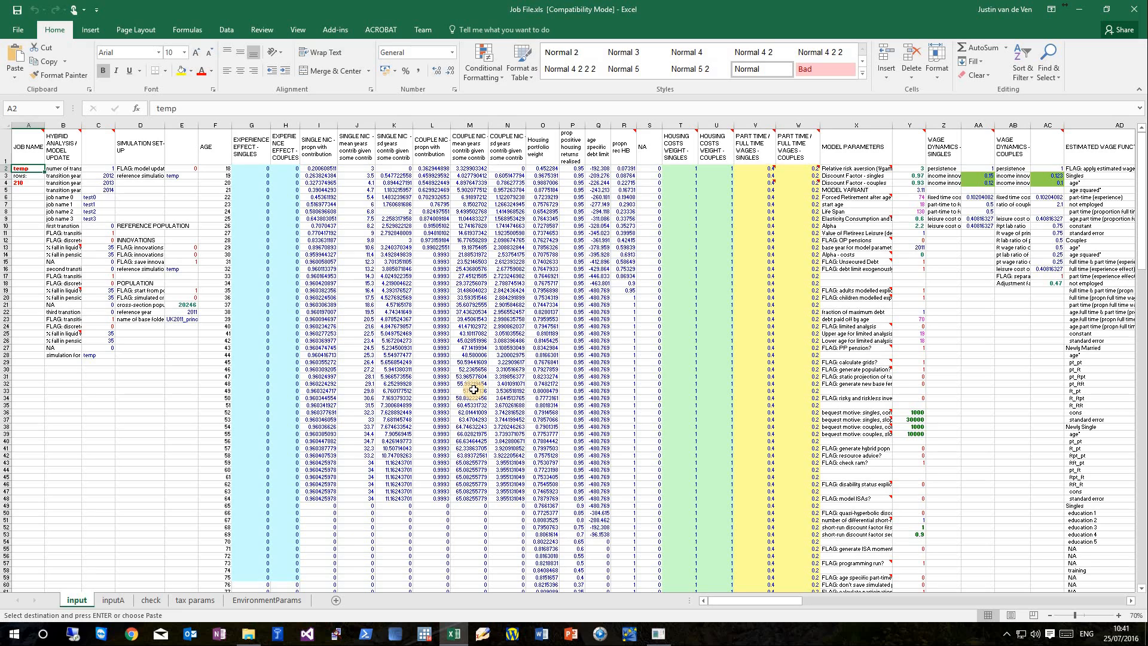
Examine the difference total for the model parameters in Y1 of the check sheet.
key(ctrl+Page_Down)
key(ctrl+Page_Down)
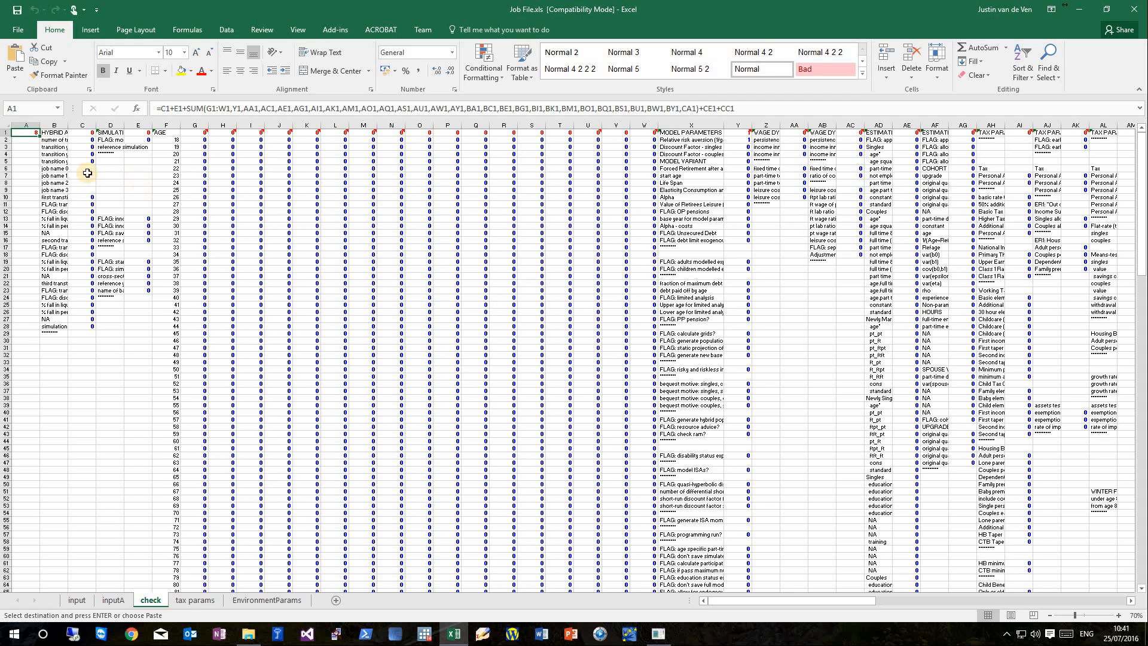
key(Escape)
click(738, 132)
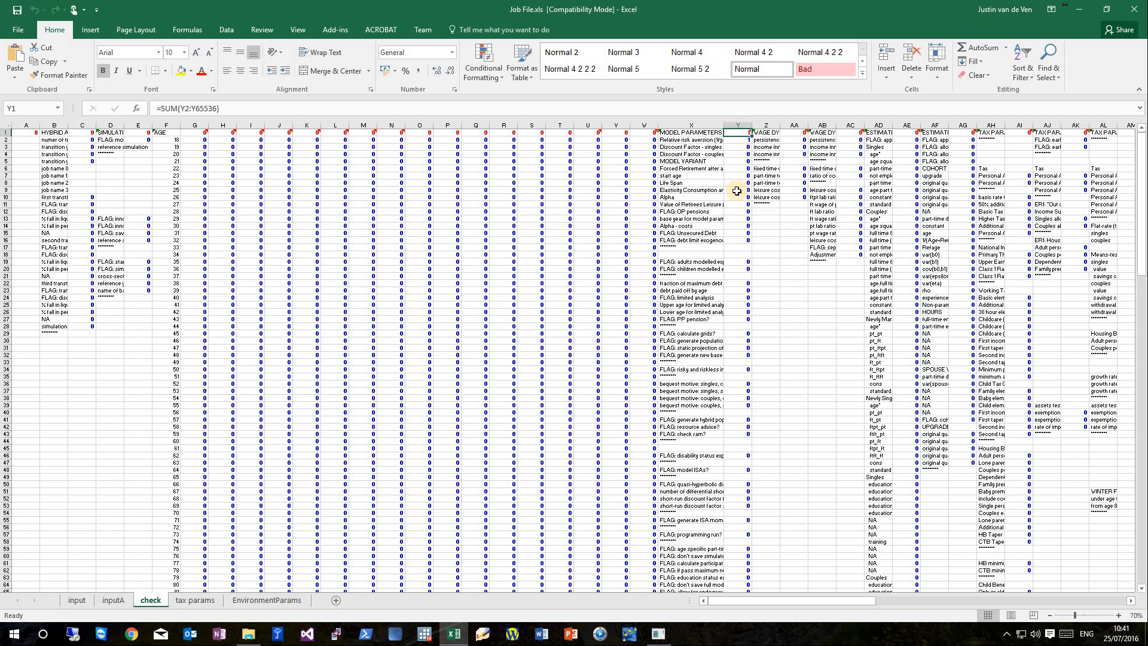
Compare the relative risk aversion parameter in row 2 of the inputA sheet with Y2 of the input sheet.
key(ctrl+Page_Up)
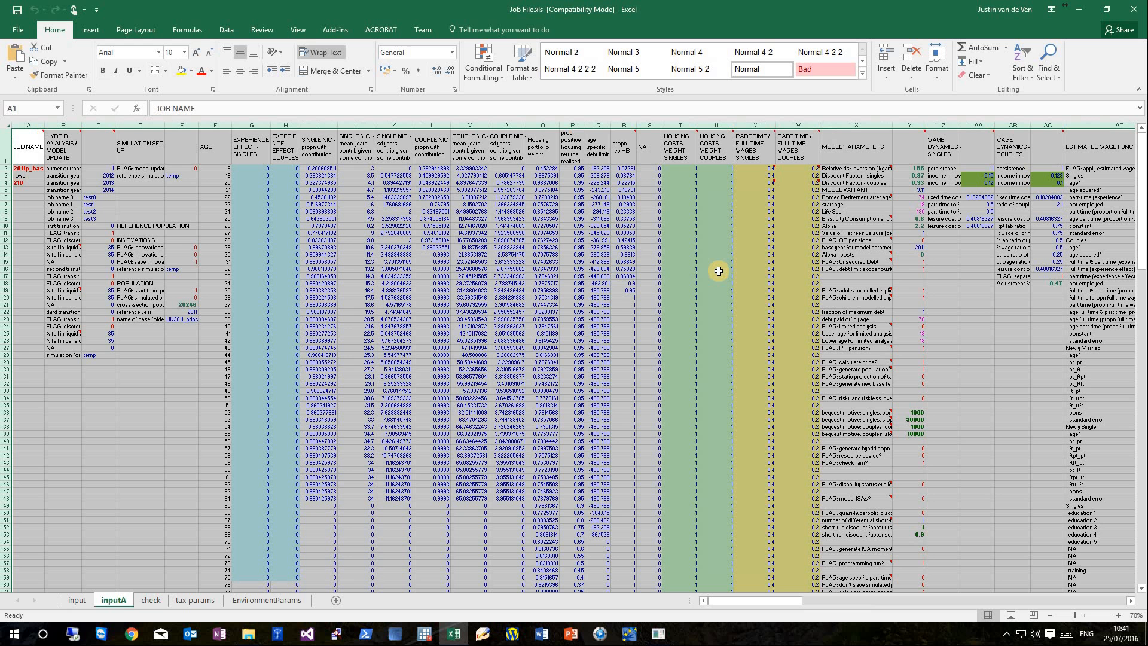
click(873, 170)
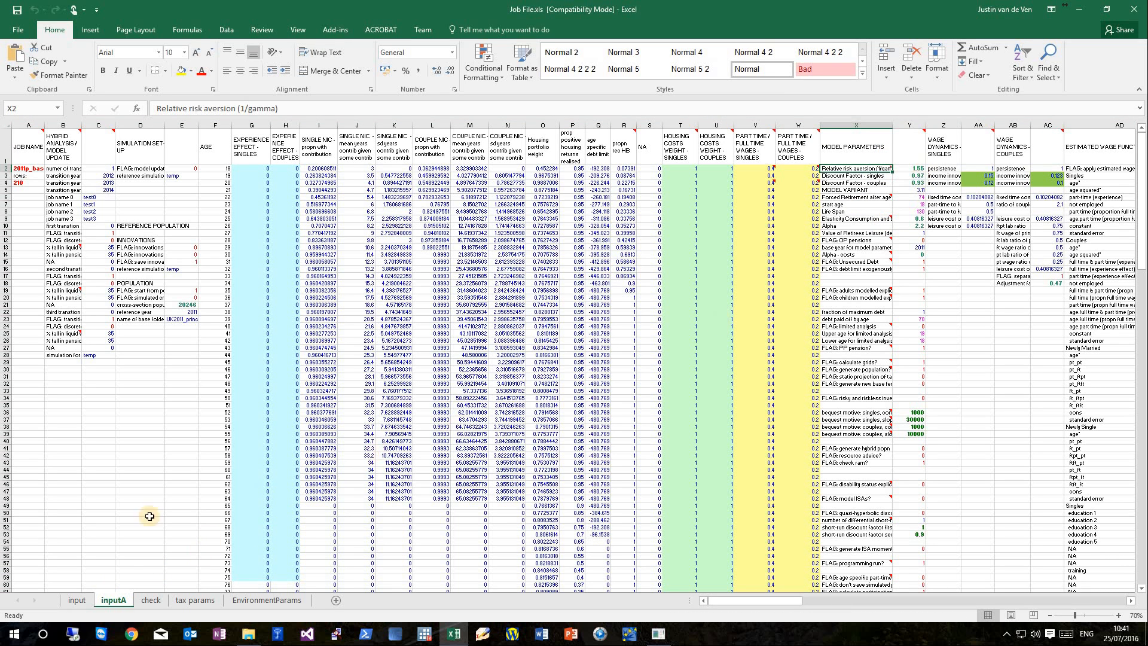
click(75, 601)
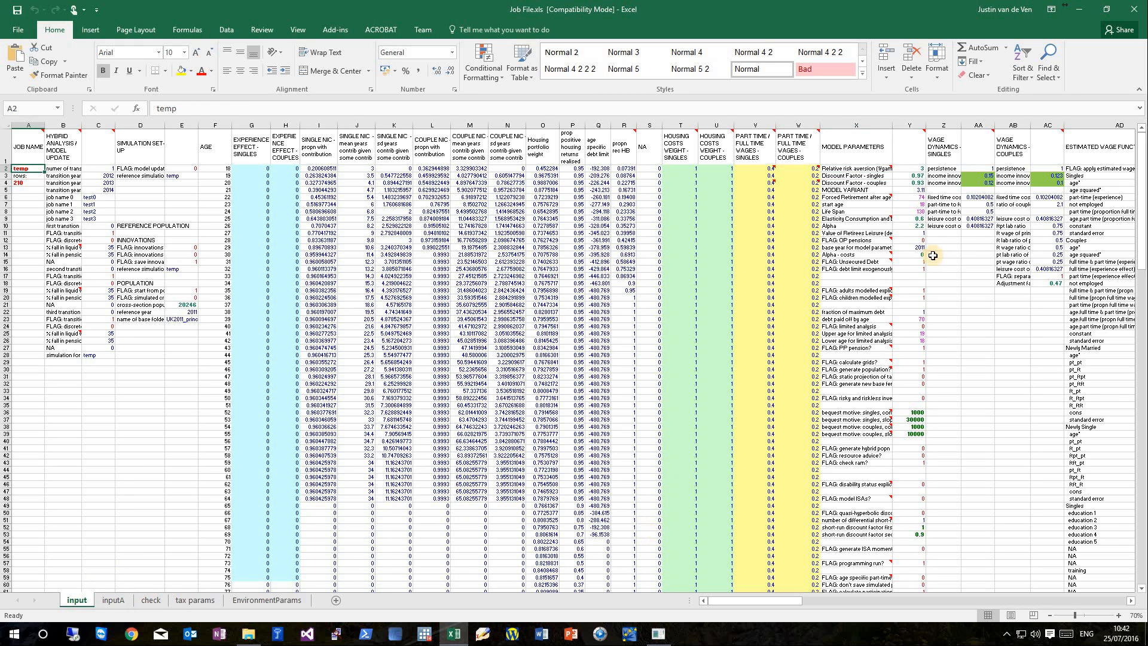
click(922, 169)
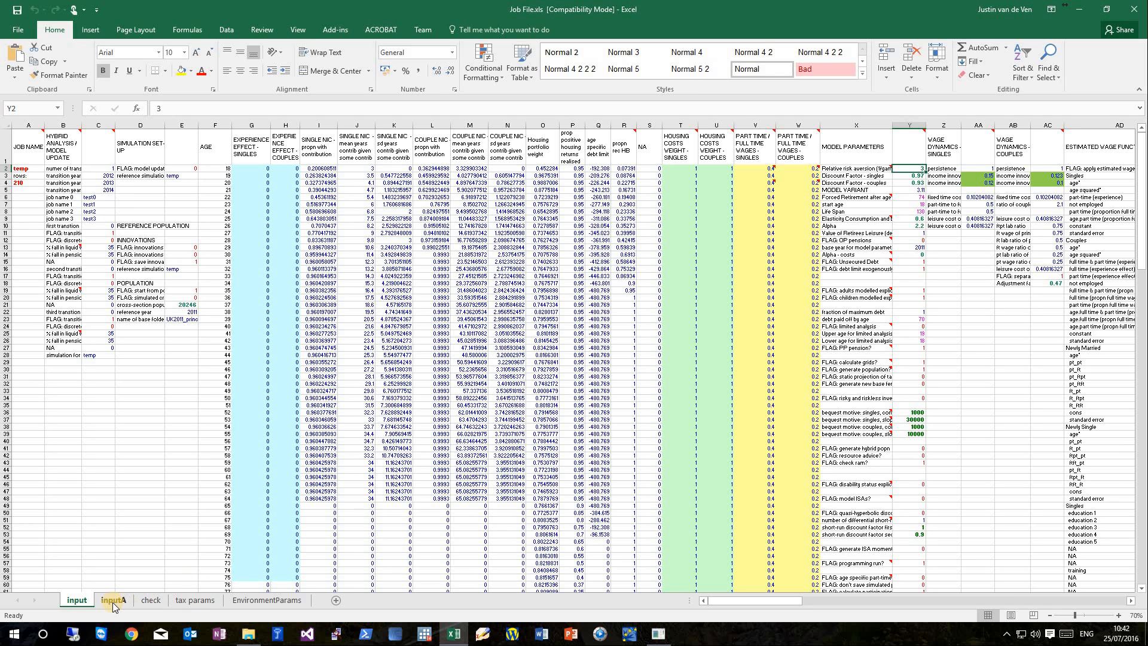
Examine the analysis parameters' differences on the check sheet and the matching columns BP:BQ on the inputA sheet.
click(148, 601)
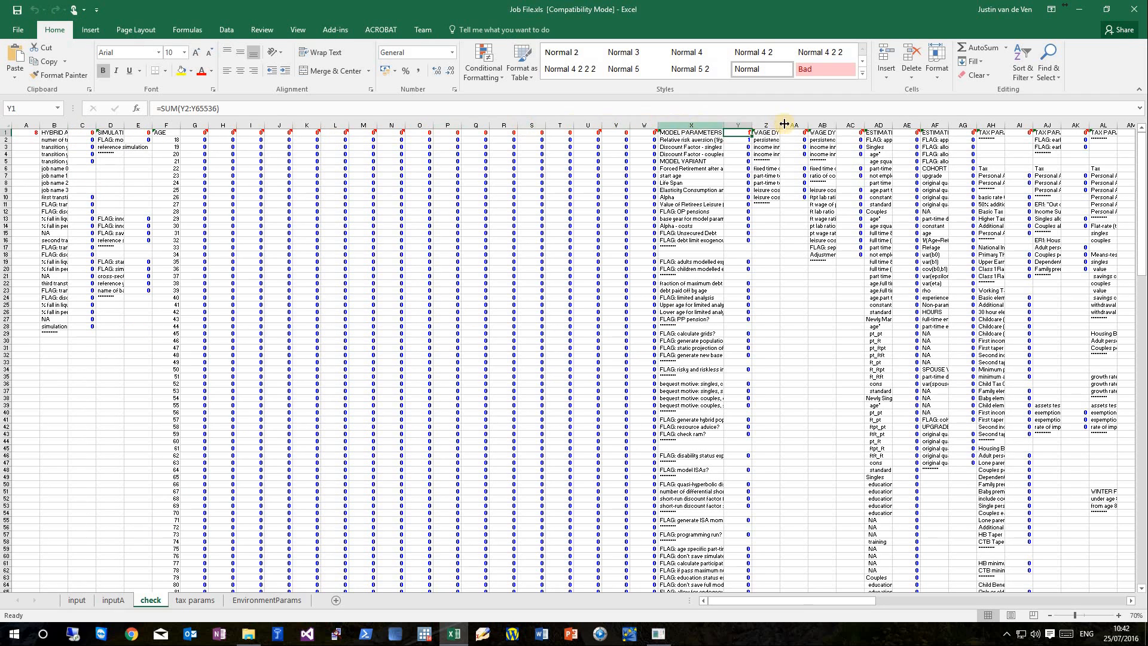
key(alt+Page_Down)
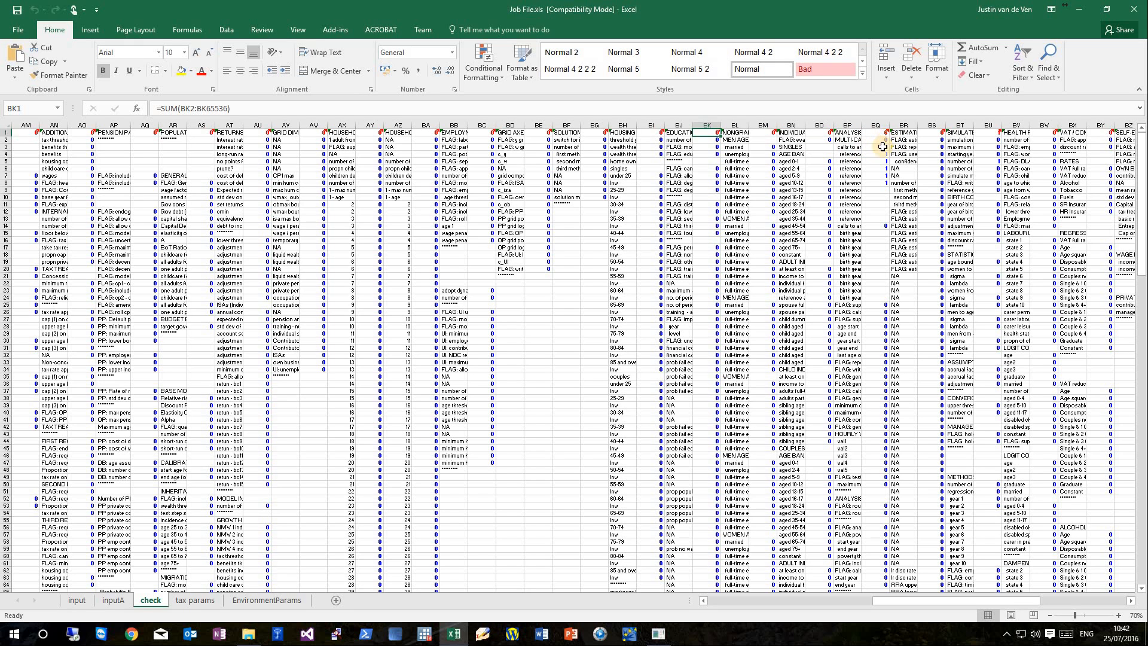
key(ctrl+Page_Up)
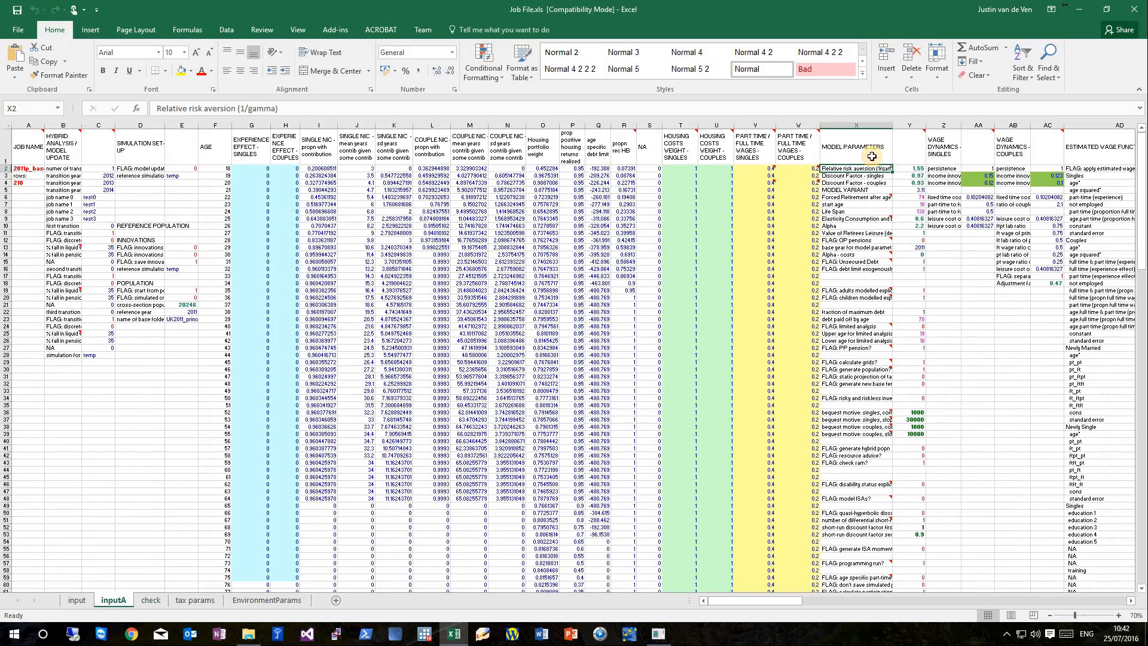
key(alt+Page_Down)
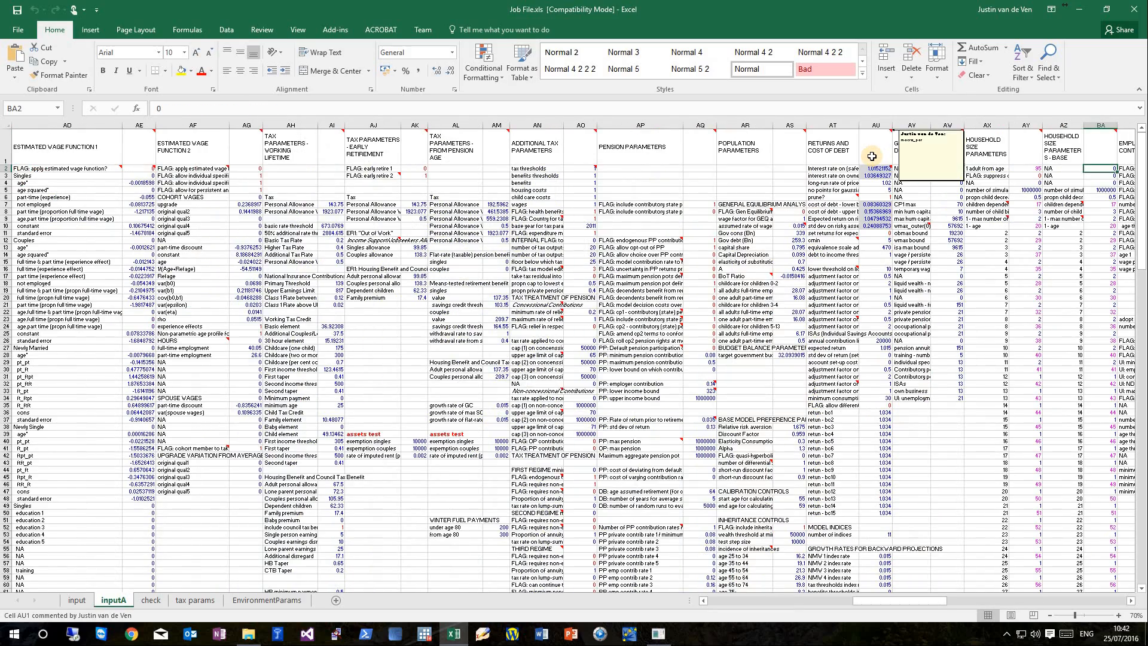
key(alt+Page_Down)
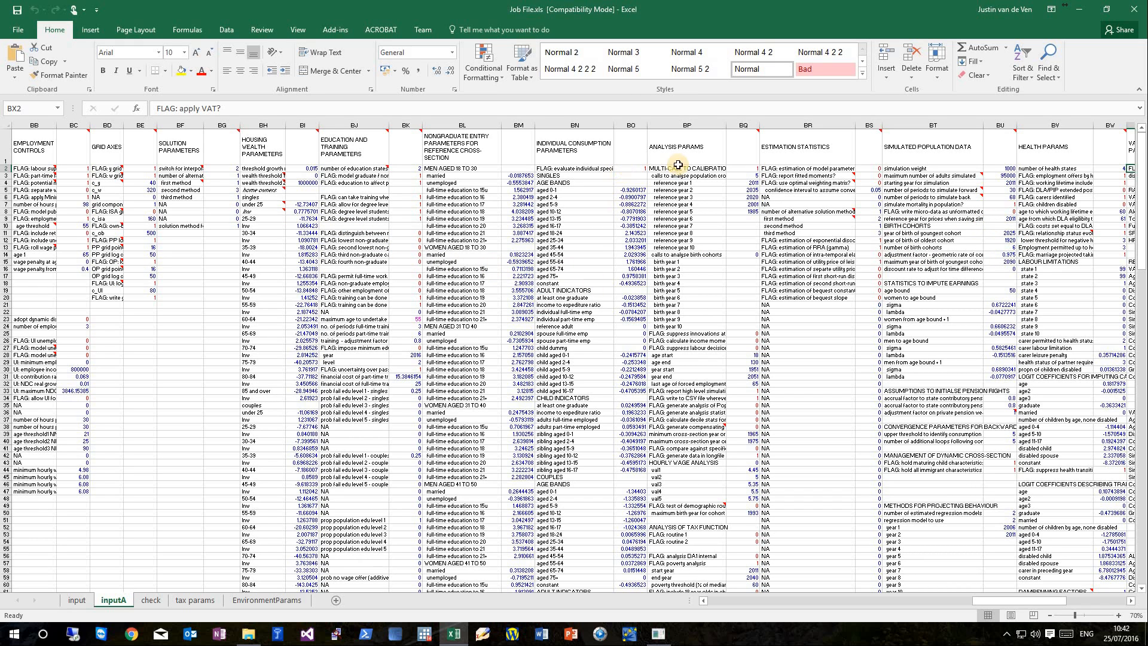
drag(726, 127, 744, 128)
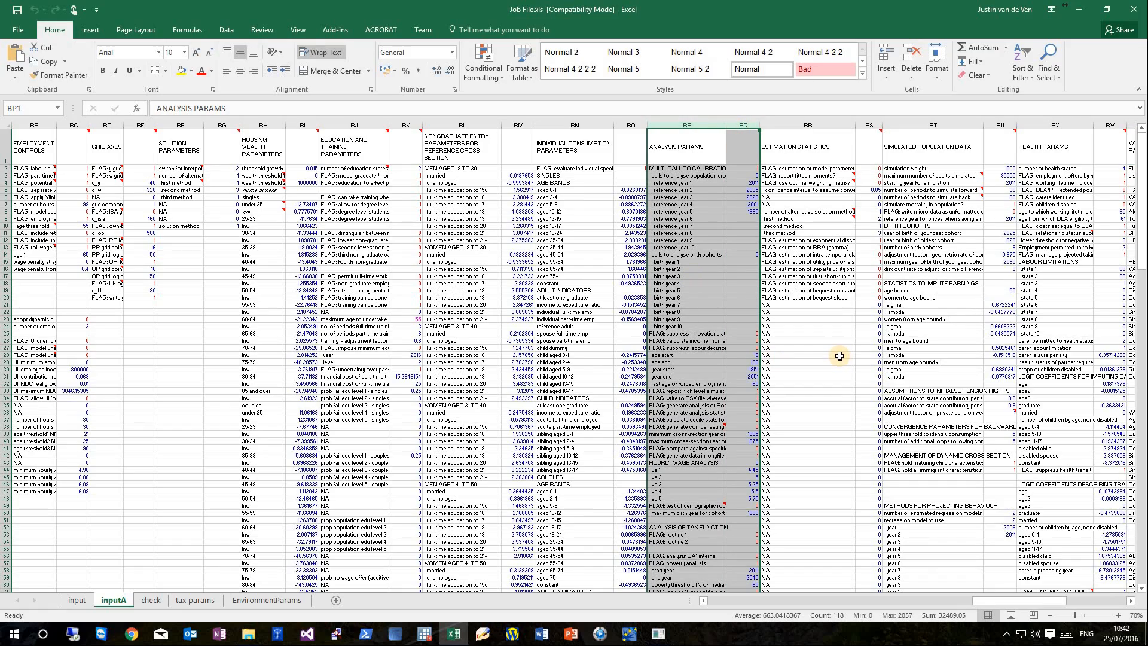
Inspect the analysis parameters in columns BP:BQ of the input sheet, and compare them with the check sheet.
key(ctrl+Page_Up)
key(ctrl+Right)
key(ctrl+Right)
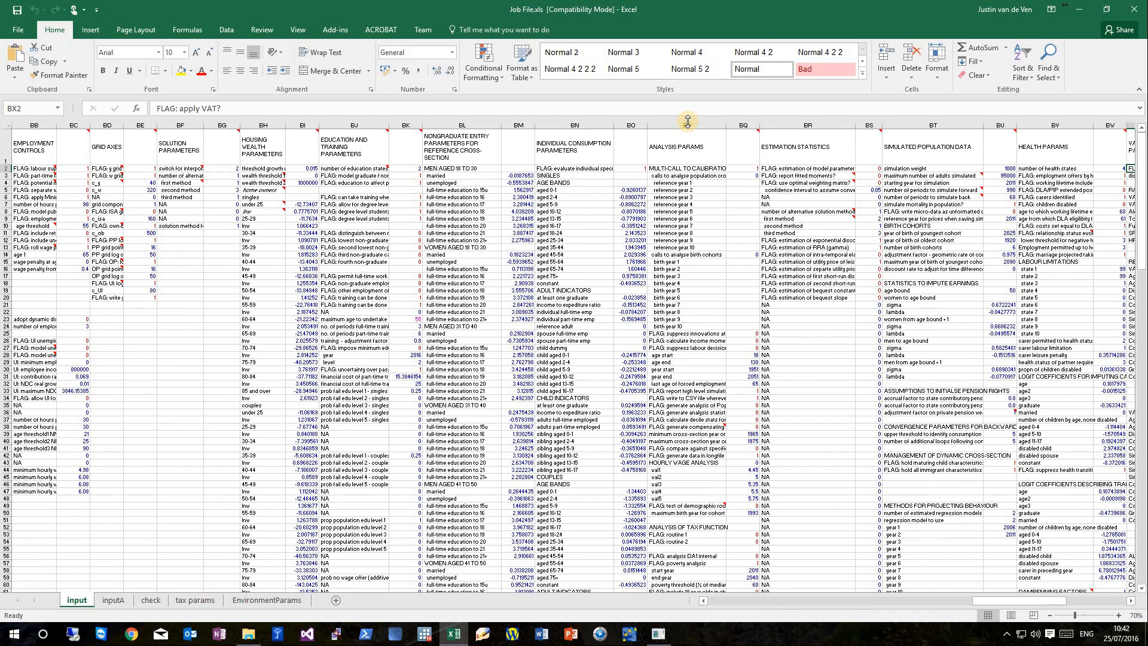
drag(688, 121, 730, 122)
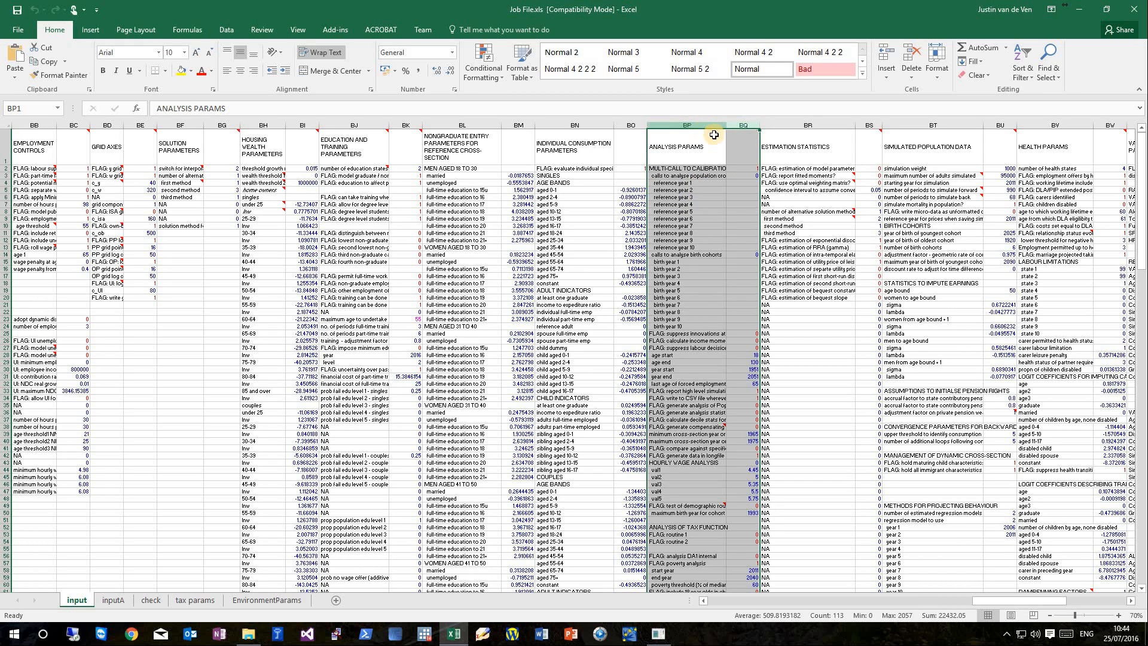
click(742, 126)
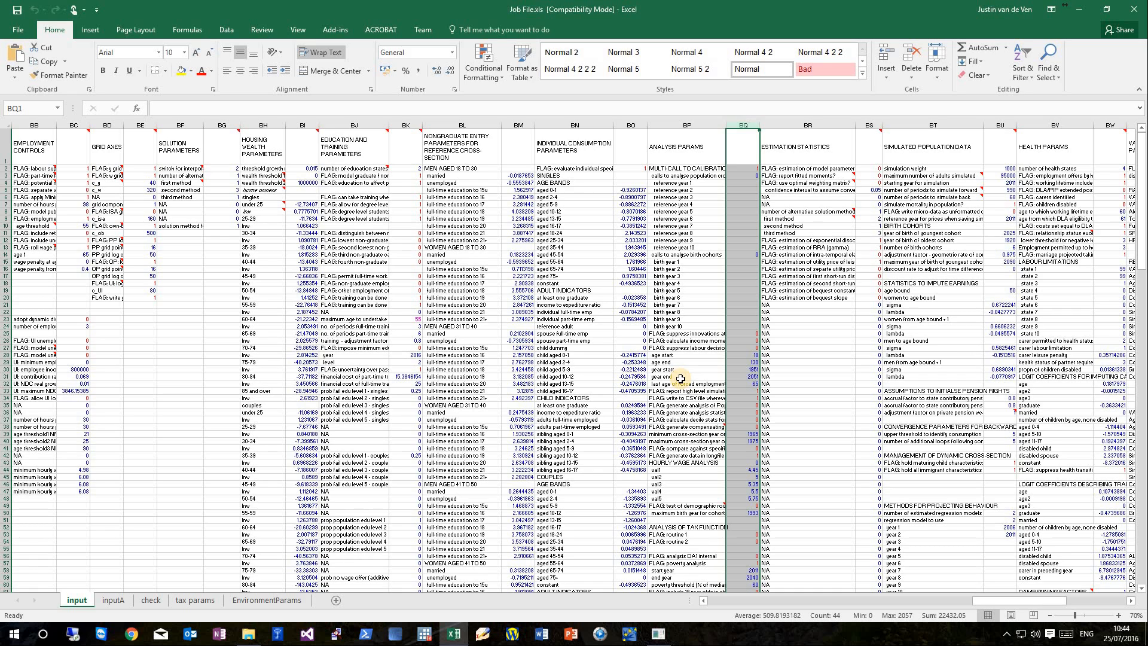
key(ctrl+Page_Down)
key(ctrl+Page_Down)
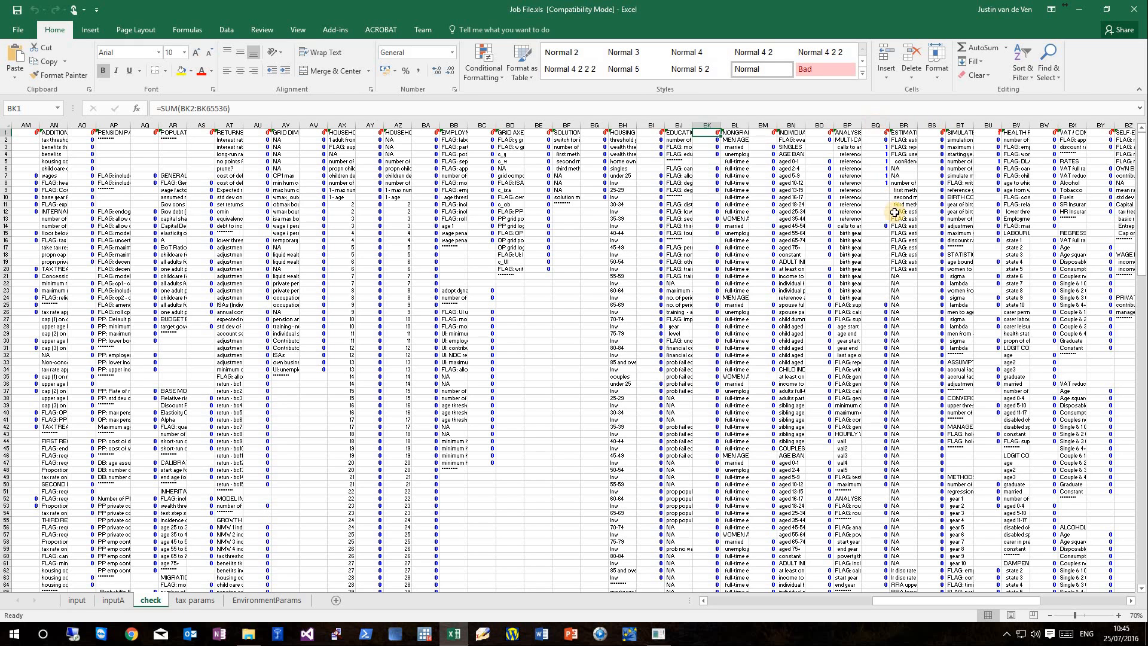
Examine the analysis parameters flagged in BQ3:BQ8 of the check sheet and the same range on the inputA sheet.
click(882, 146)
shift+click(886, 182)
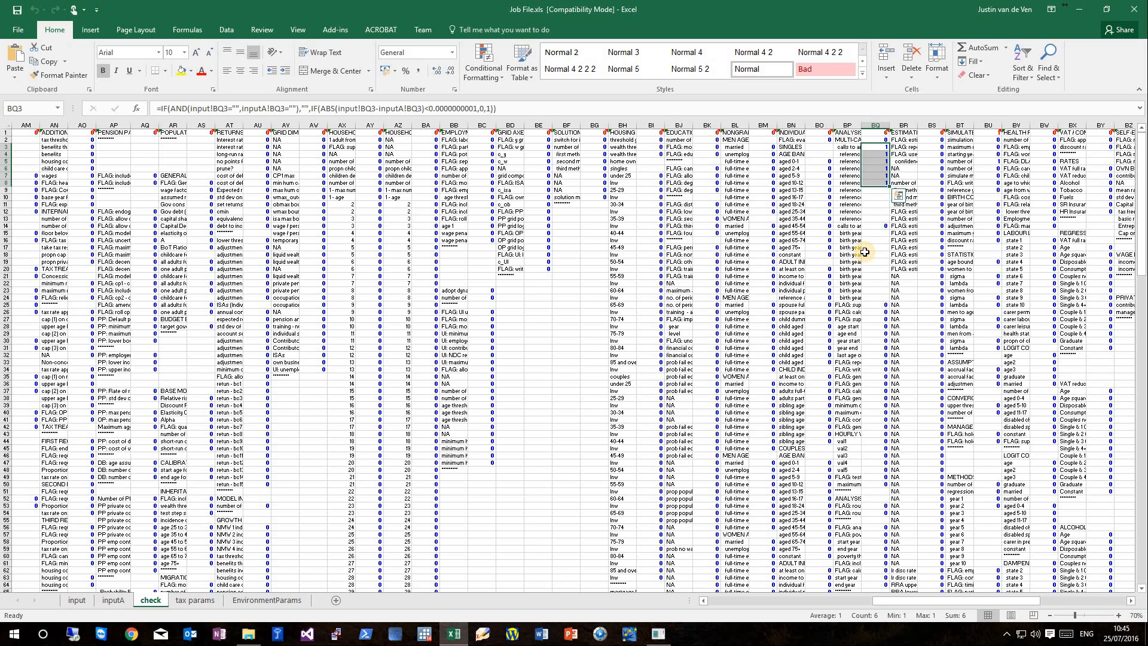
key(ctrl+Page_Up)
key(Up)
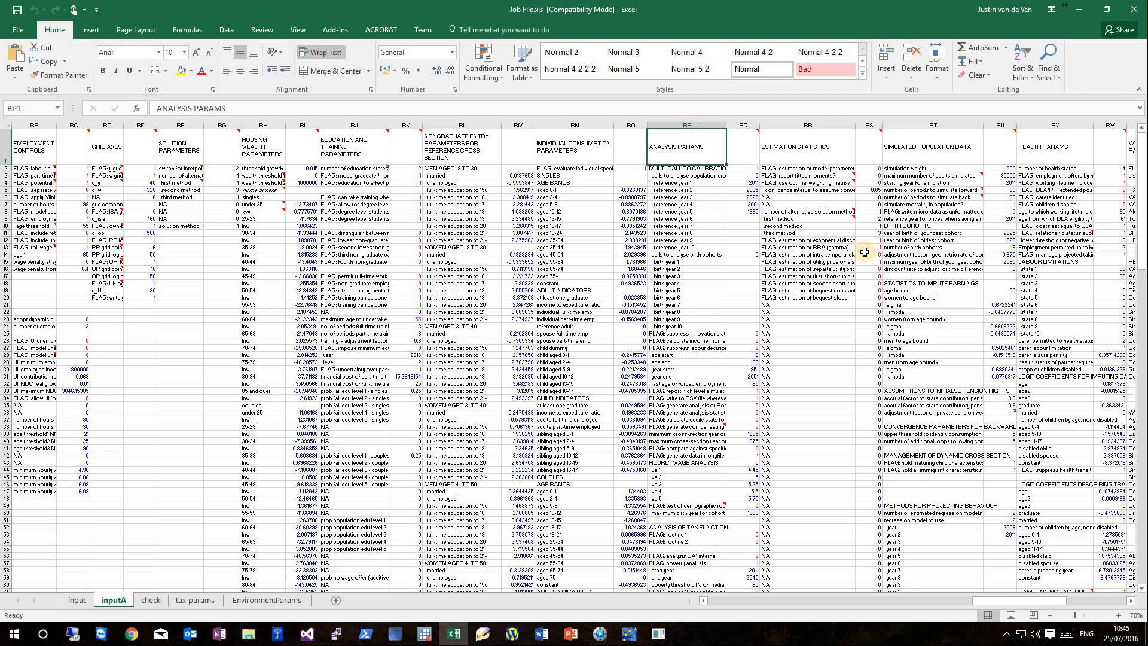
key(Down)
key(Down)
key(Right)
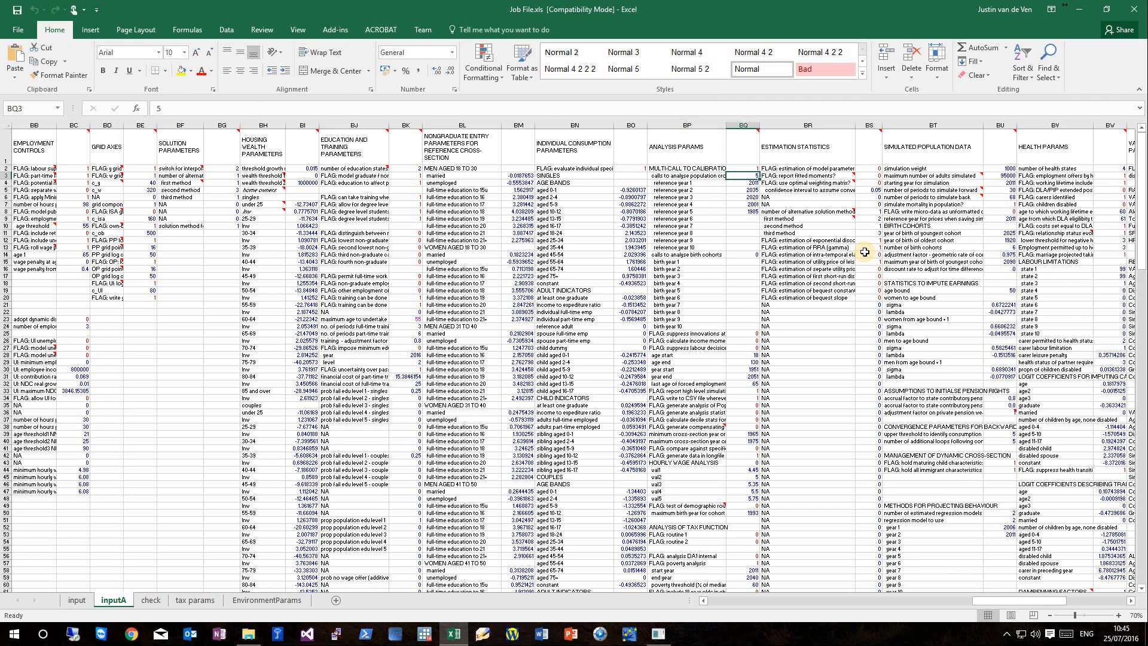
key(shift+Down)
key(shift+Down)
key(shift+Down)
key(shift+Down)
key(shift+Down)
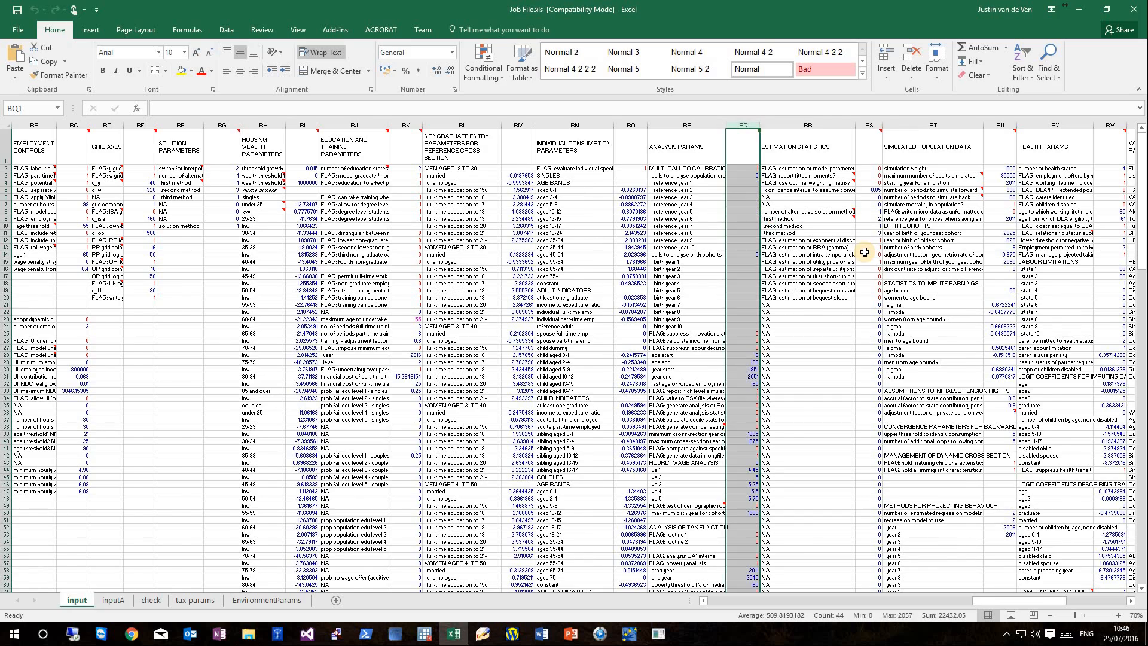
Locate the simulated population parameter flagged in BU5 of the check sheet.
key(ctrl+Page_Down)
key(ctrl+Home)
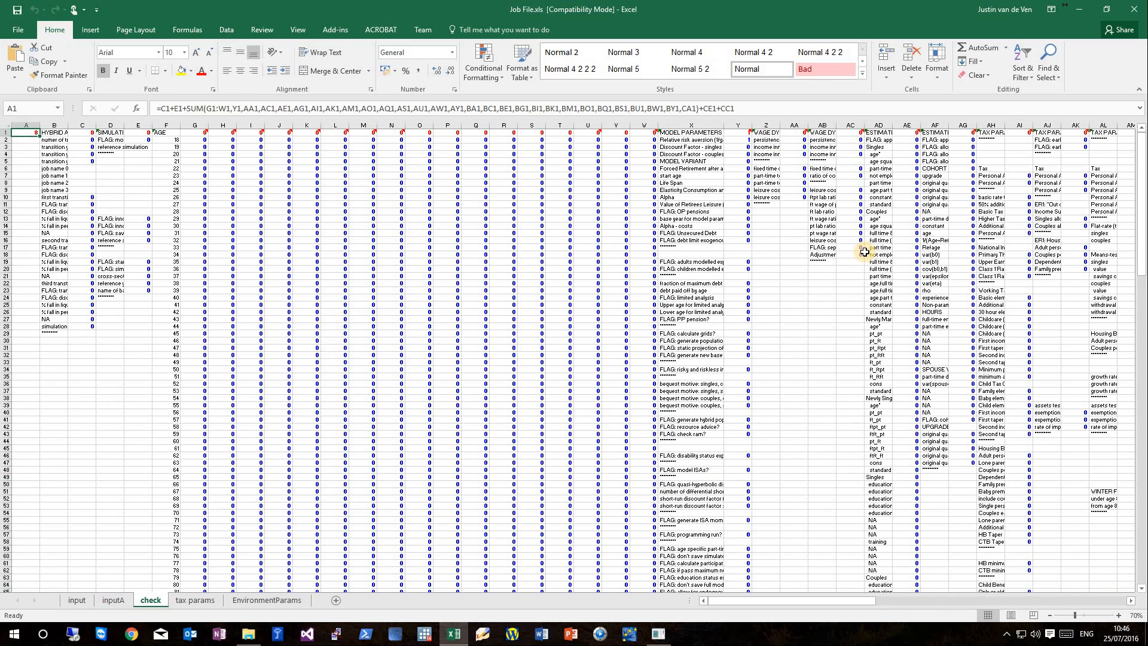
key(alt+Page_Down)
key(alt+Page_Down)
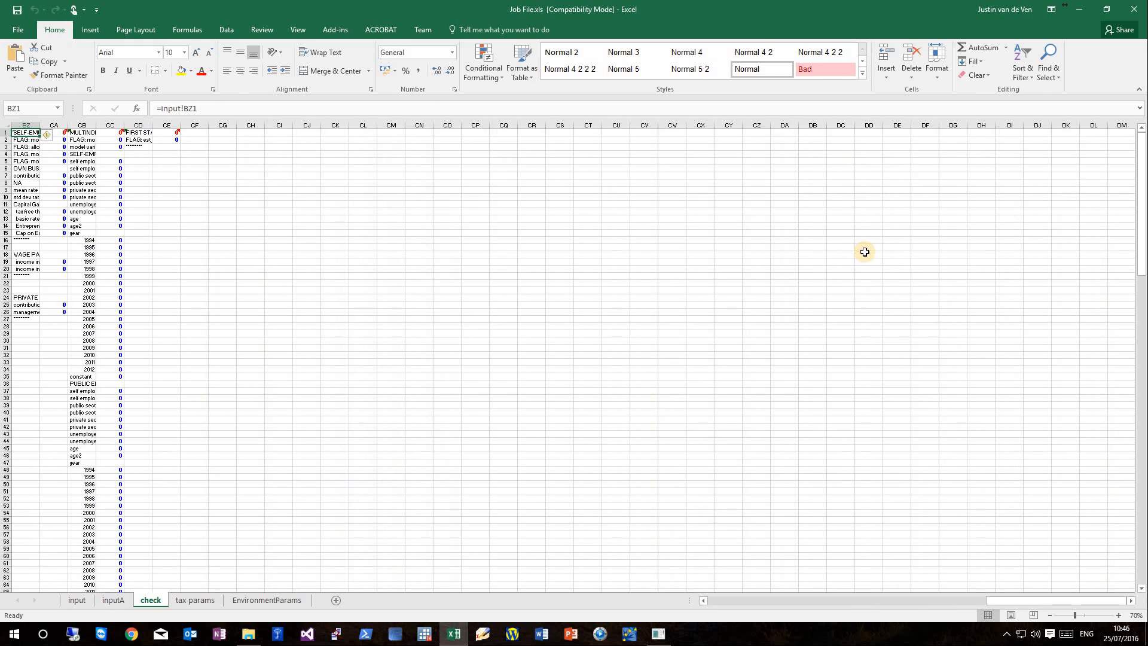
key(alt+Page_Up)
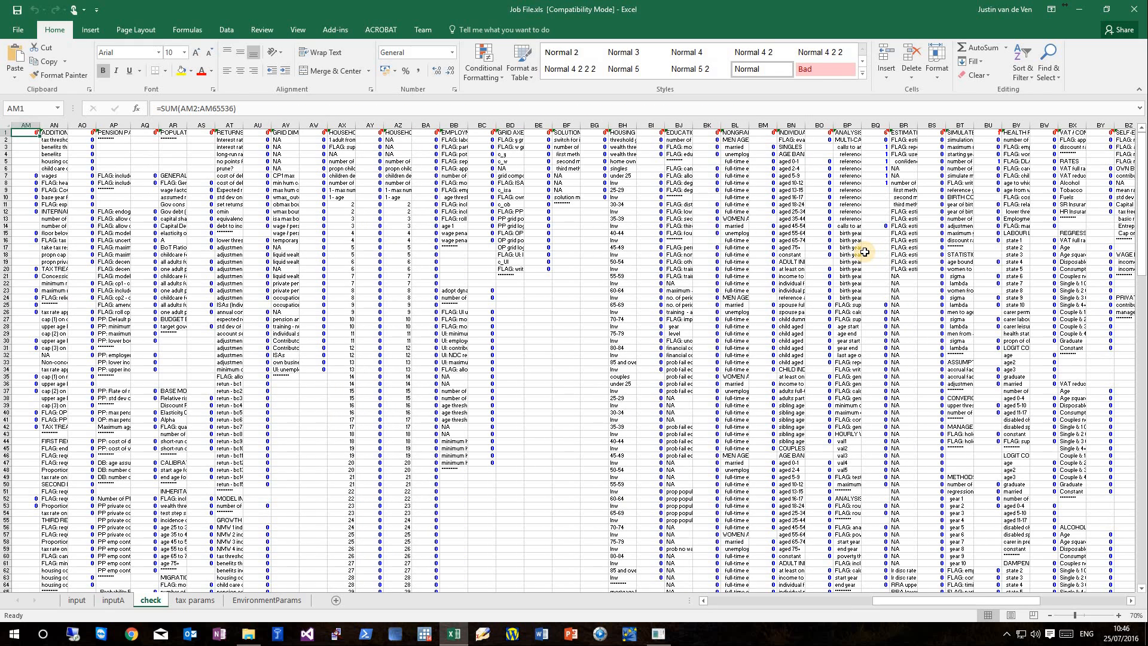
click(876, 146)
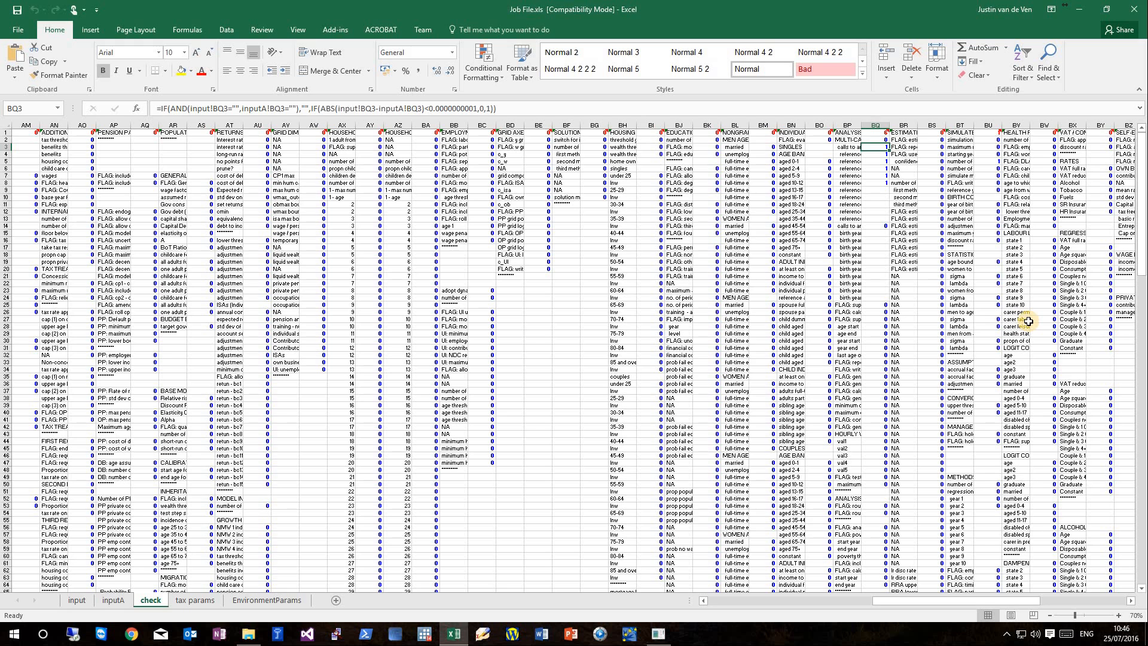
key(Right)
key(Right)
key(Right)
key(Right)
key(Down)
key(Down)
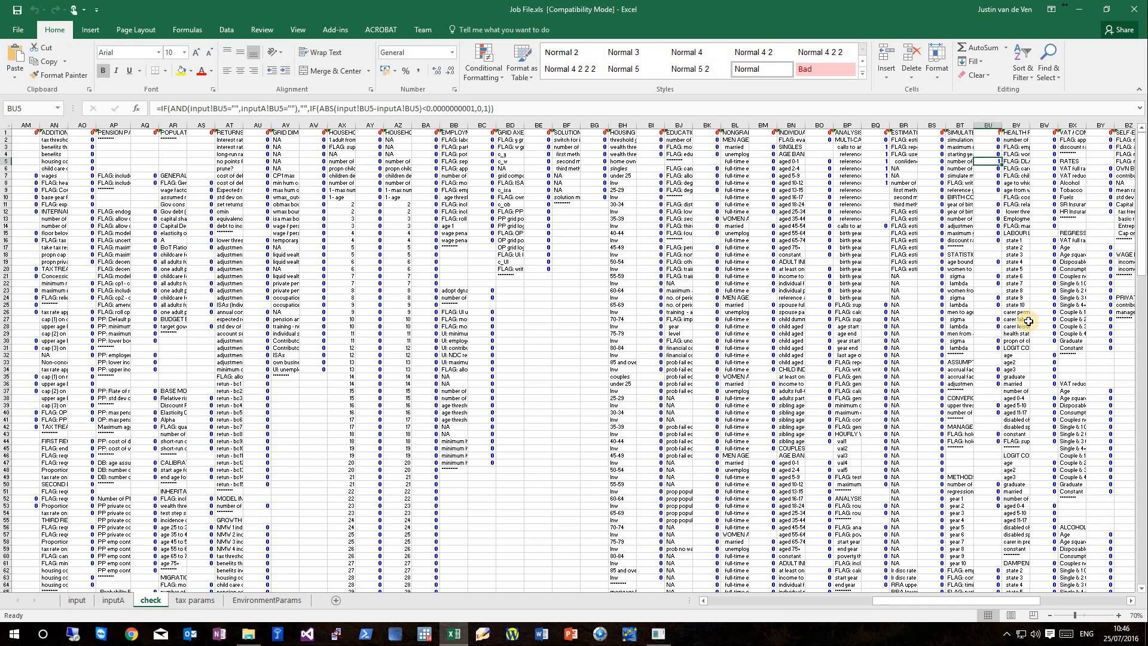
Examine the number of periods to simulate forward and its neighbouring population parameters in column BU of the inputA sheet.
key(ctrl+Page_Up)
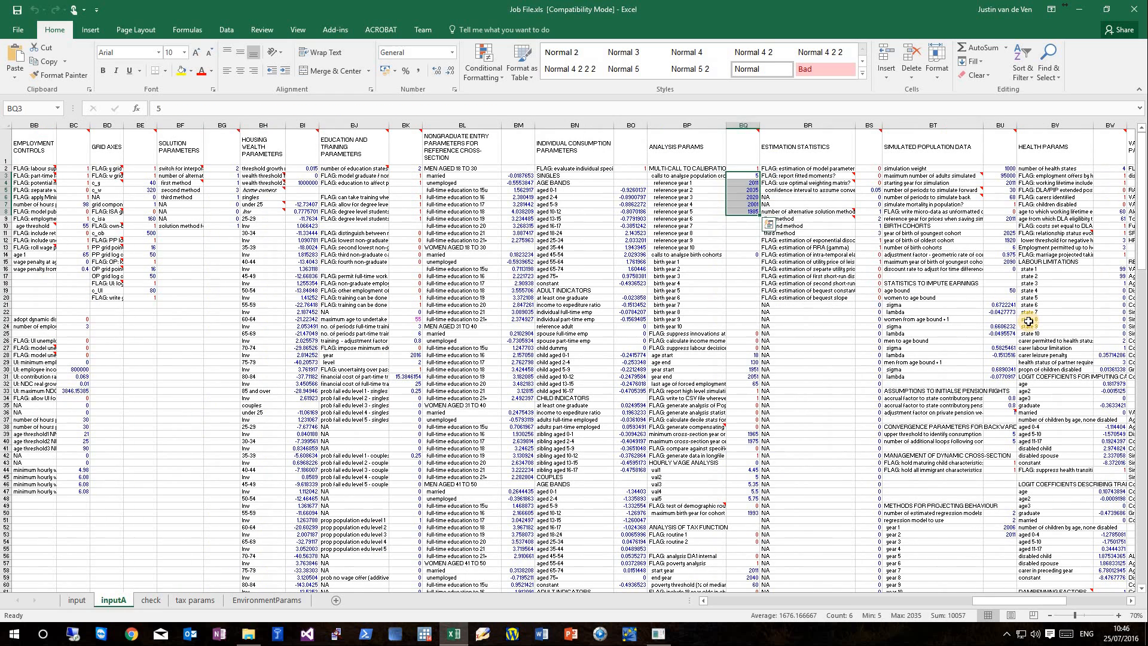
key(Right)
key(Right)
key(Right)
key(Right)
key(Down)
key(Down)
key(Down)
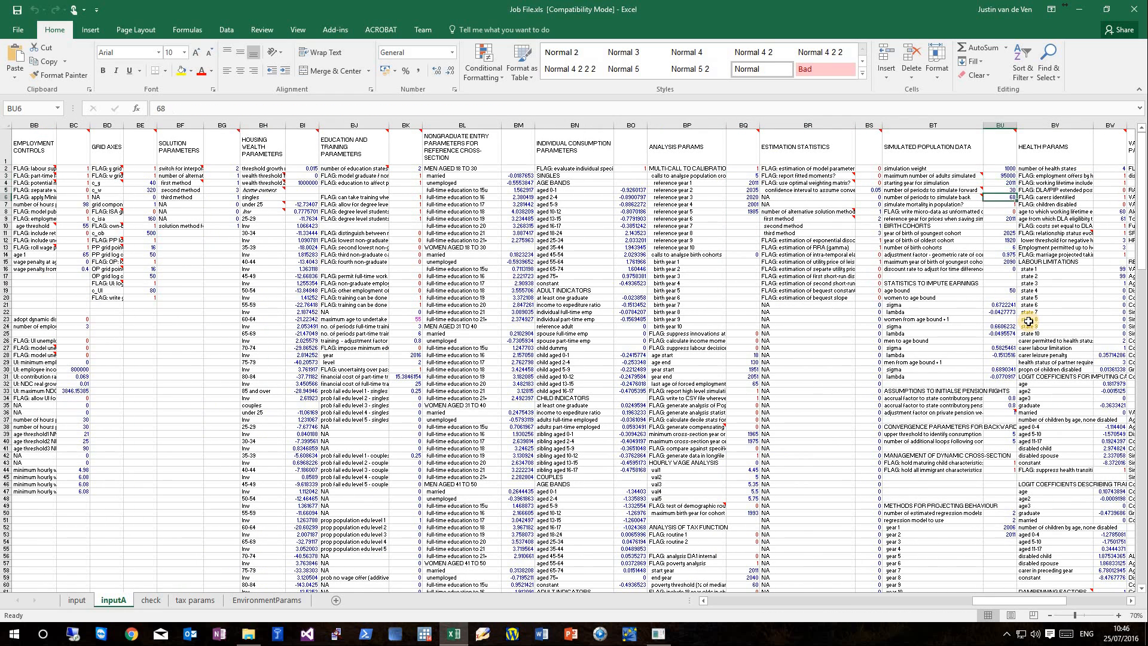
key(Down)
key(Down)
key(Down)
key(Up)
key(Up)
key(Up)
key(Up)
Look up the number of periods to simulate forward in row 5 of columns BT:BU on the input sheet.
key(ctrl+Page_Up)
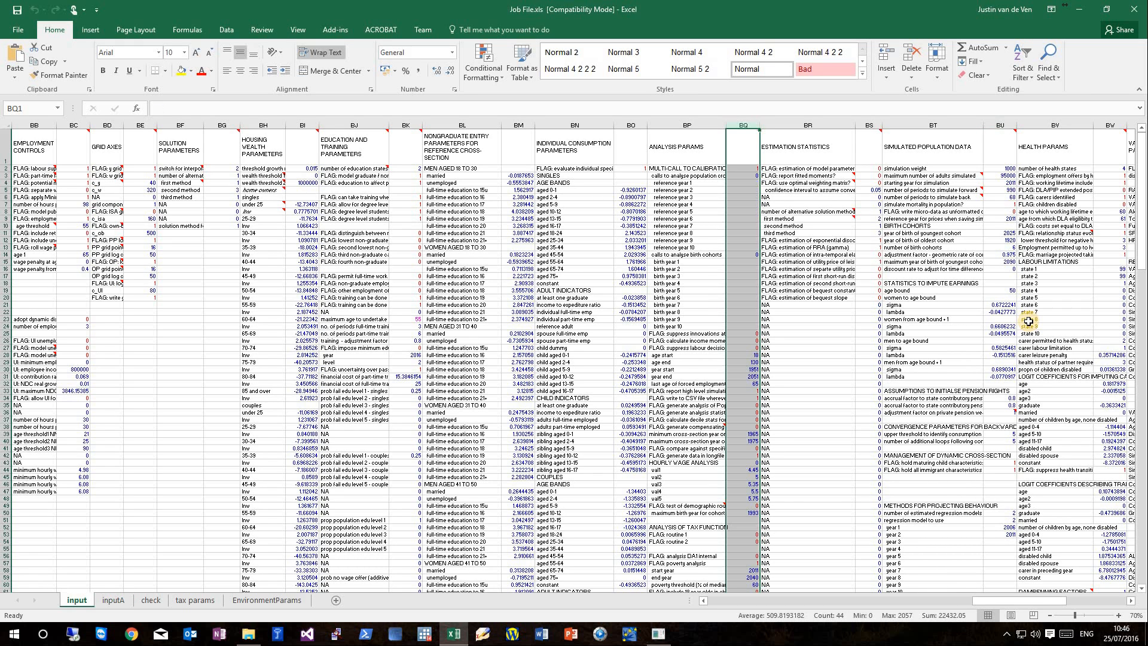
key(Right)
key(Right)
key(Right)
key(Right)
key(Down)
key(Down)
key(Down)
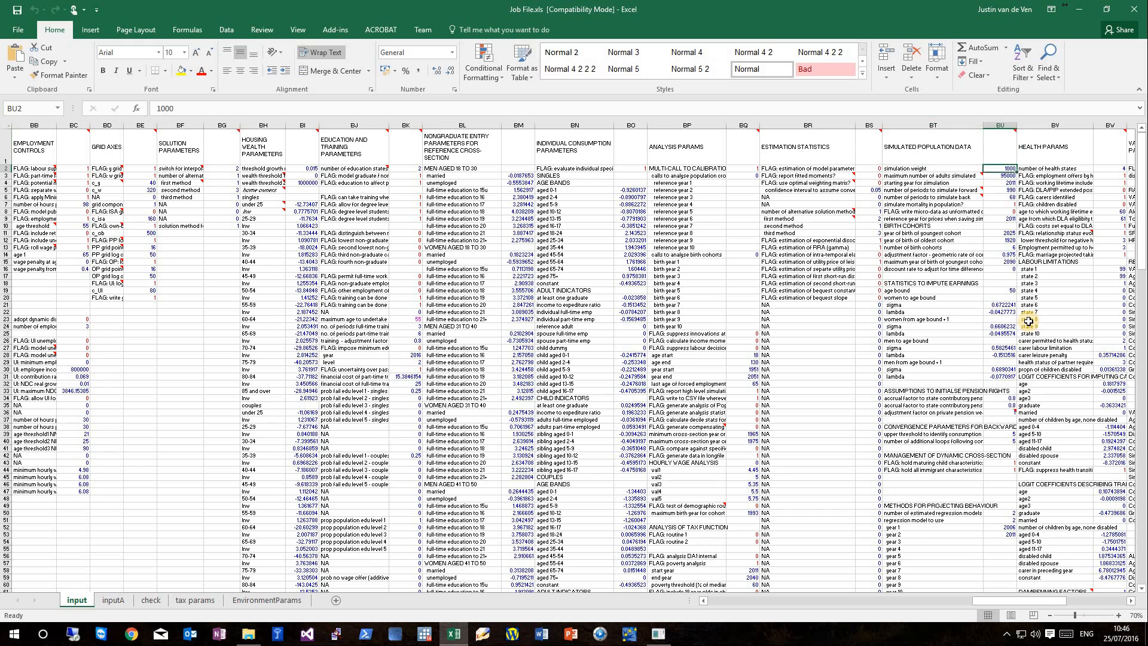
key(Down)
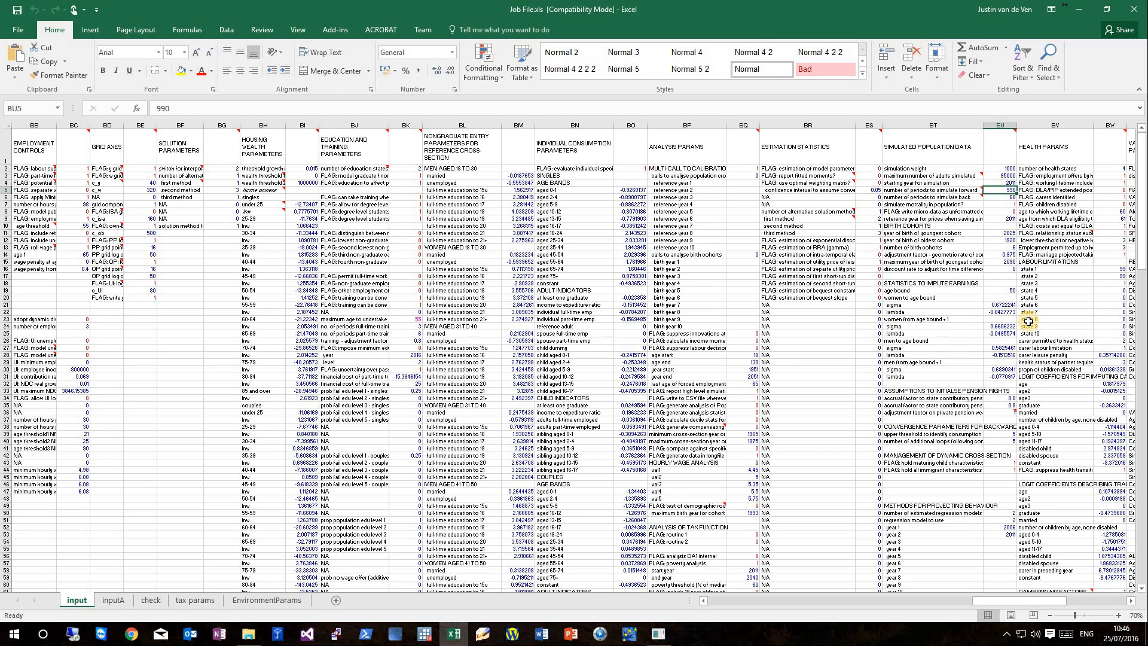
key(Left)
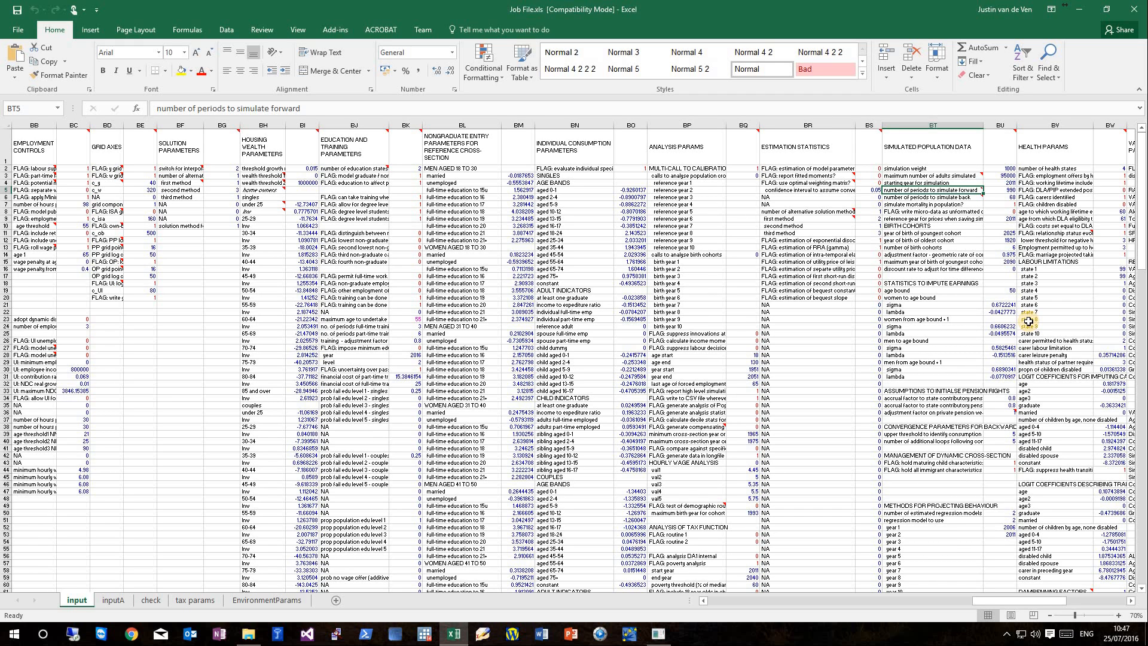
Compare the number of periods to simulate forward between the inputA and input sheets.
key(ctrl+Page_Down)
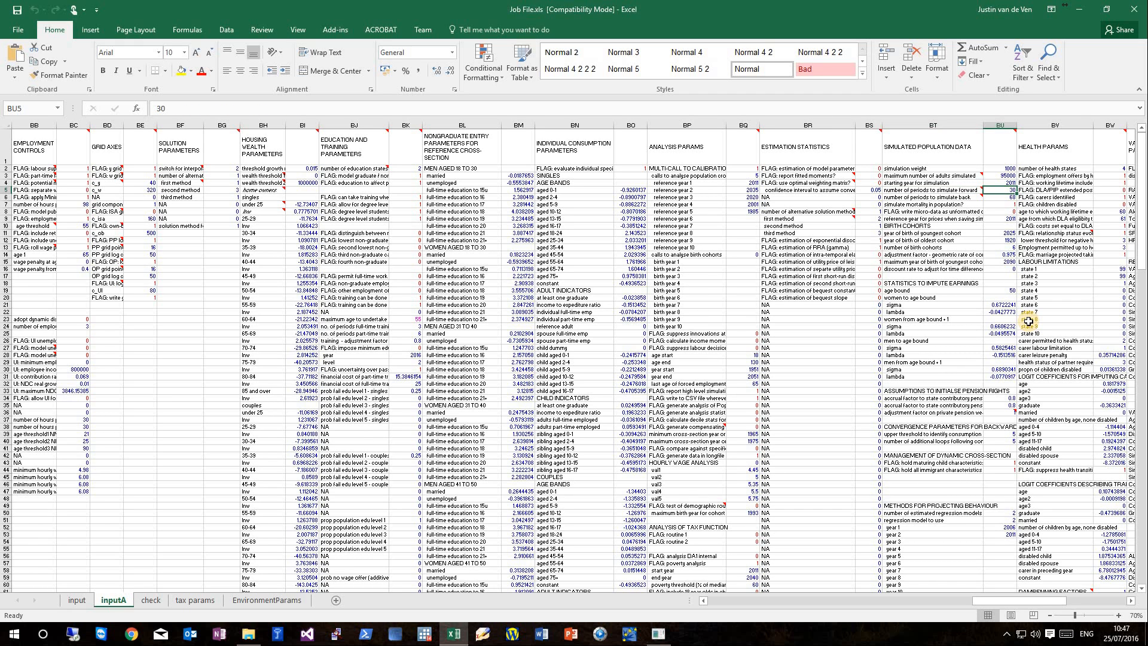
key(ctrl+Page_Up)
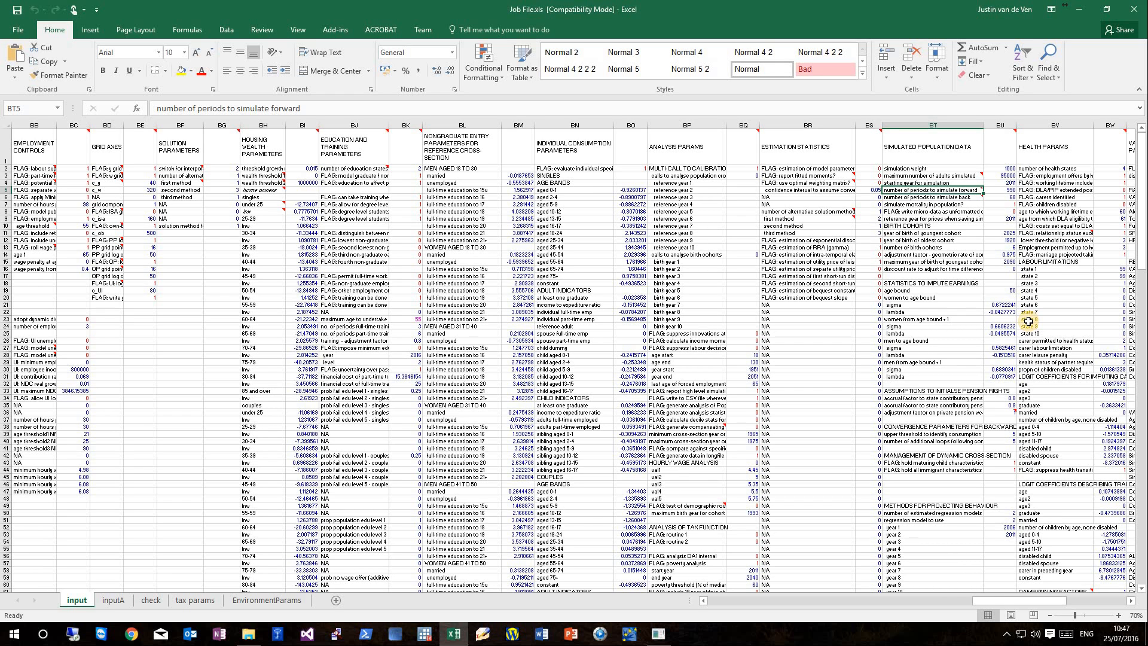
key(ctrl+Page_Down)
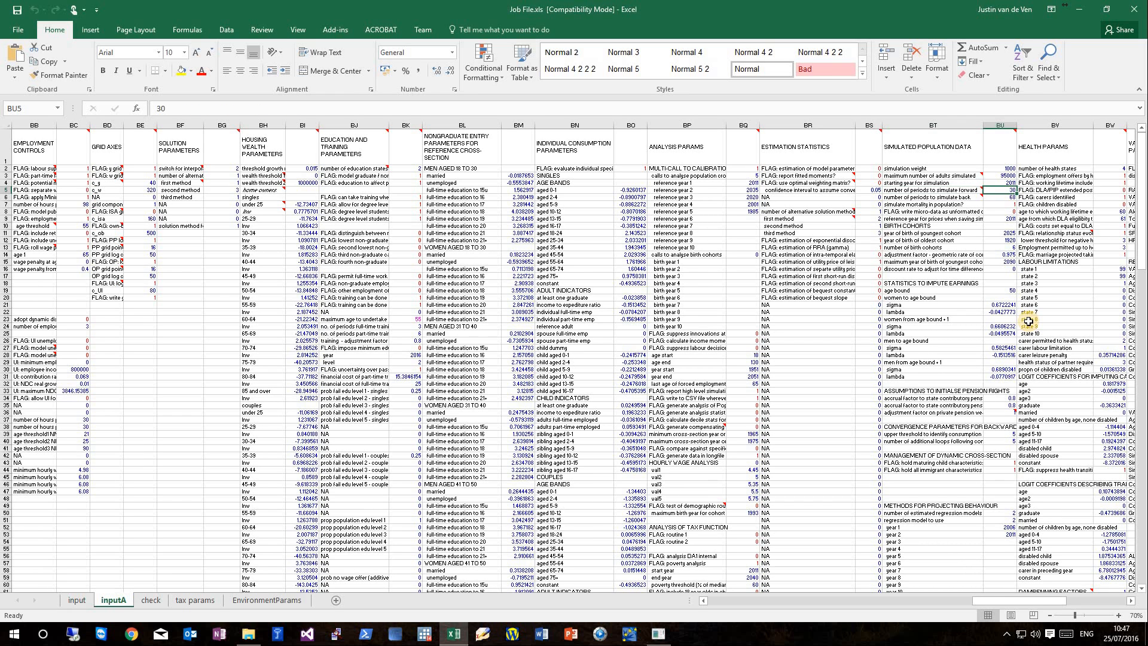
Return the inputA and input sheets to cell A1 and save the Job File.xls workbook.
key(ctrl+Home)
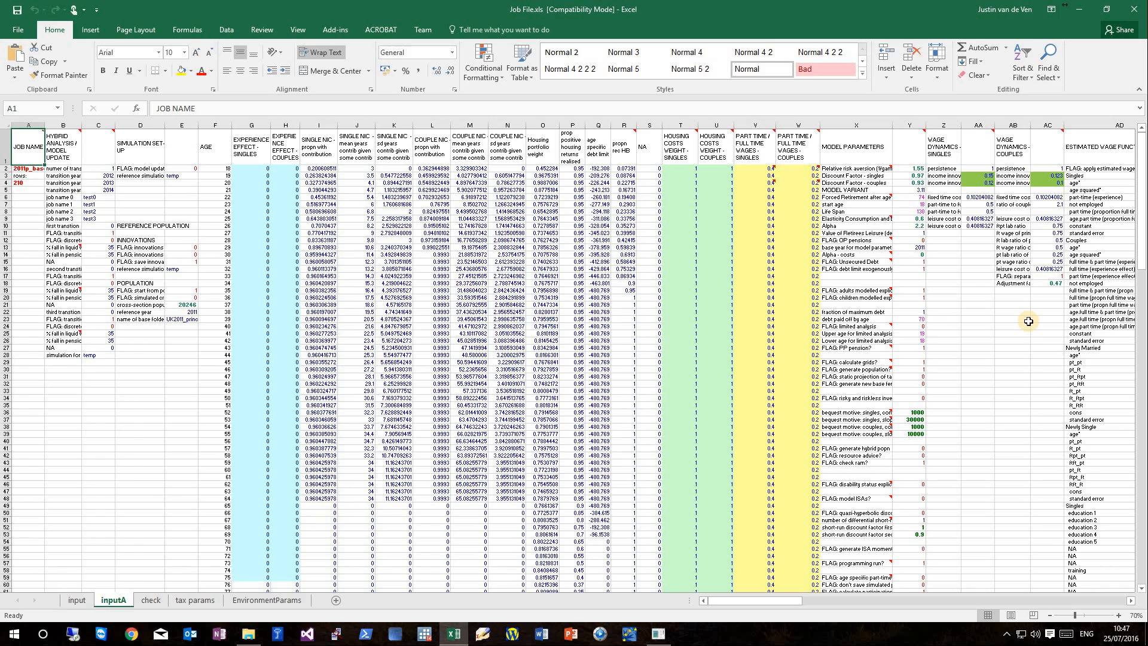
key(ctrl+Page_Up)
key(ctrl+Home)
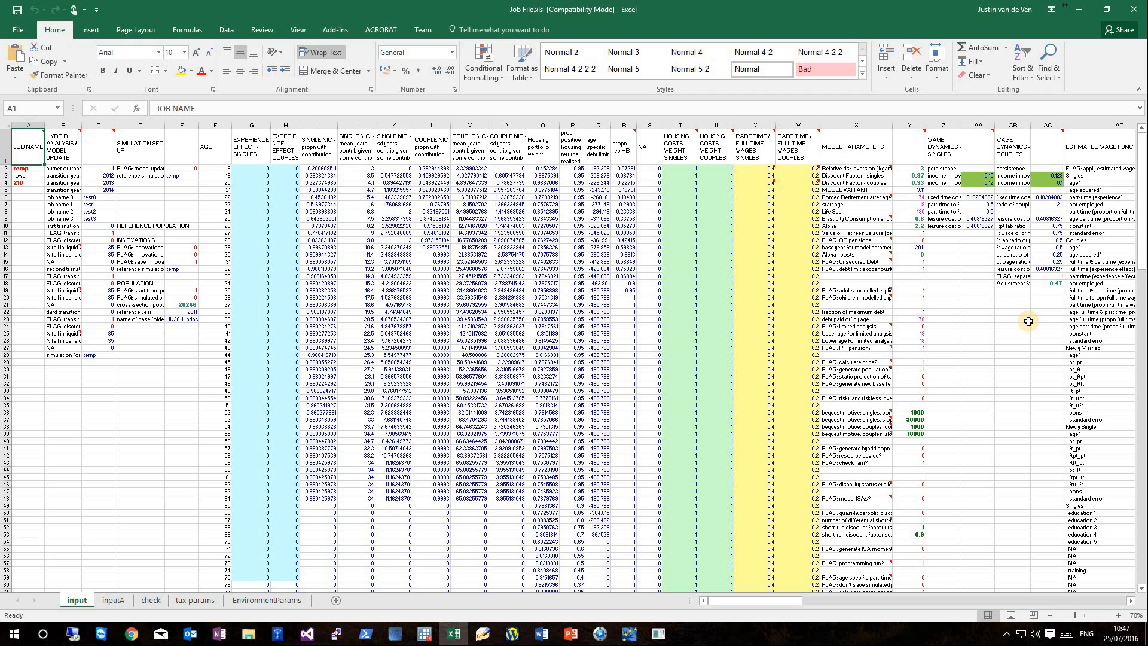
key(ctrl+s)
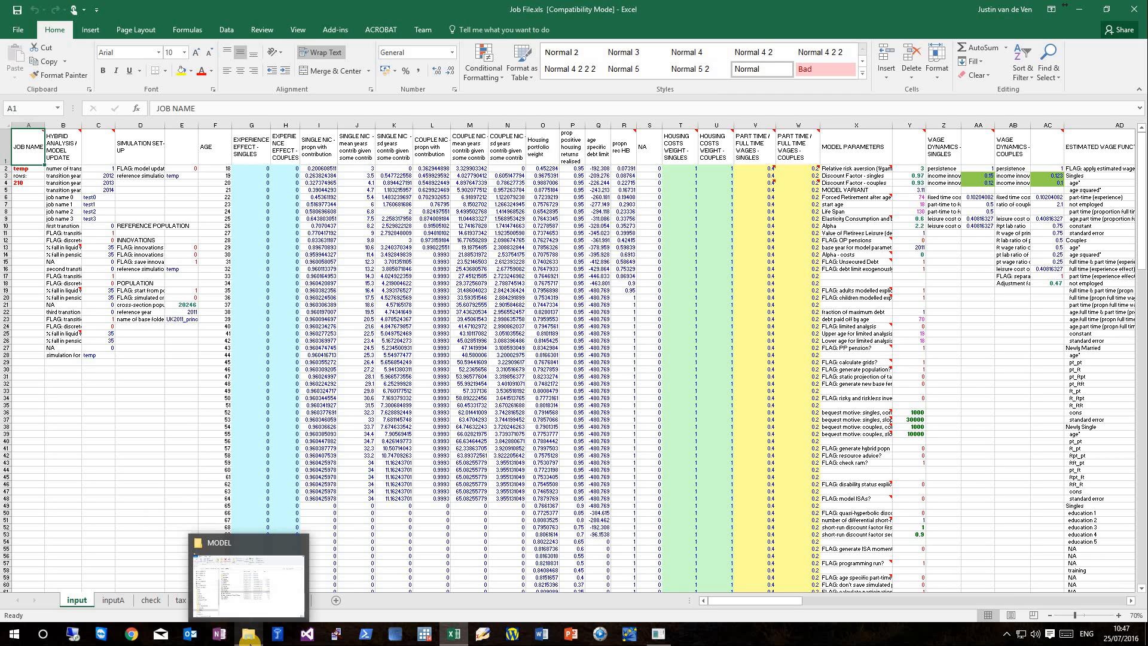
Switch to the MODEL folder in File Explorer and run SIDD.exe.
click(248, 635)
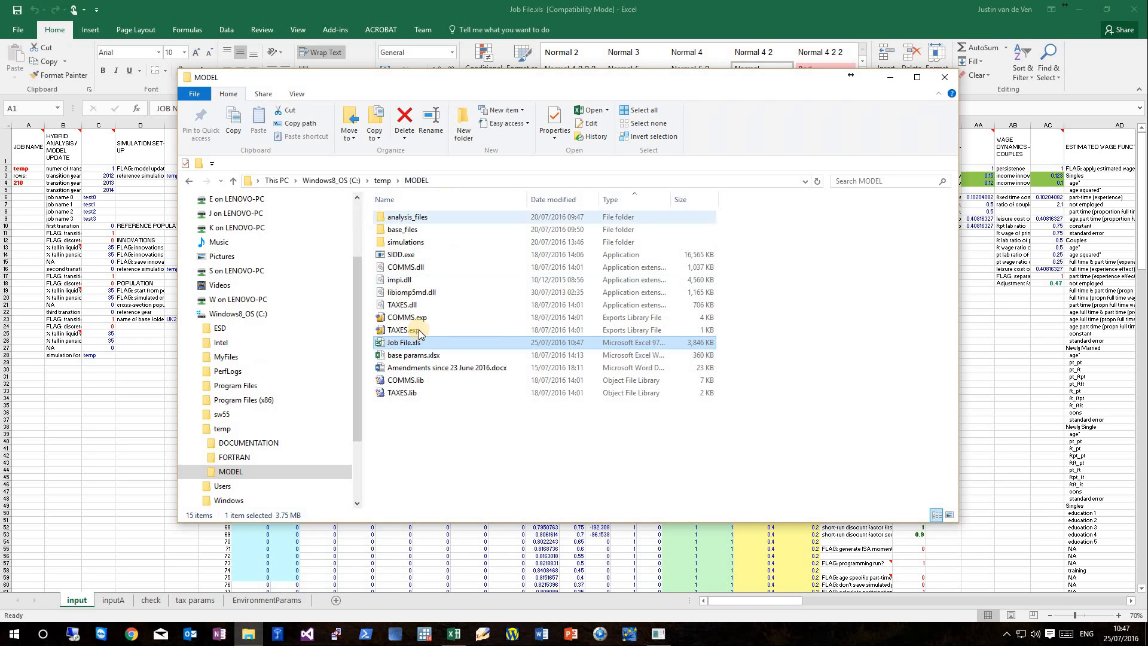
click(392, 255)
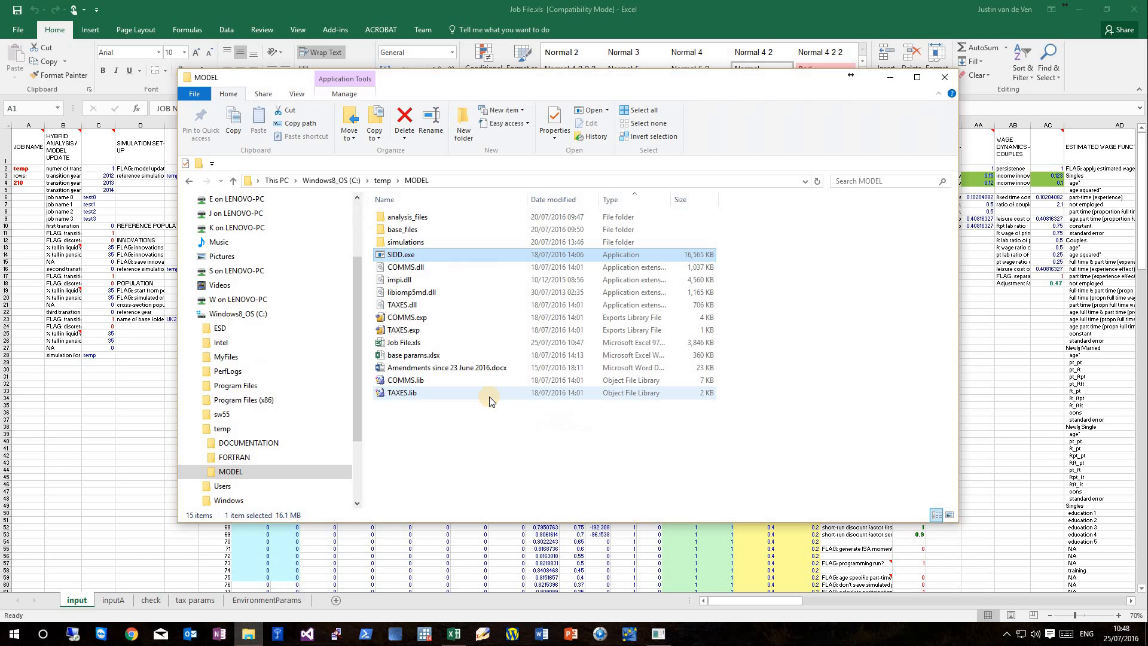
double_click(393, 255)
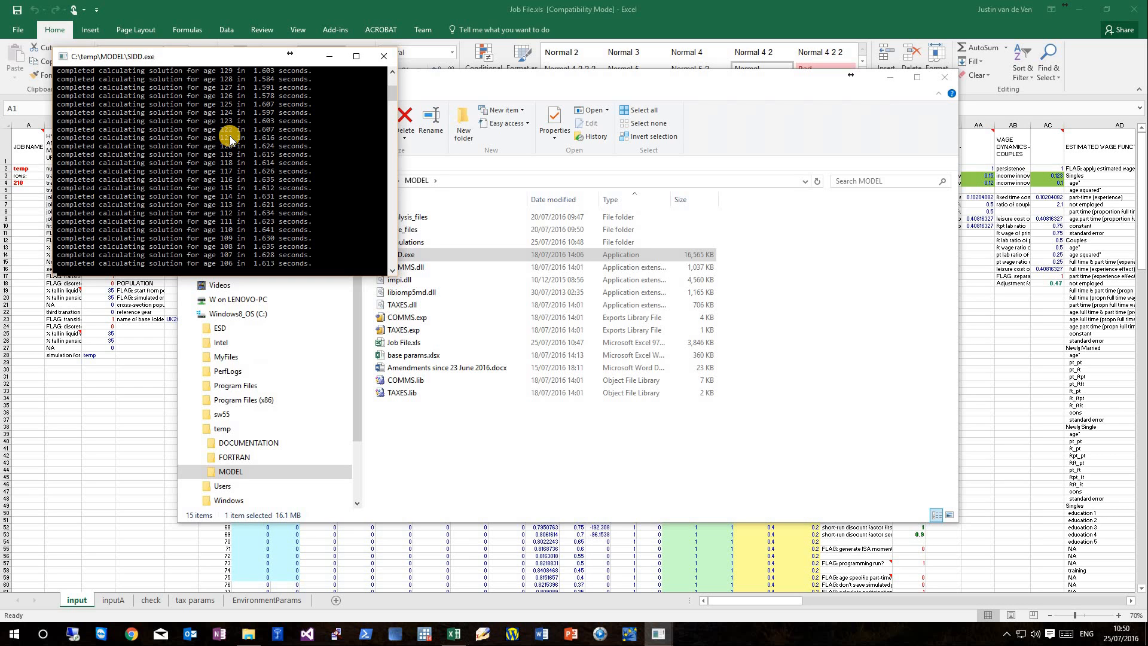
Review the SIDD.exe console output for the solutions by age, and check the start age in Y7 of the input sheet.
click(393, 97)
scroll(343, 101, down, 1)
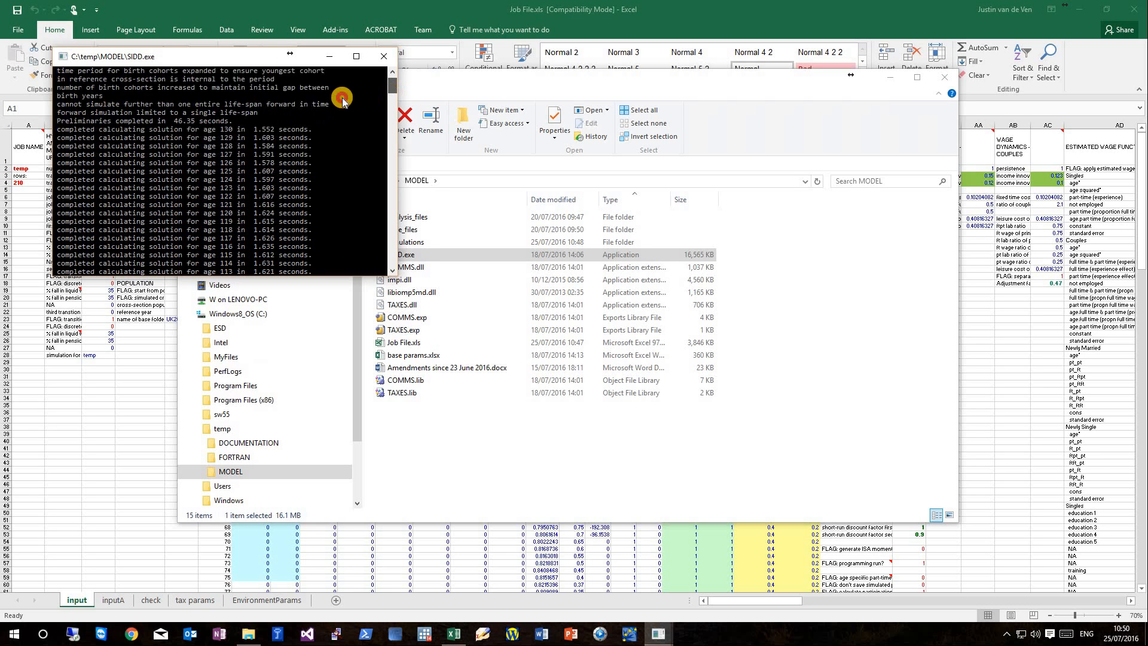
scroll(342, 101, up, 2)
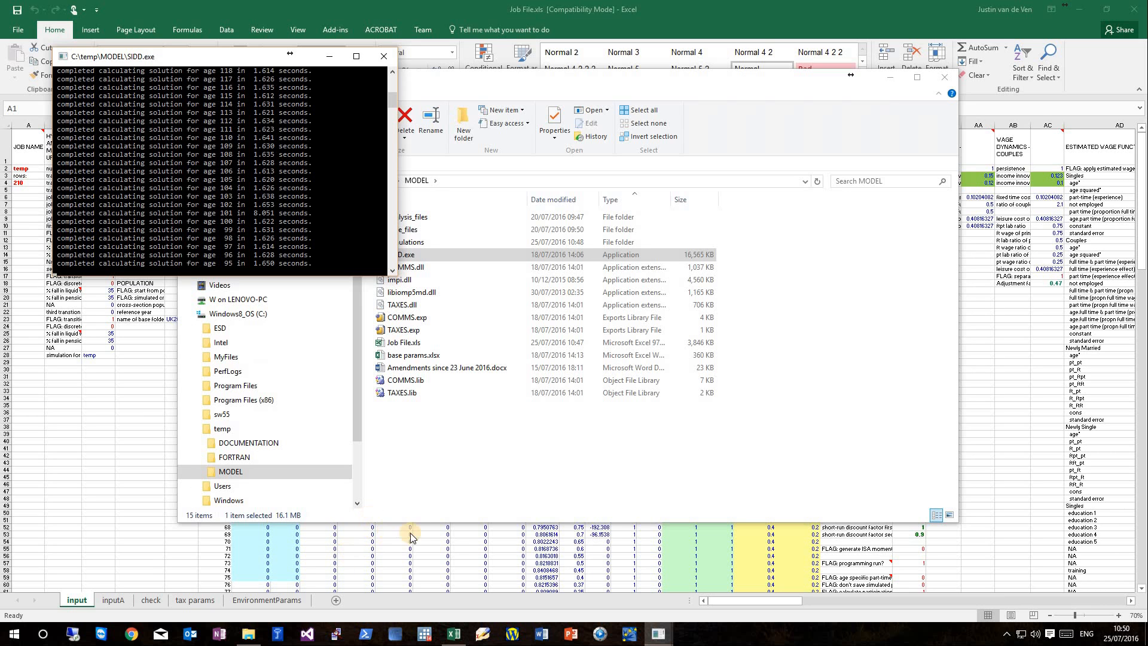
click(1017, 370)
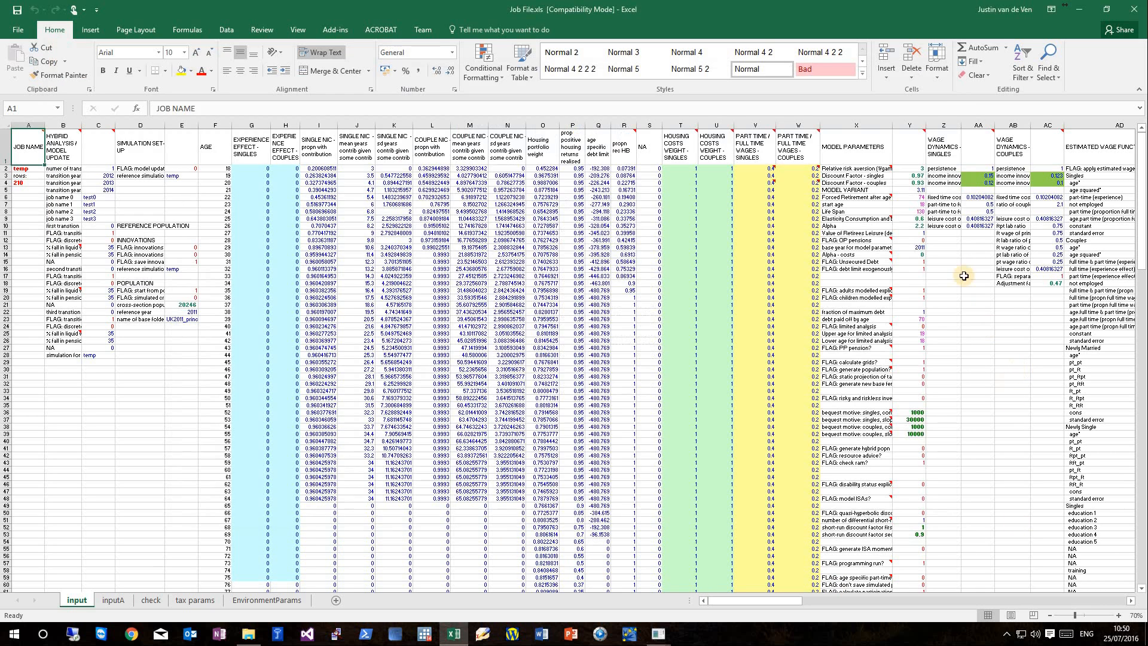
click(924, 205)
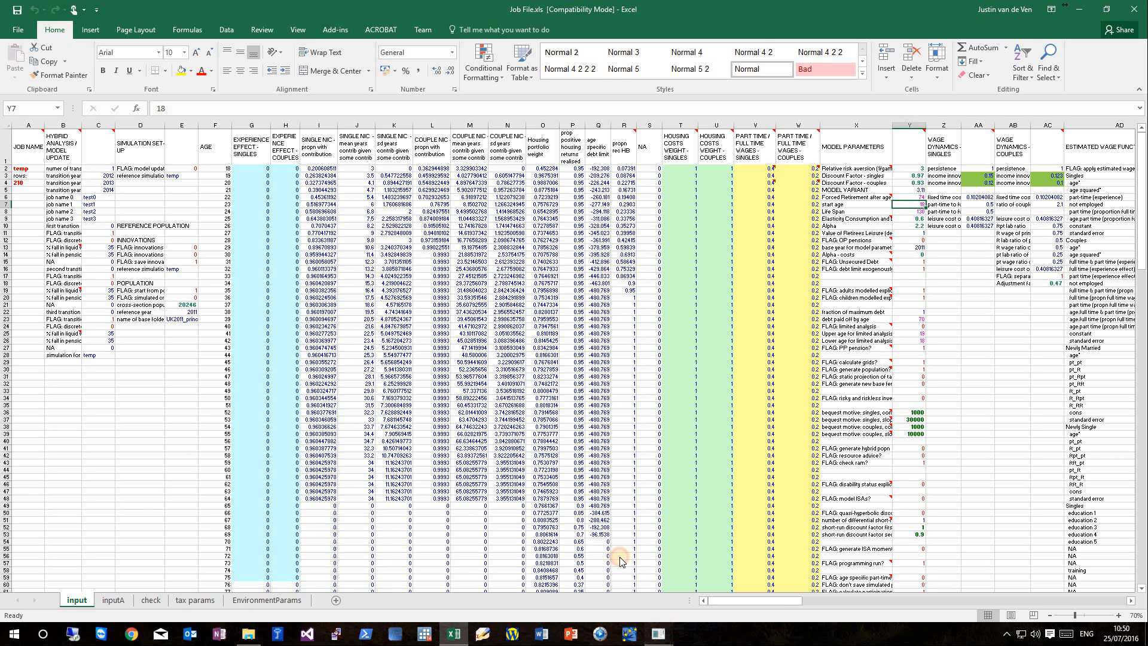
Bring the SIDD.exe console window back to the front and close it.
click(658, 634)
click(711, 568)
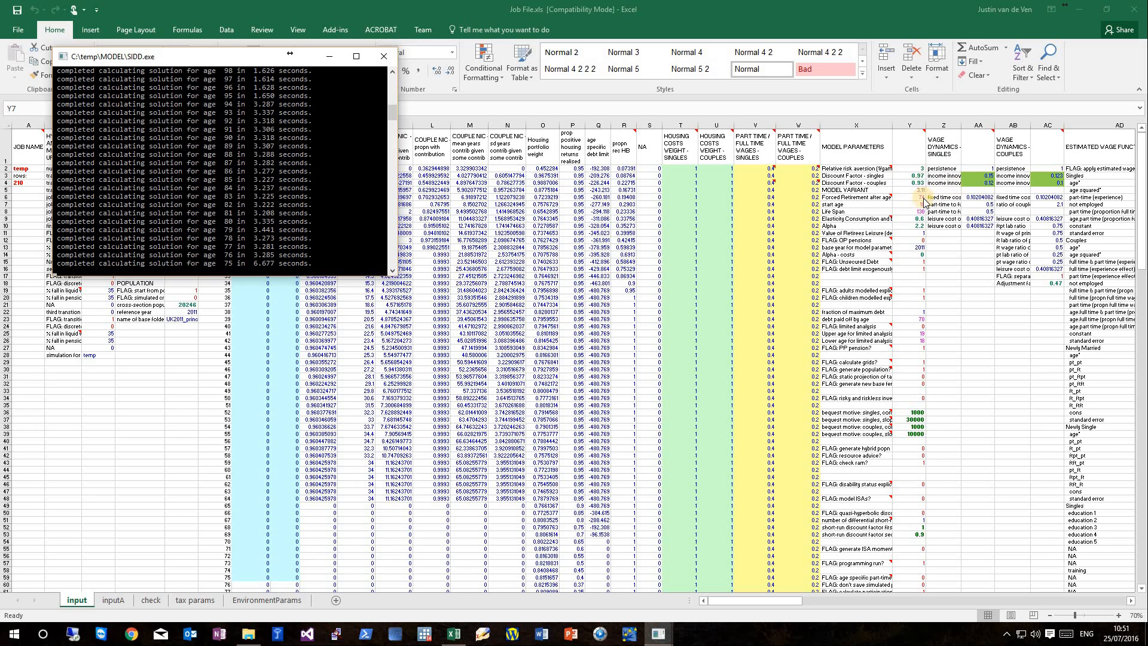
click(385, 57)
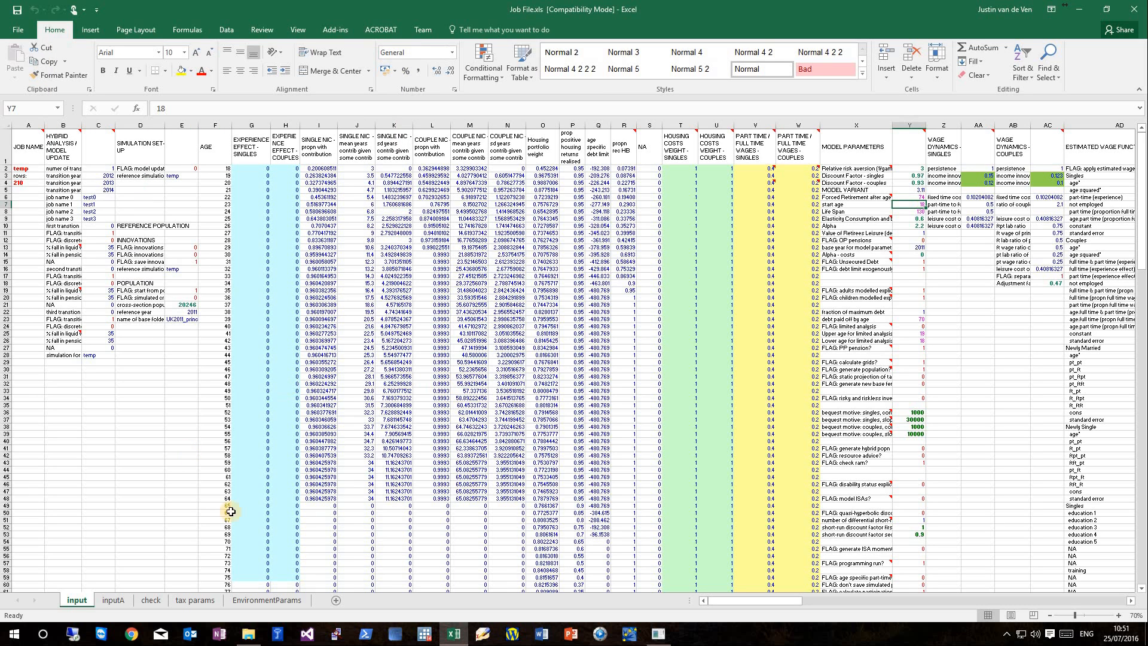
Switch to File Explorer and open the simulations folder inside MODEL, expanding its subfolders in the folder tree.
click(251, 640)
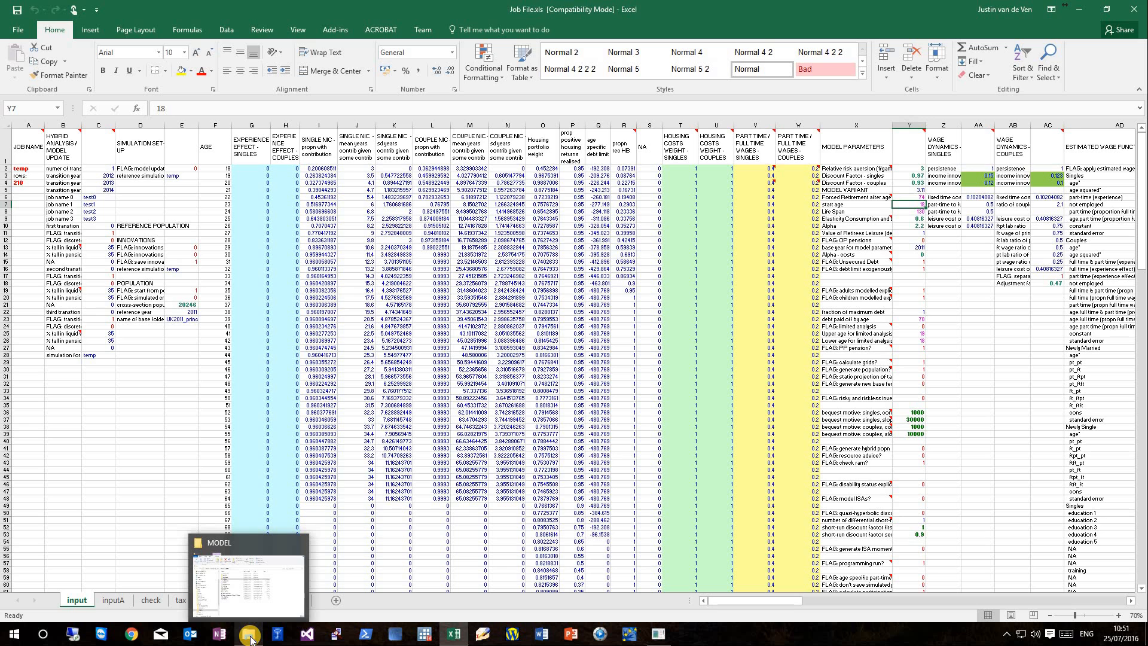
click(250, 638)
scroll(231, 457, down, 2)
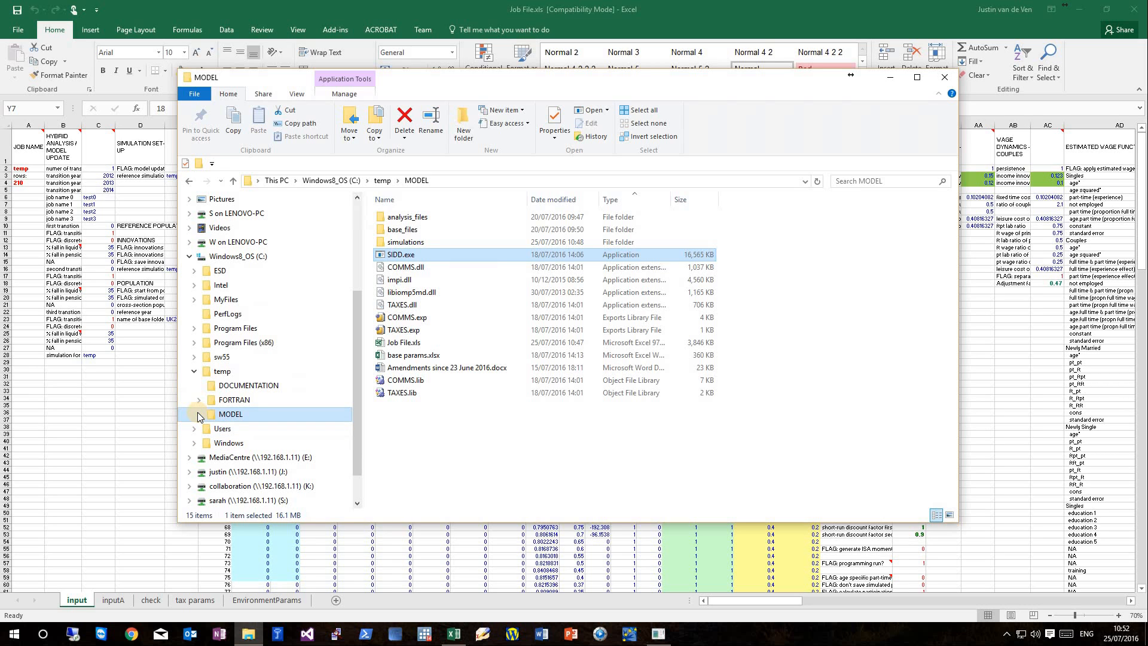
double_click(259, 417)
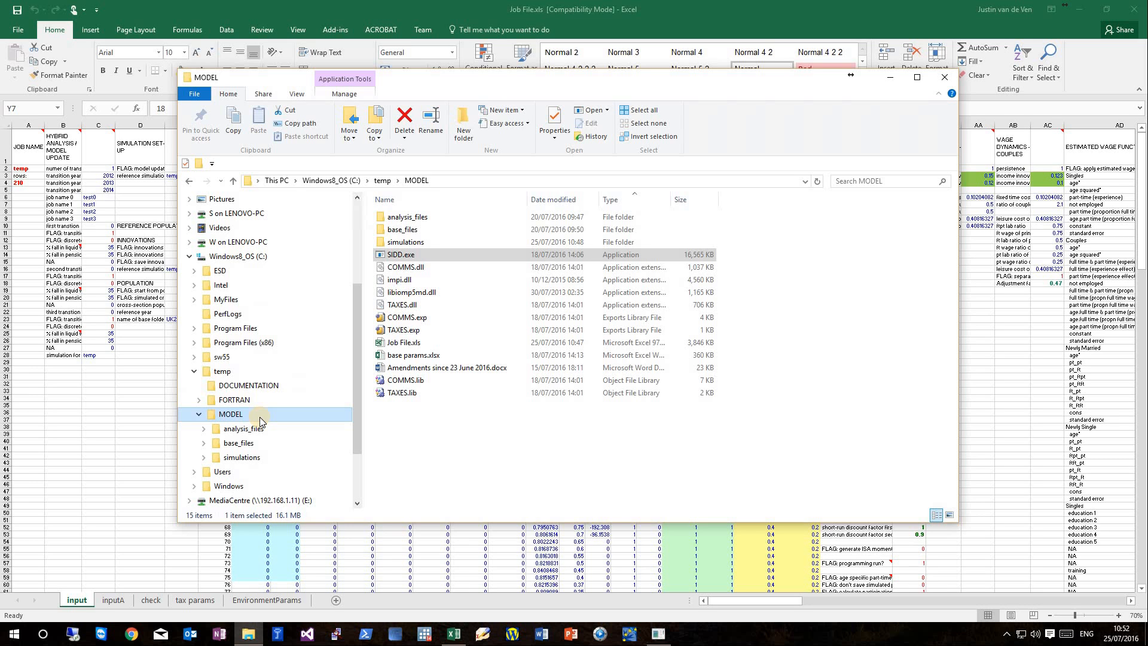
click(203, 457)
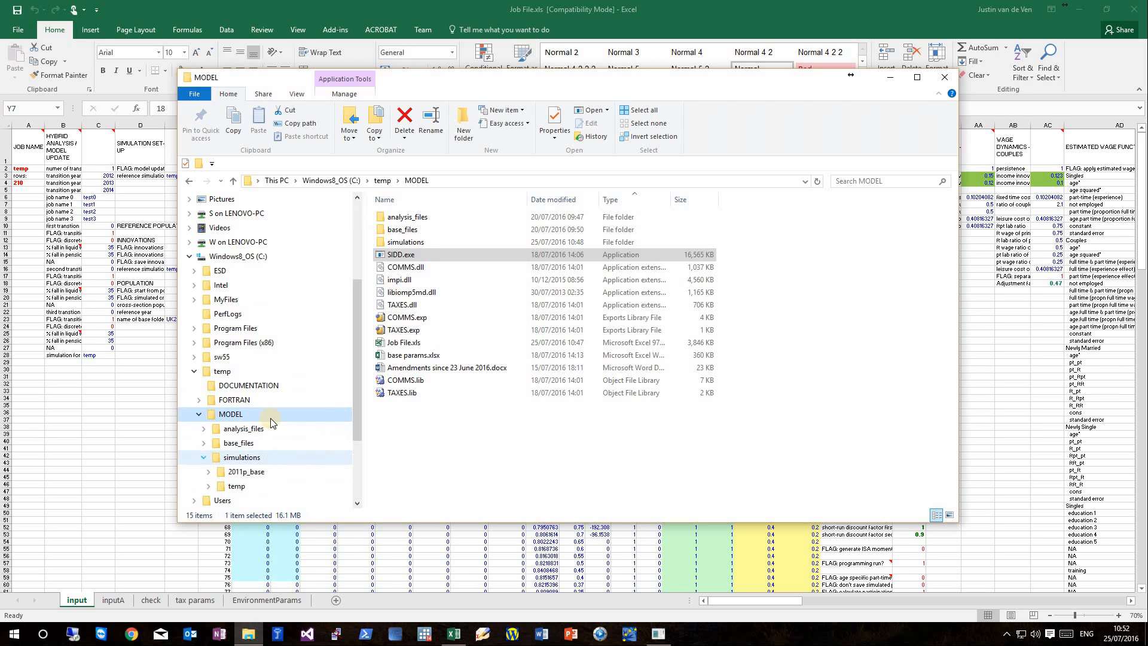
click(246, 458)
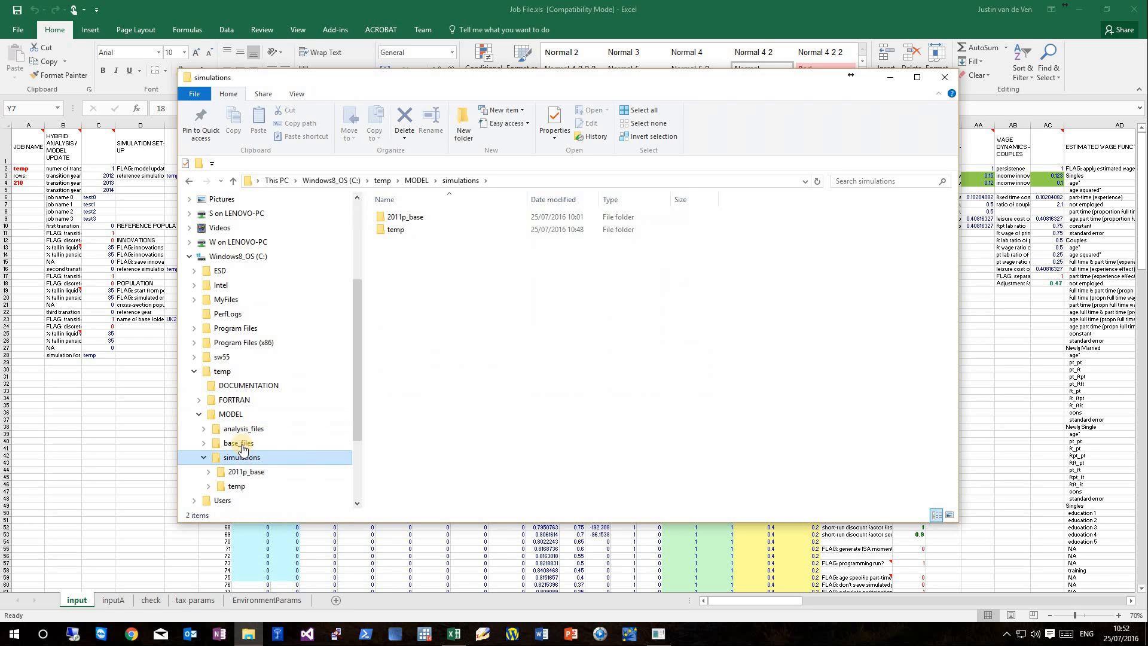
Look over the contents of the MODEL folder, return to its simulations subfolder and open the temp simulation folder.
click(228, 414)
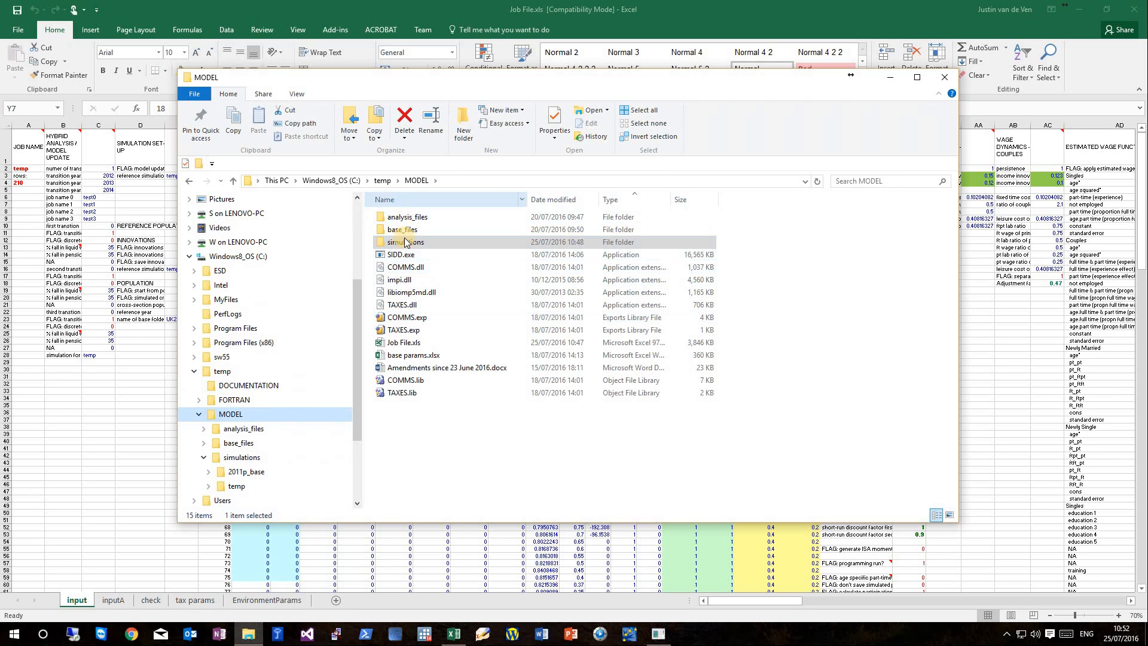
click(407, 247)
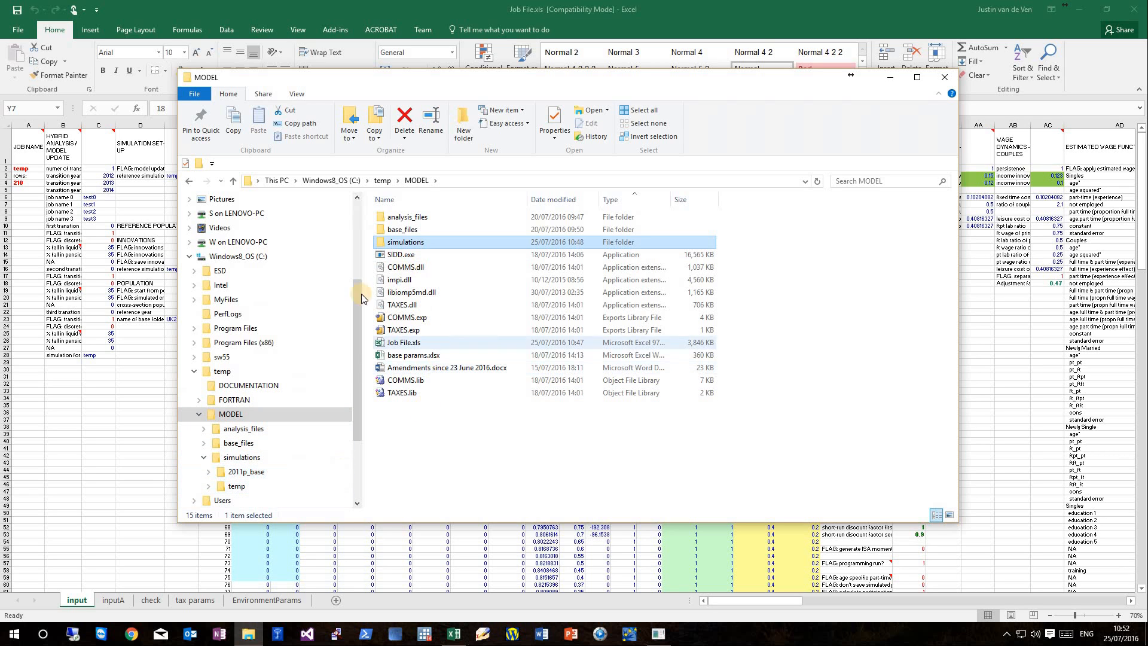
click(235, 458)
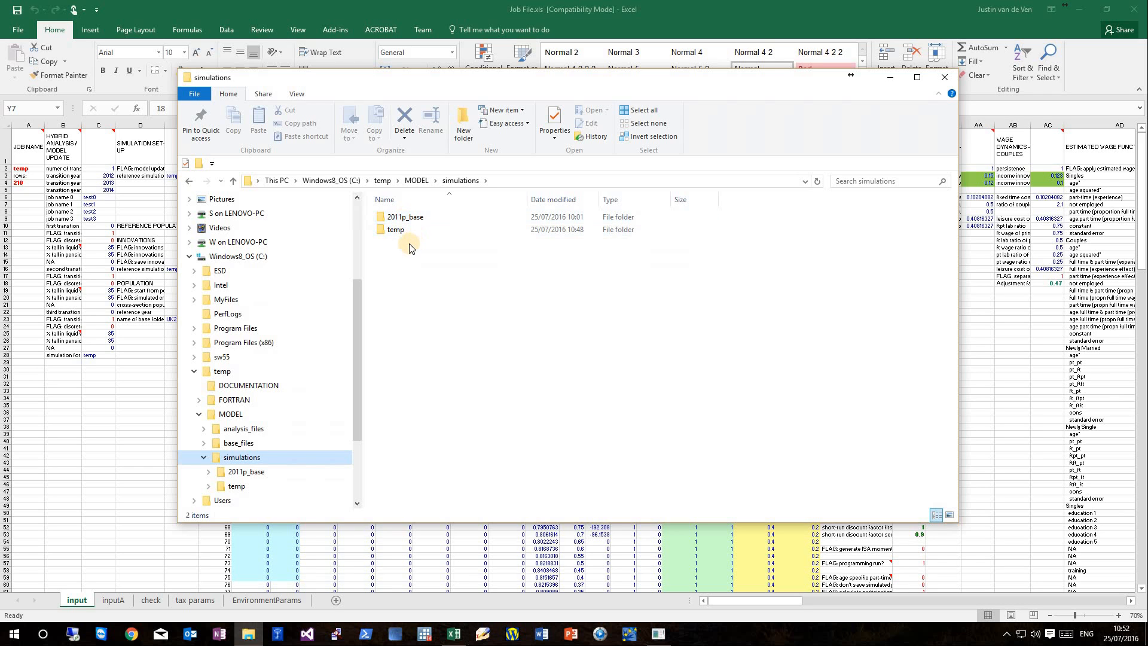
click(397, 233)
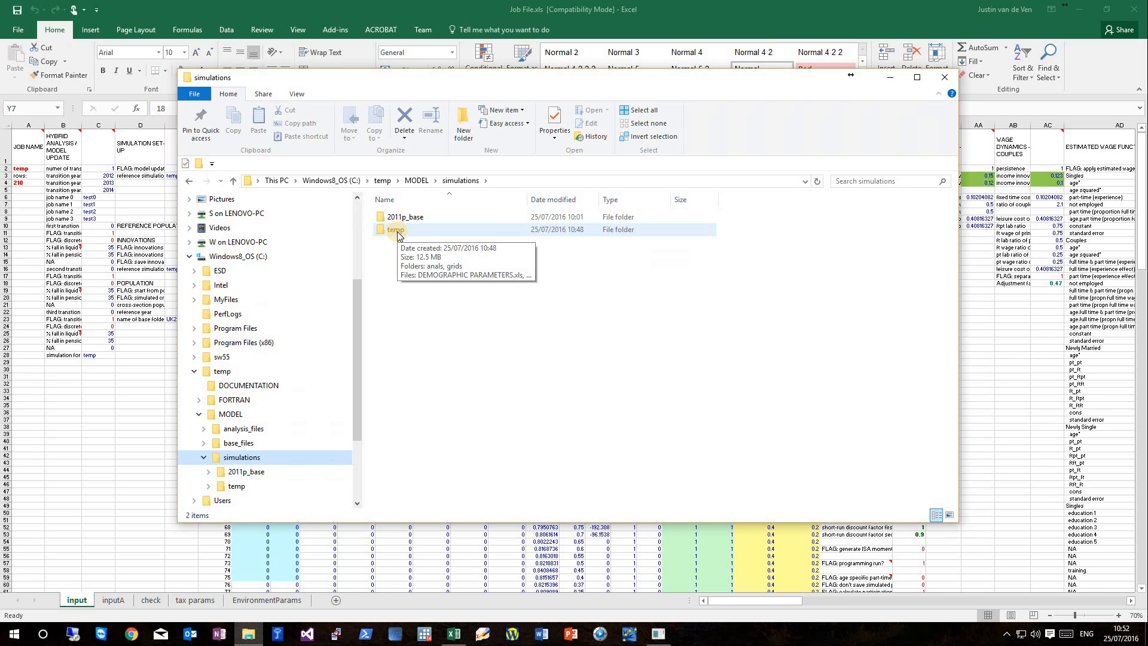
double_click(397, 233)
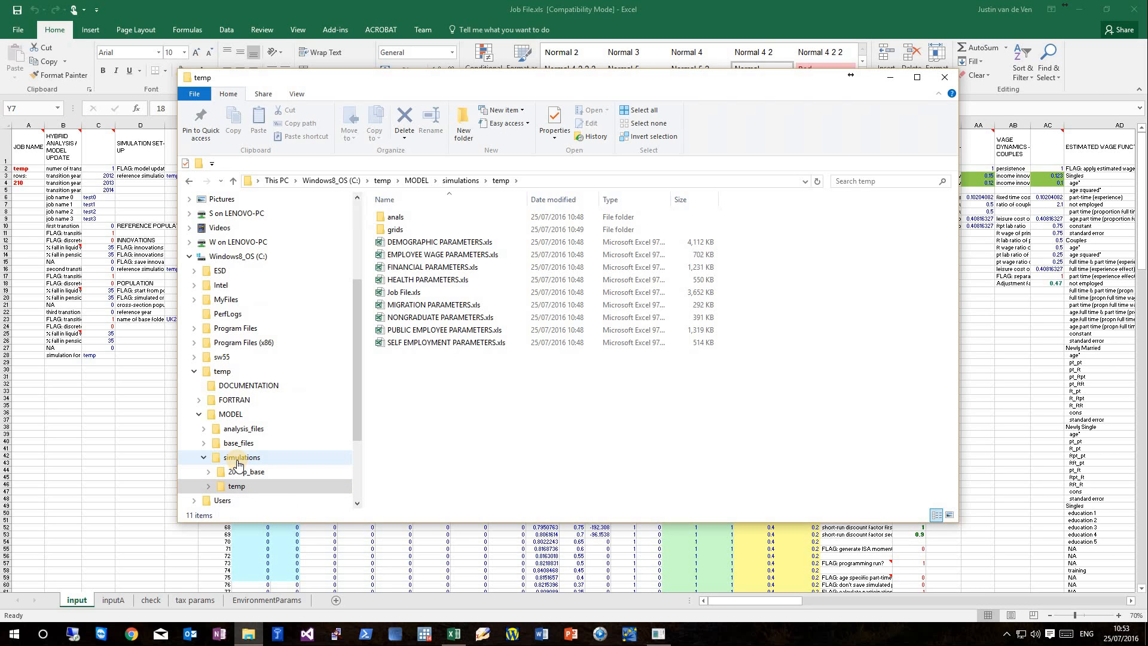
Close the Job File.xls workbook and delete the temp folder from MODEL's simulations folder.
click(35, 269)
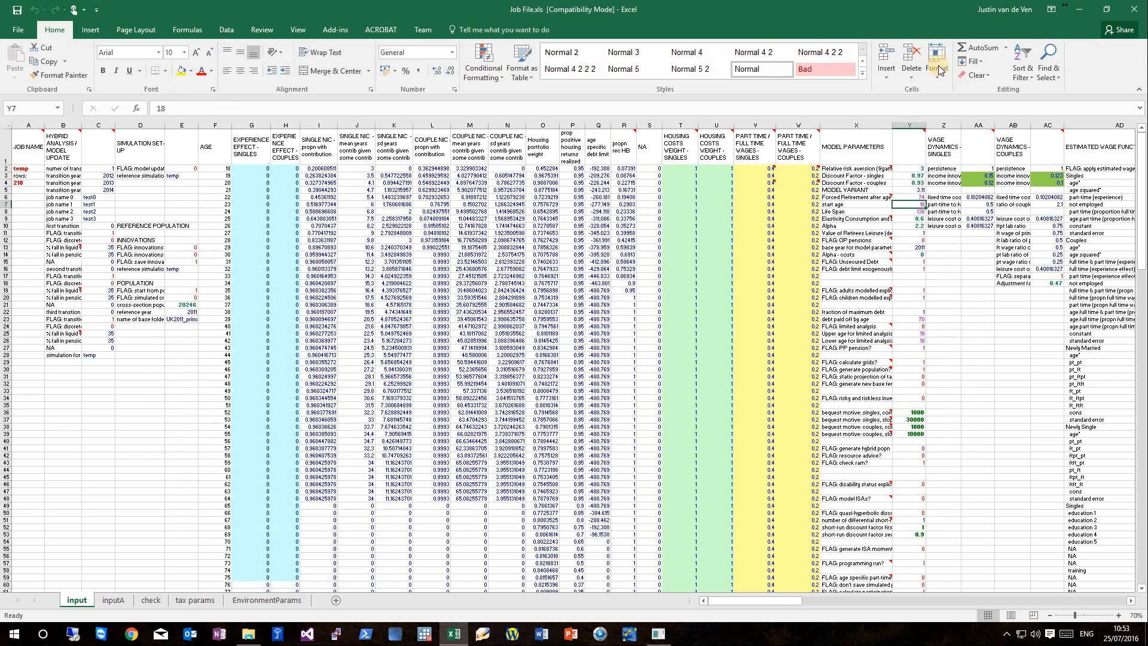
click(1134, 10)
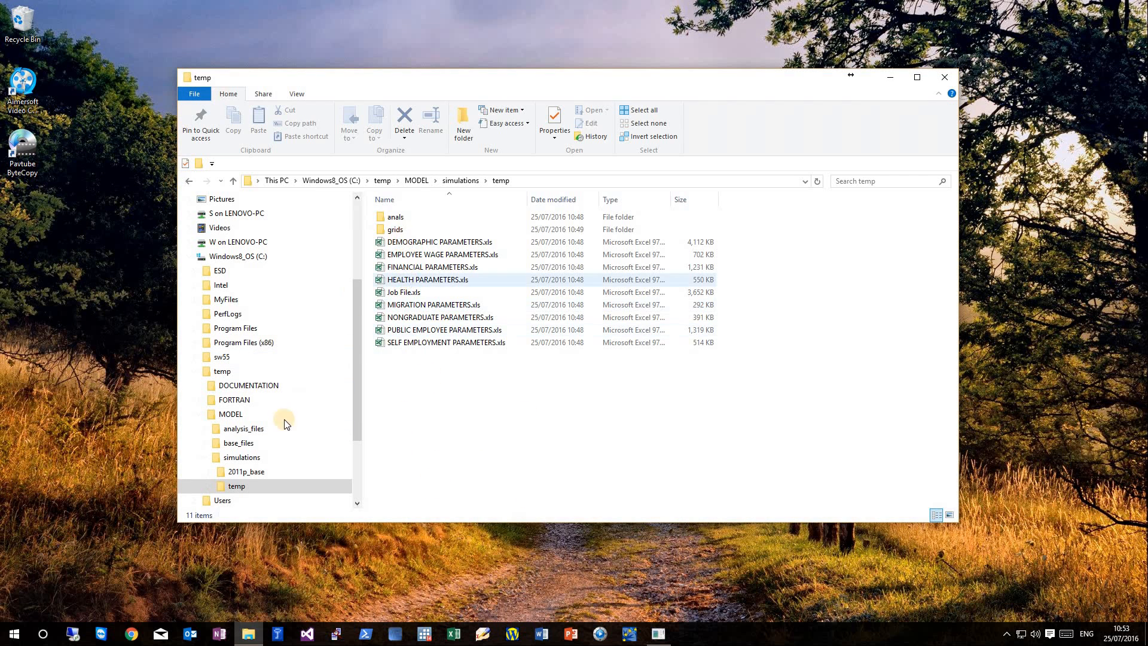
click(241, 457)
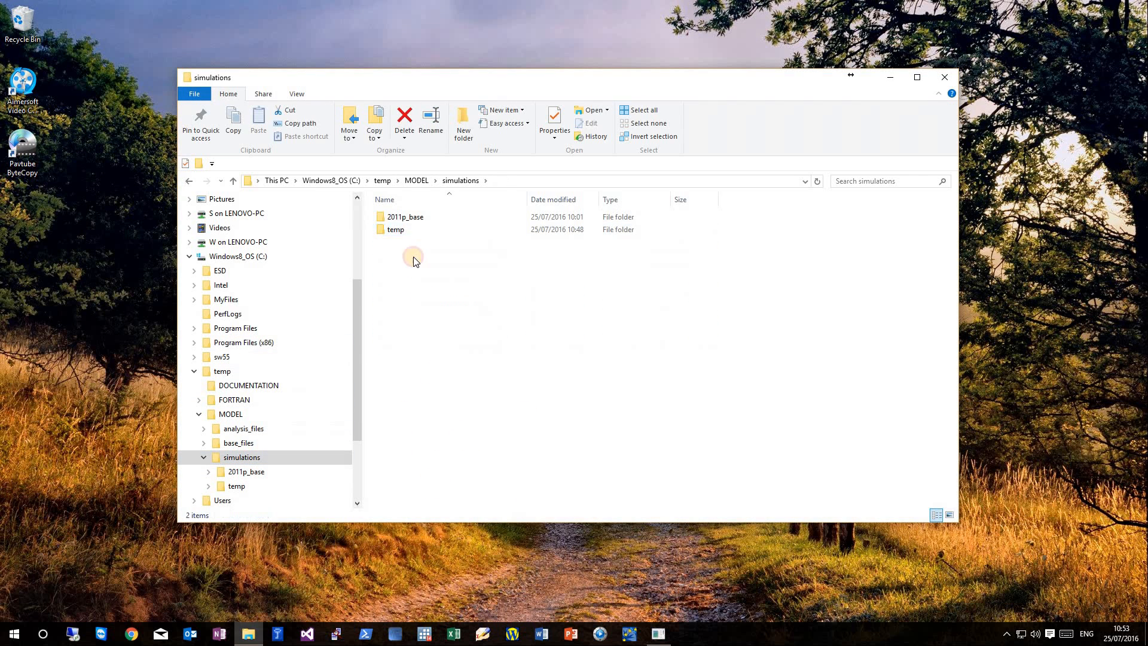
click(404, 230)
key(Delete)
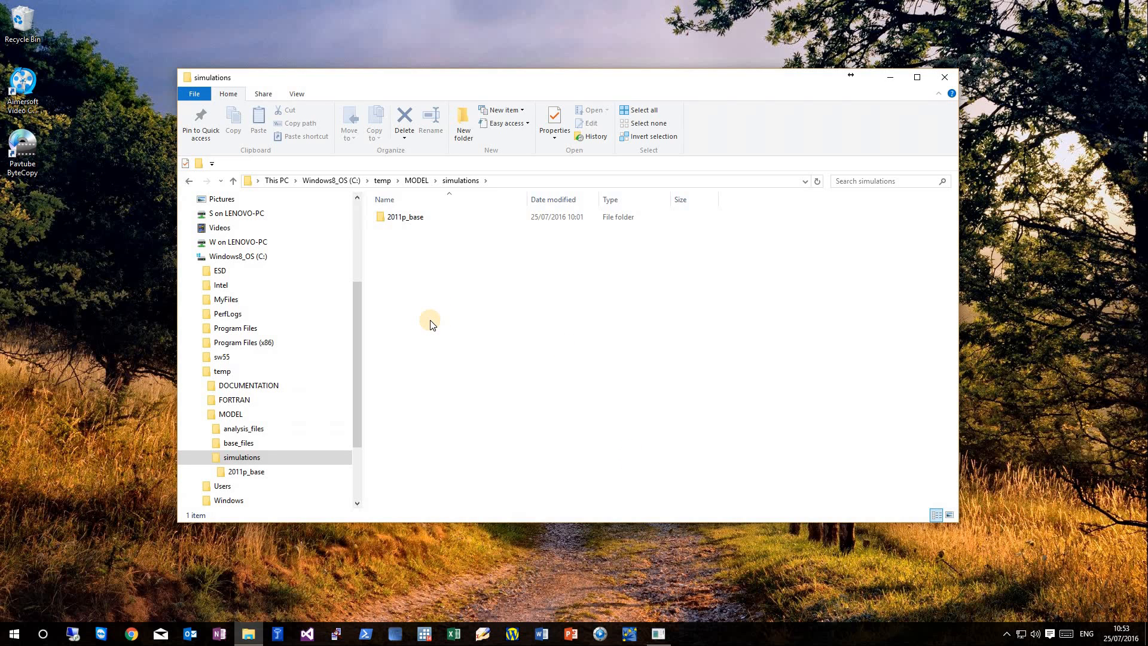
Bring the SIDD.exe console for the 2011p_base run forward and look back through its yearly population projection output.
click(659, 638)
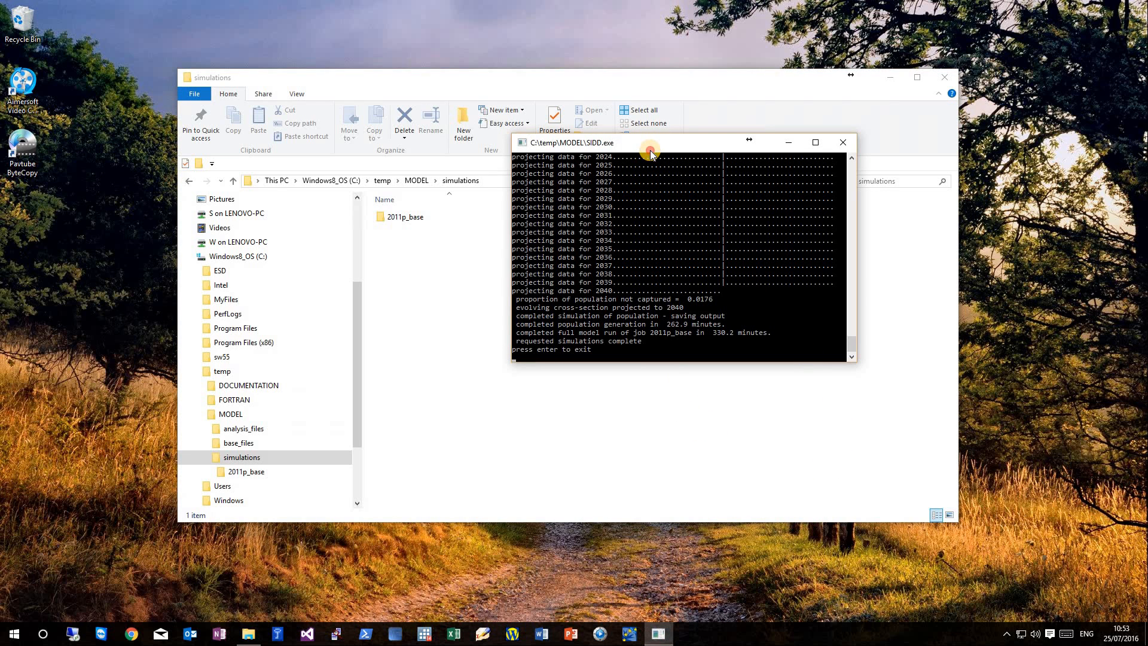
drag(646, 154, 580, 182)
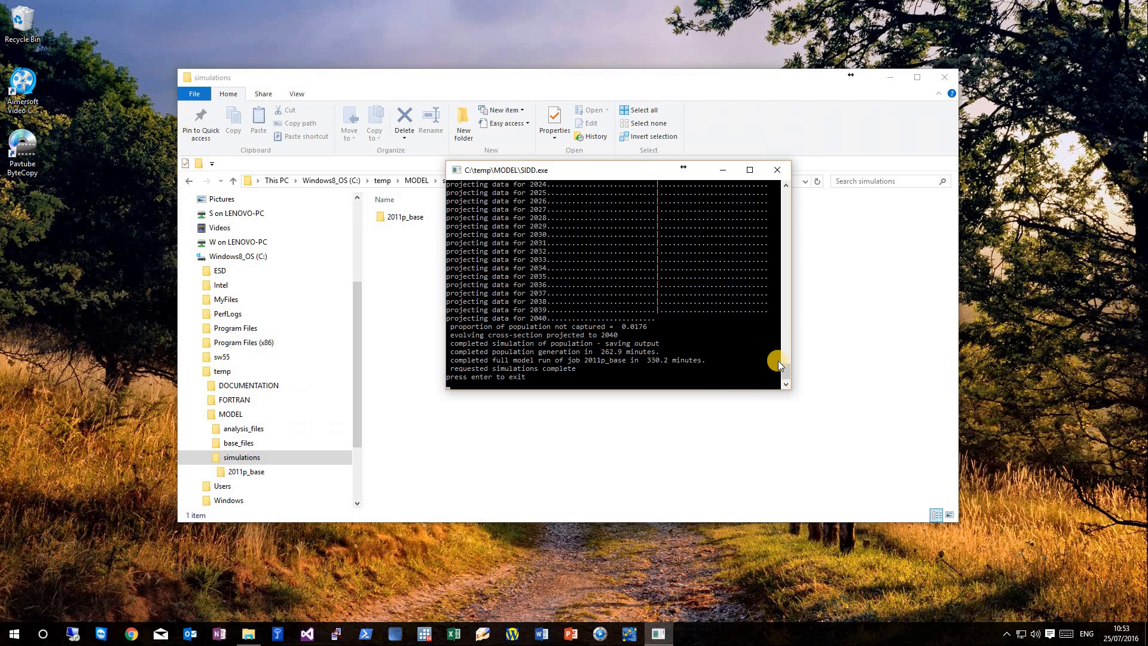
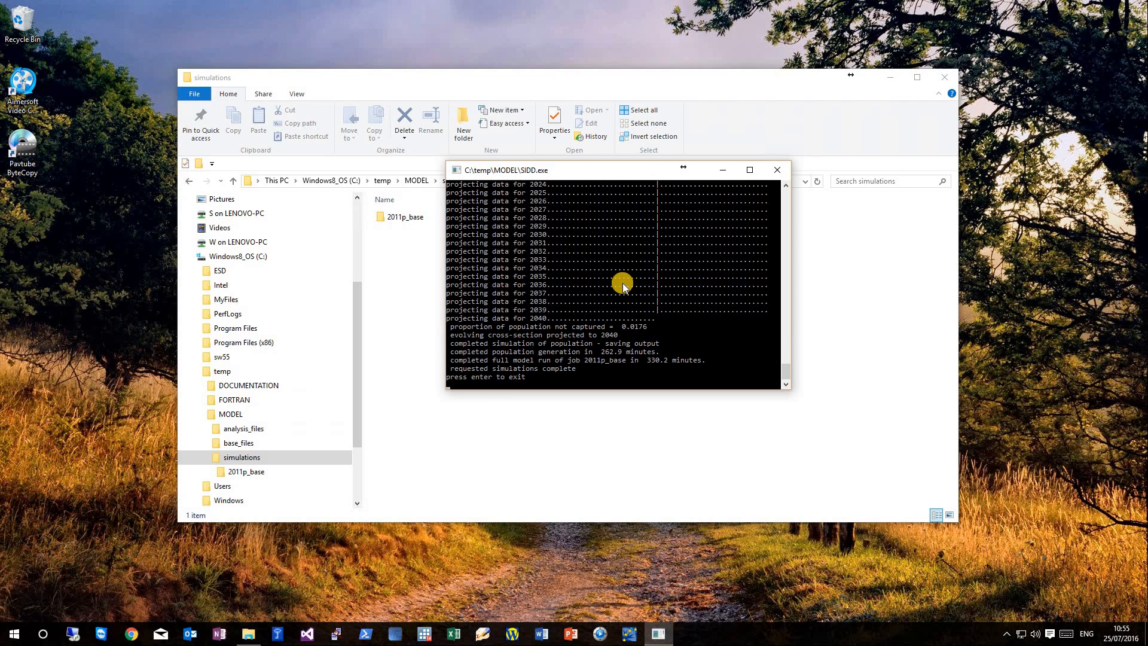
click(788, 185)
click(788, 185)
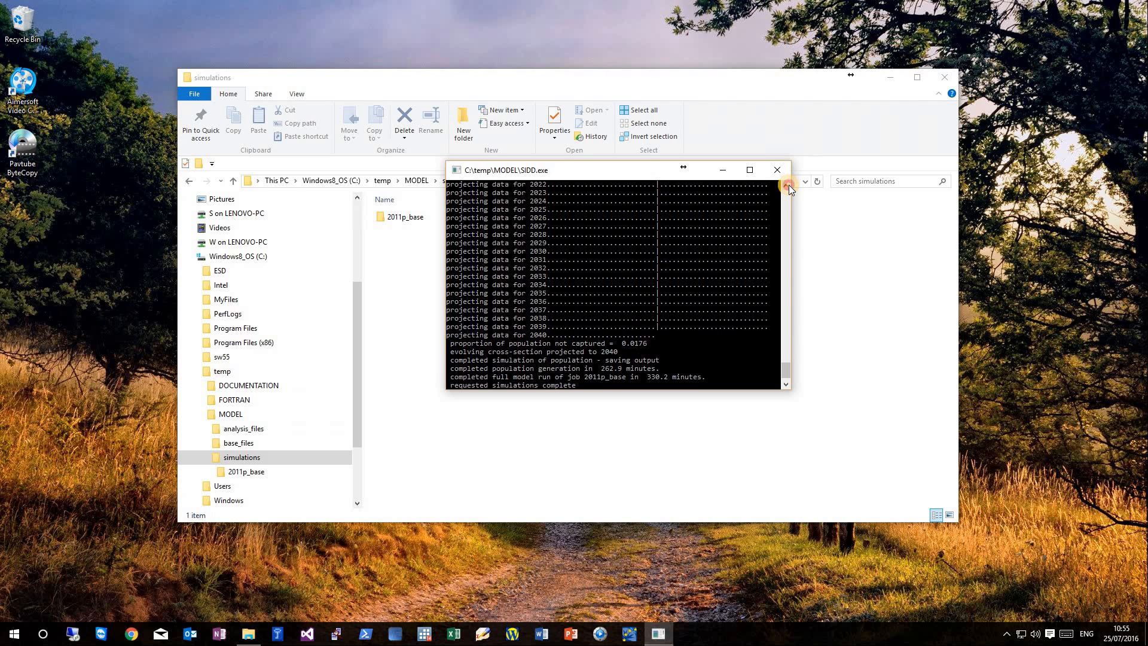
click(788, 186)
click(788, 186)
click(788, 186)
click(788, 185)
click(788, 185)
click(788, 186)
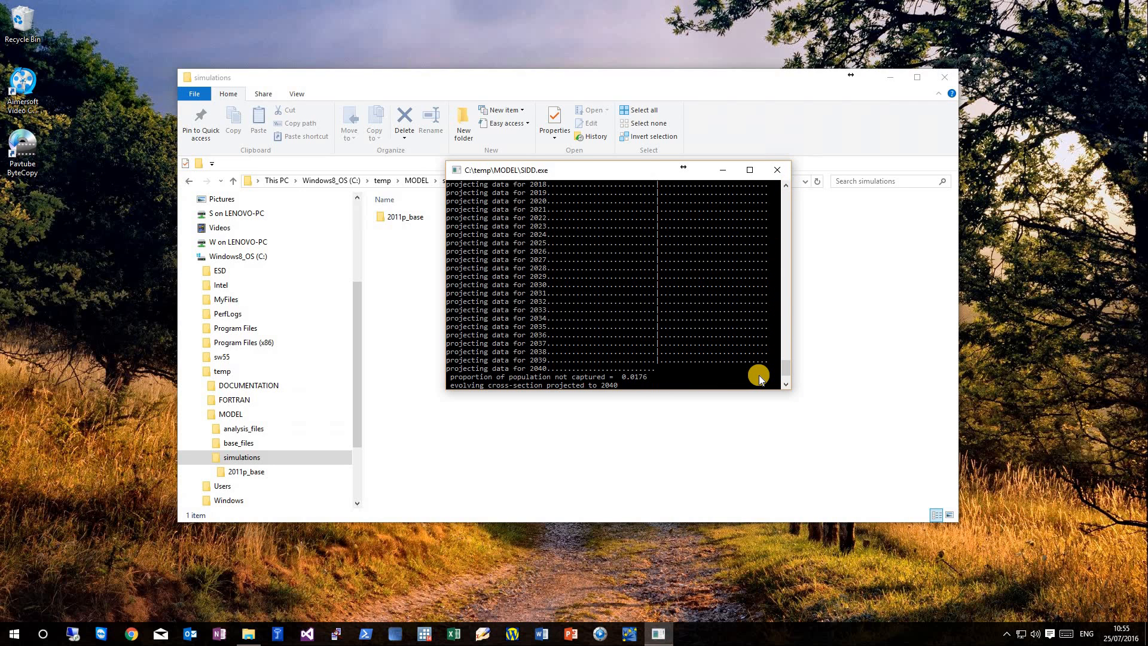
click(787, 185)
click(786, 186)
click(786, 186)
click(787, 186)
click(786, 186)
click(786, 186)
click(786, 186)
click(787, 186)
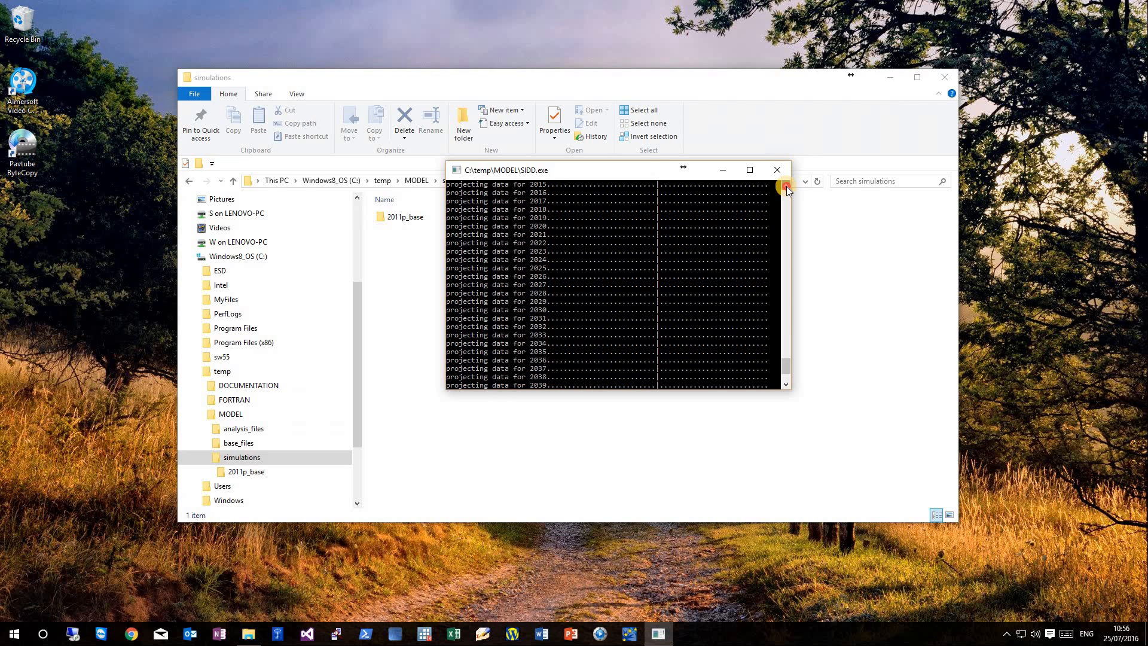
click(786, 186)
click(786, 186)
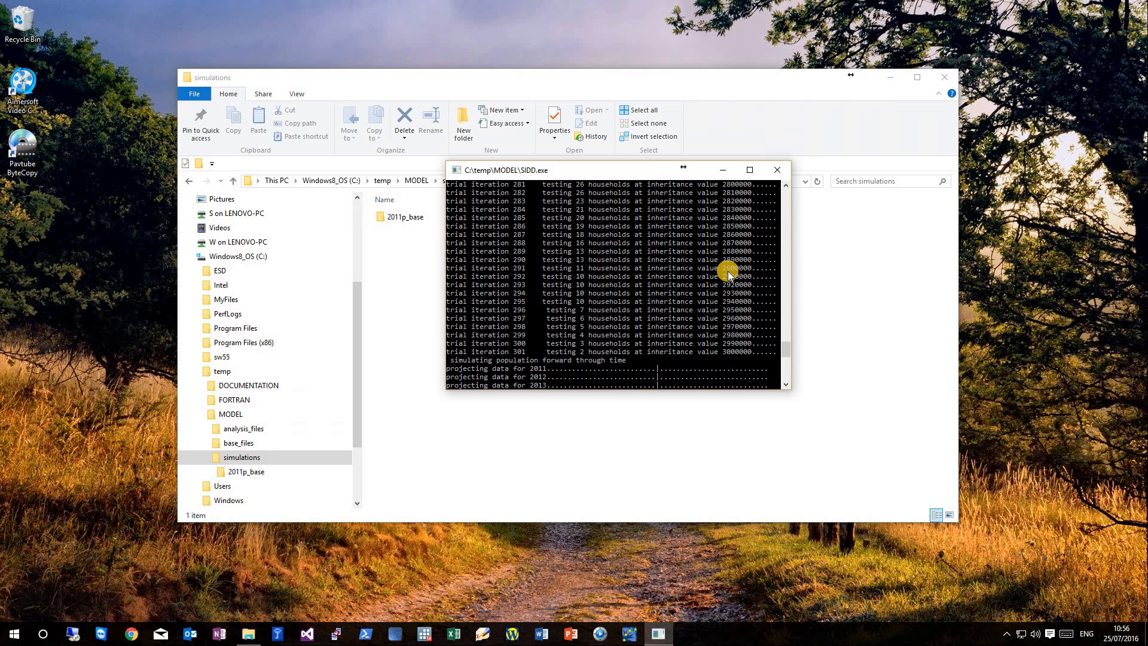
Examine the earlier trial iterations that test households at different inheritance values in the SIDD.exe console output.
click(788, 214)
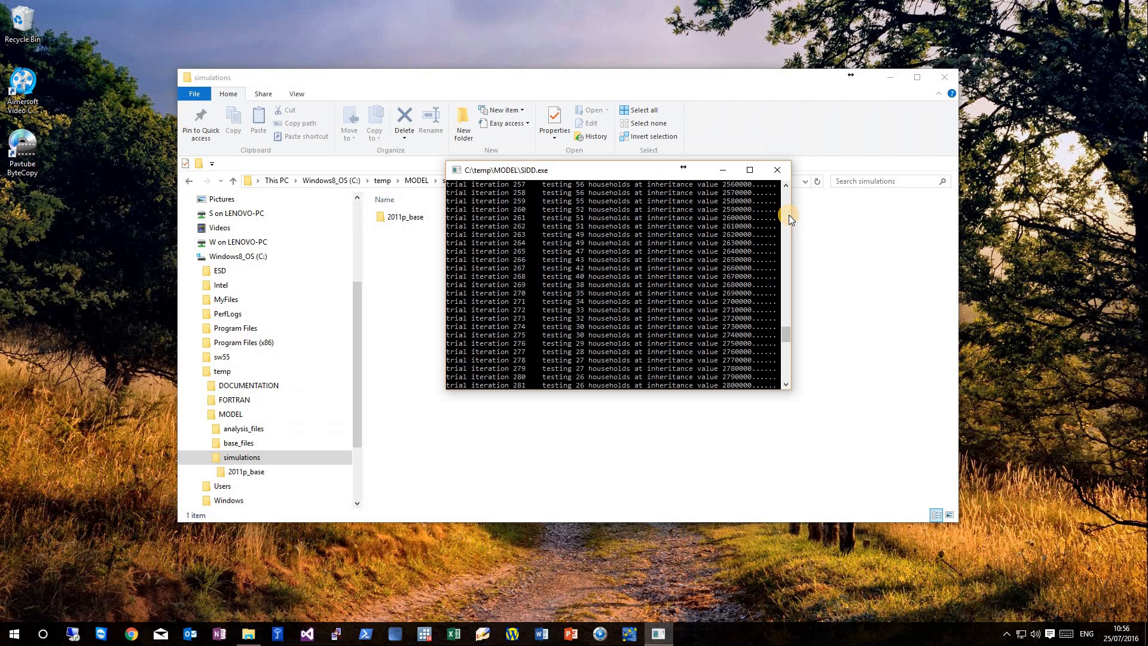
click(788, 214)
click(788, 214)
click(788, 215)
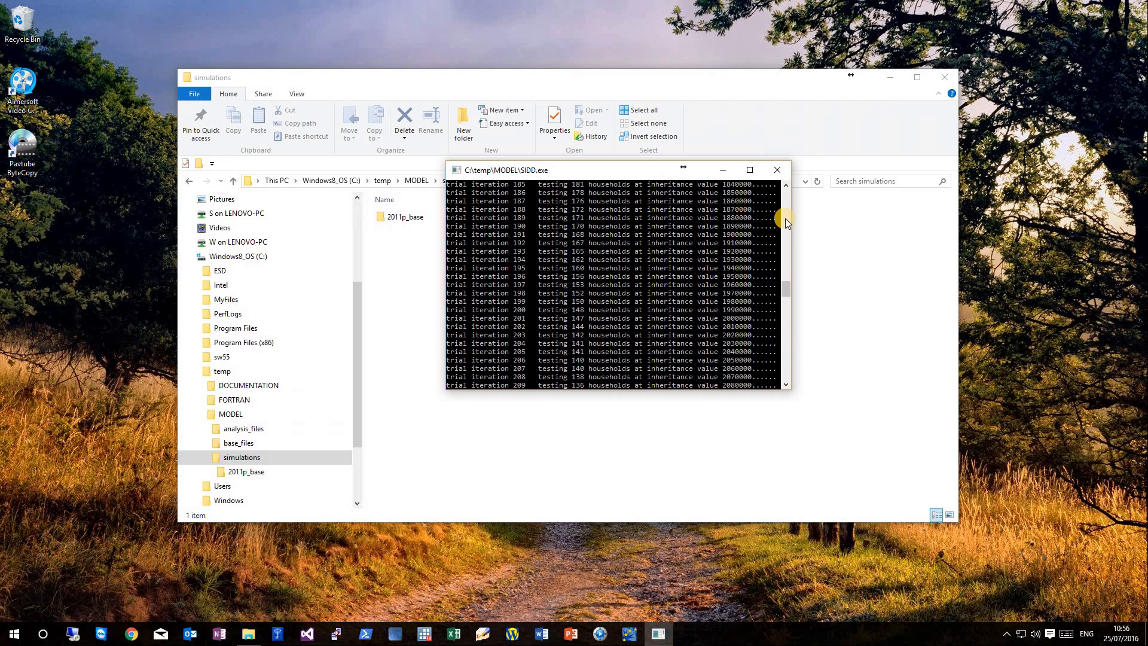
click(786, 219)
click(785, 219)
click(785, 219)
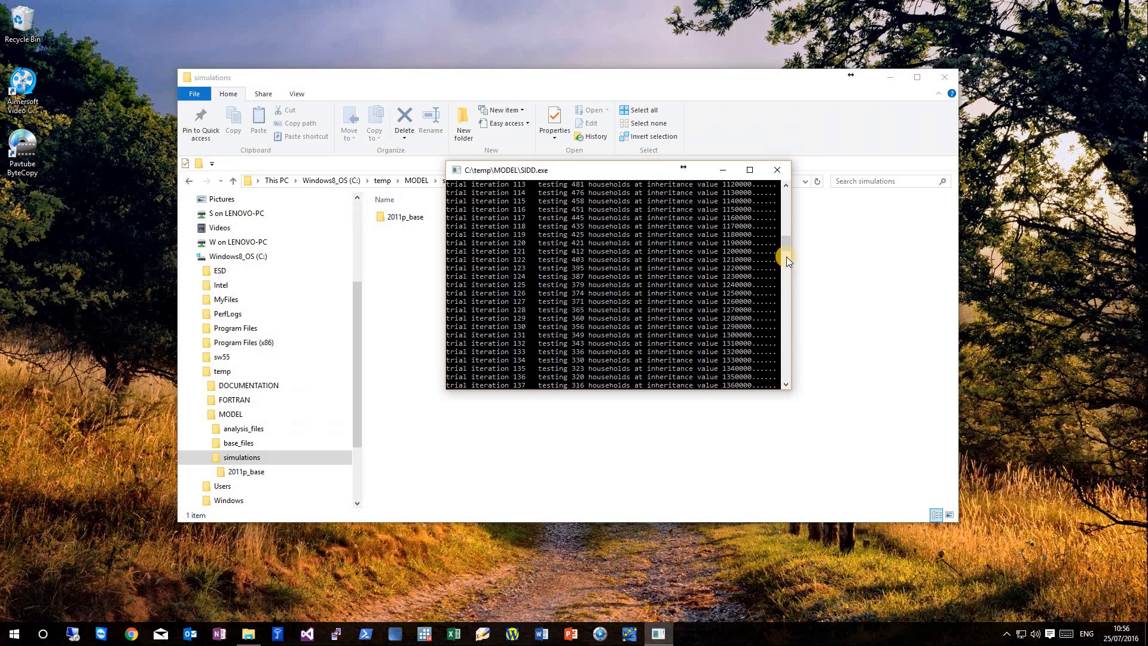
Return to the end of the SIDD.exe console output and exit the program.
drag(787, 245, 794, 389)
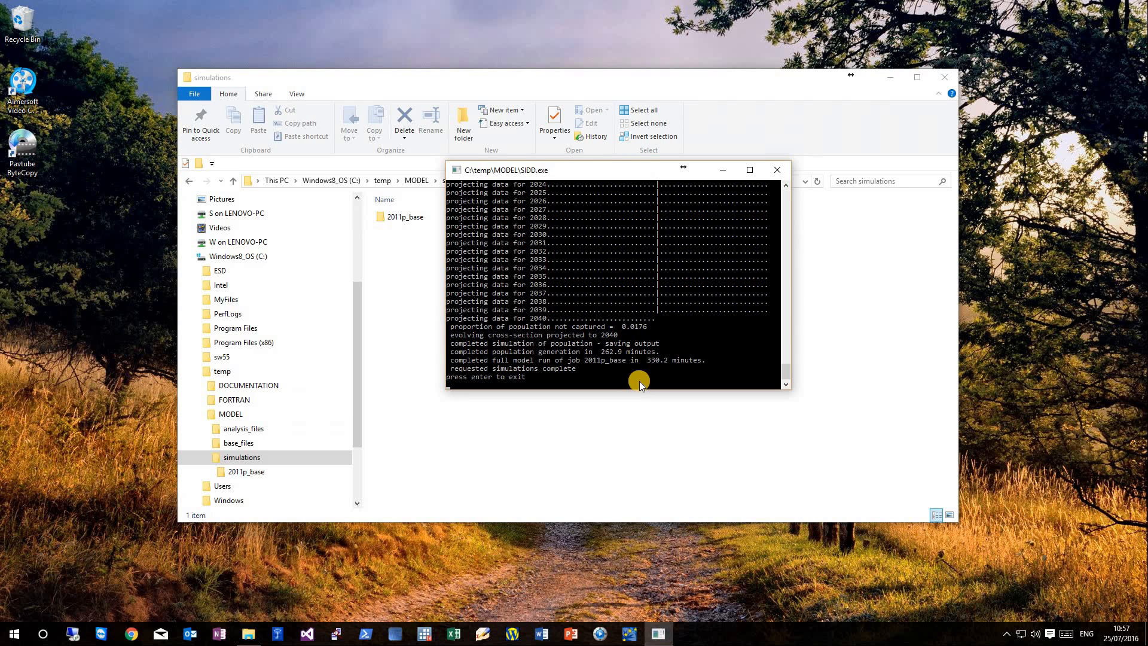
click(589, 174)
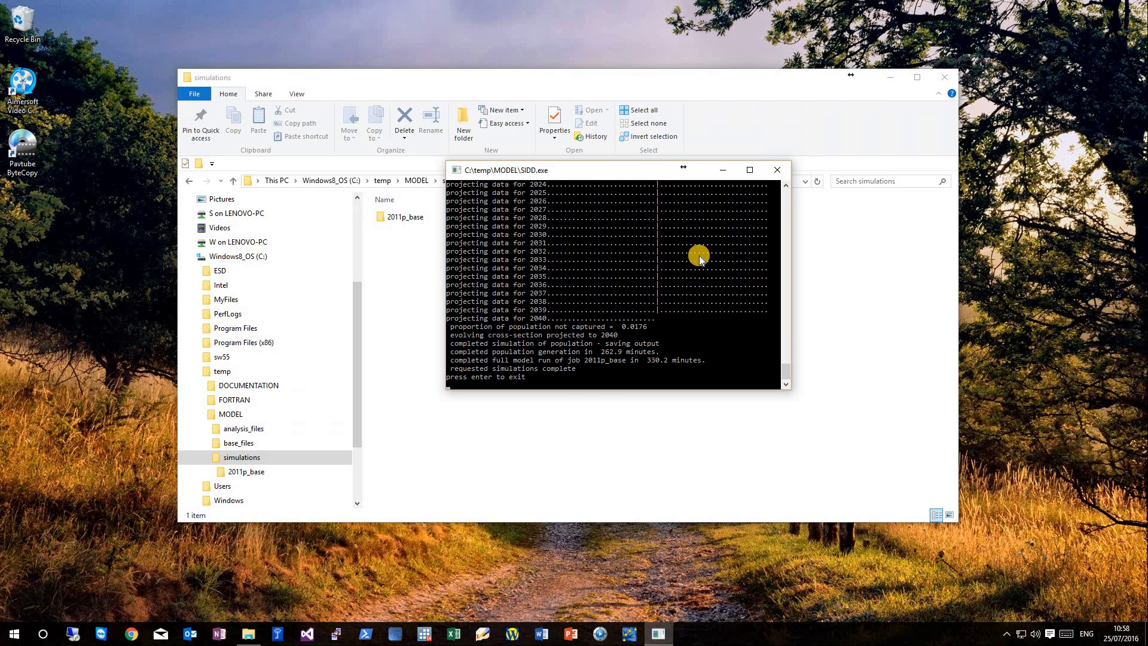
key(Return)
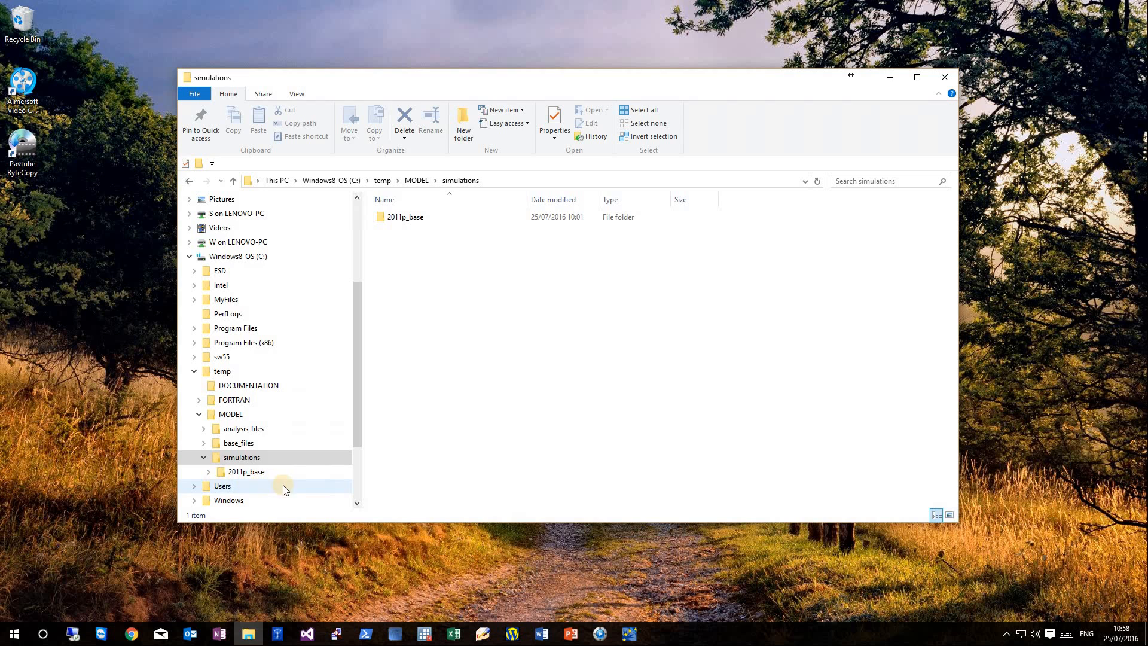
Open the 2011p_base simulation folder in a maximized File Explorer window, with its subfolders expanded and its contents sorted by type.
right_click(243, 460)
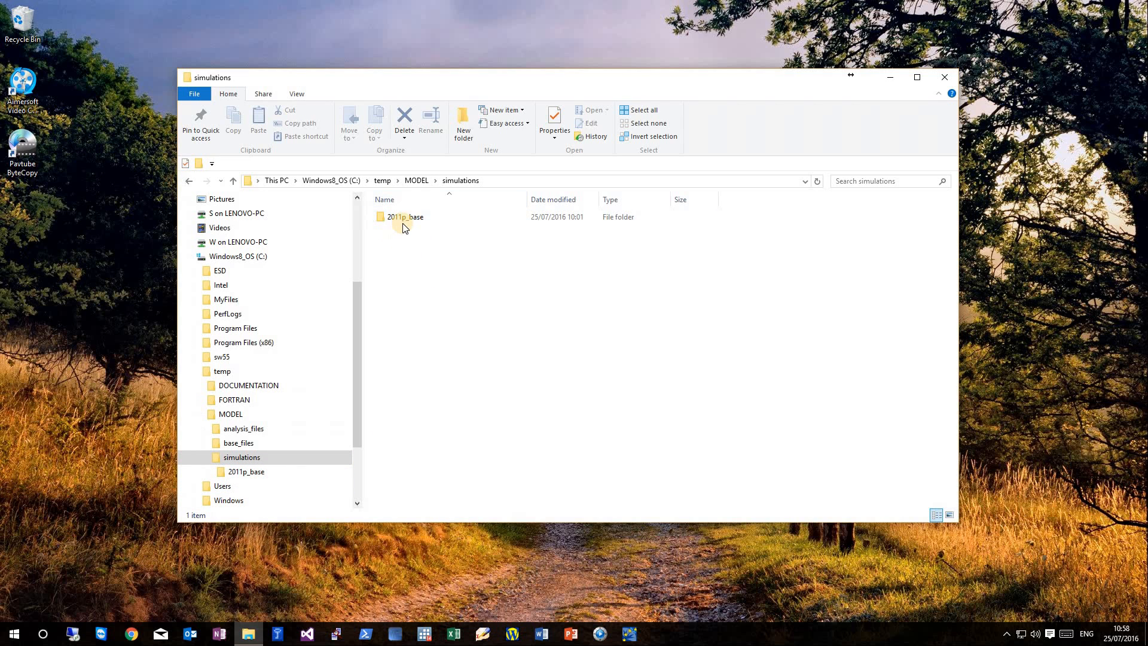
click(424, 217)
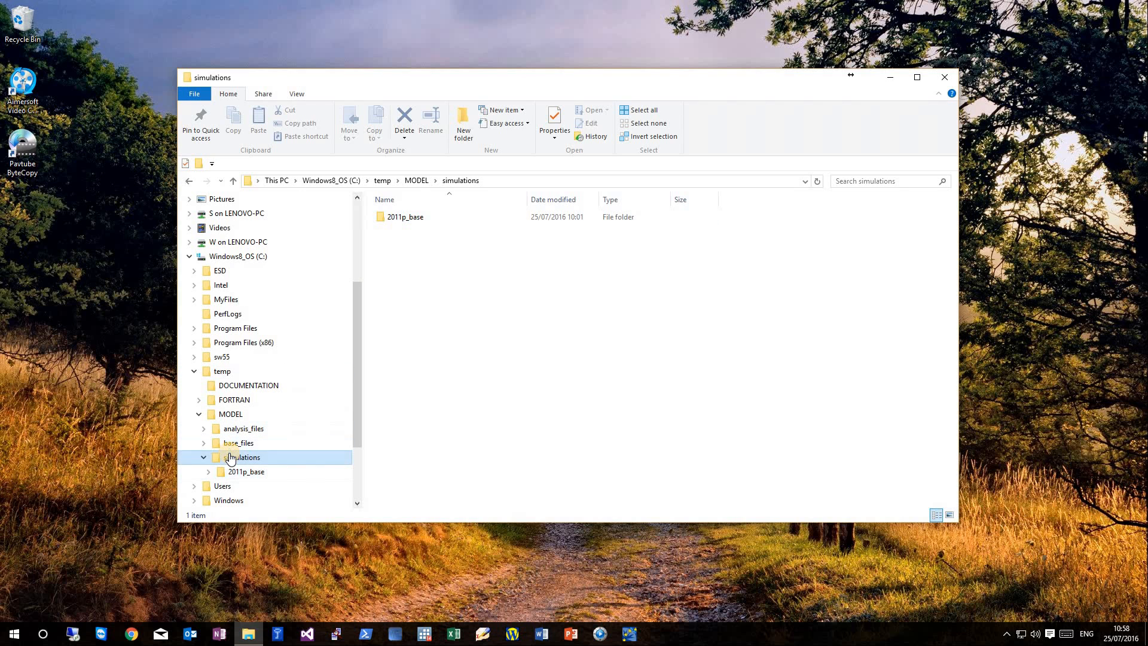
click(213, 472)
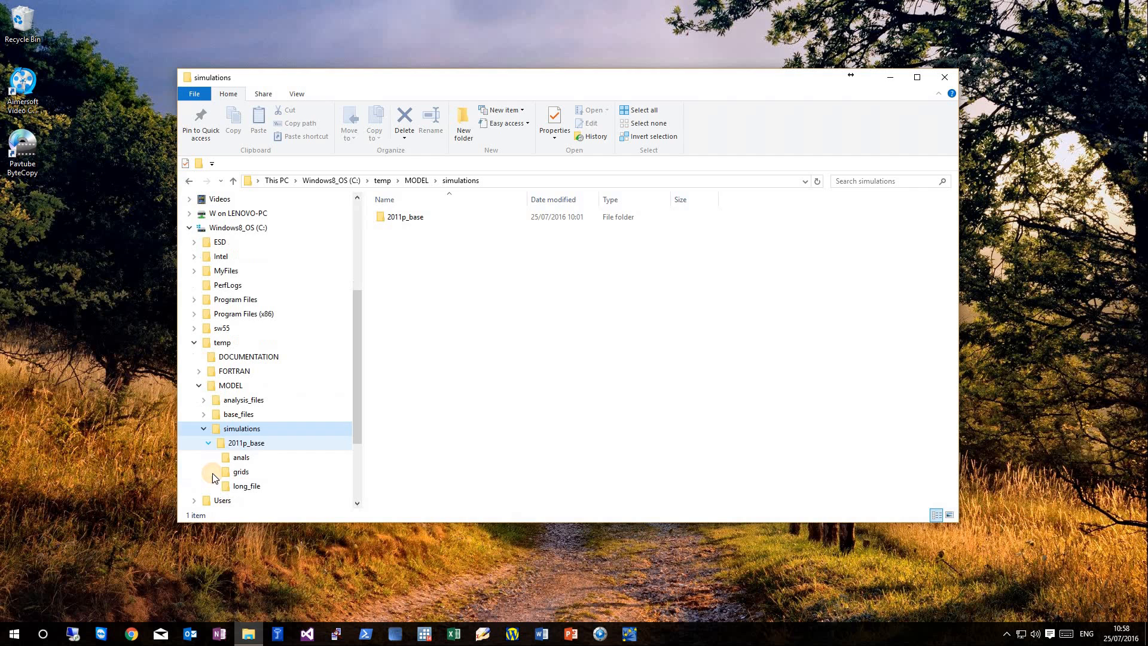
click(236, 442)
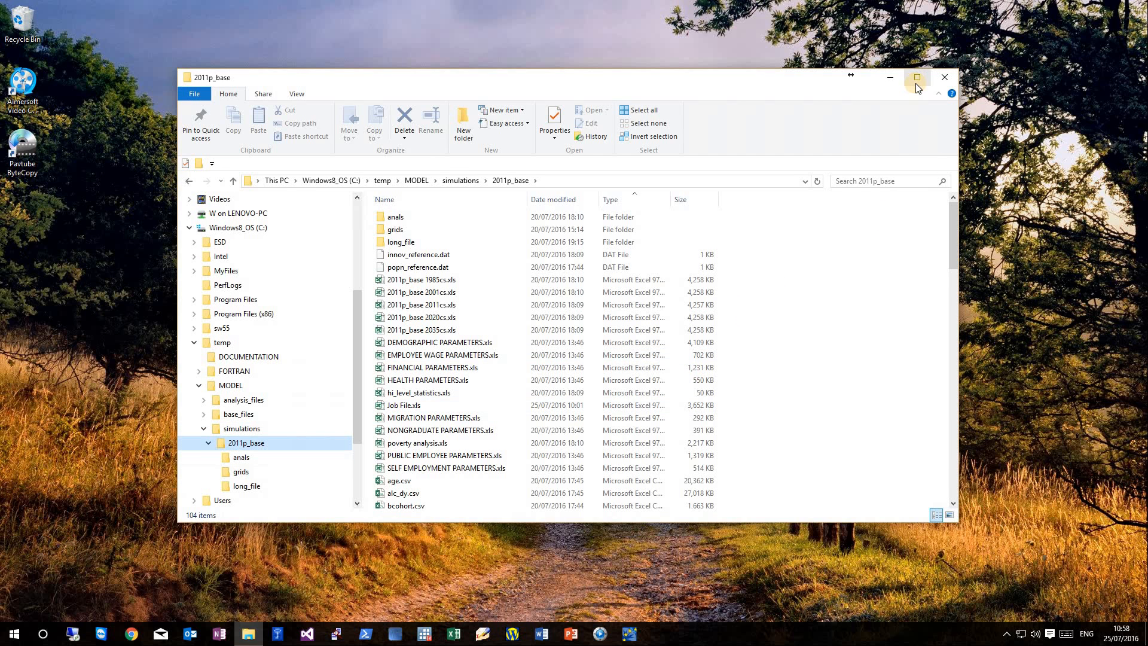
click(917, 76)
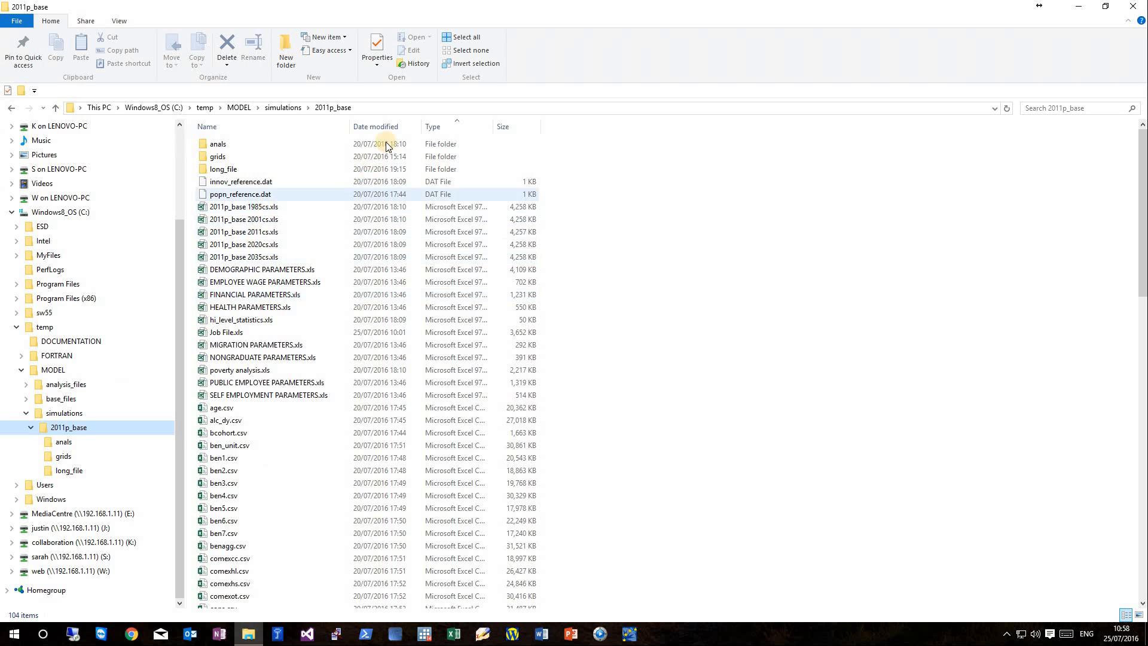
click(443, 128)
click(443, 128)
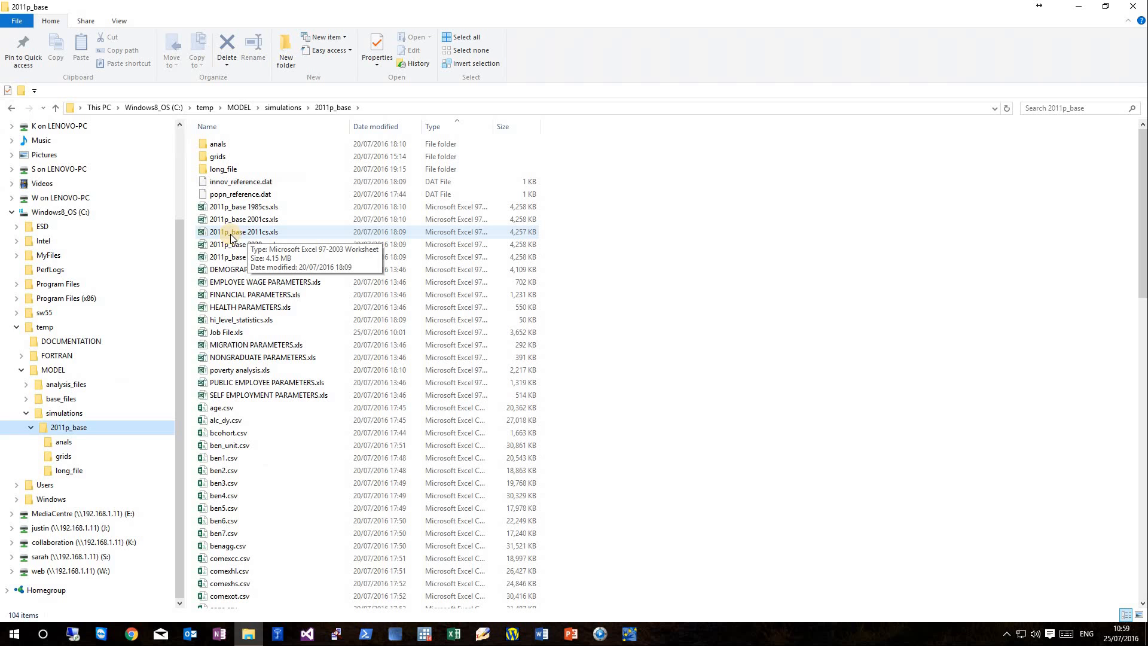
Open 2011p_base 2011cs.xls in Excel and run its update_data macro.
click(285, 231)
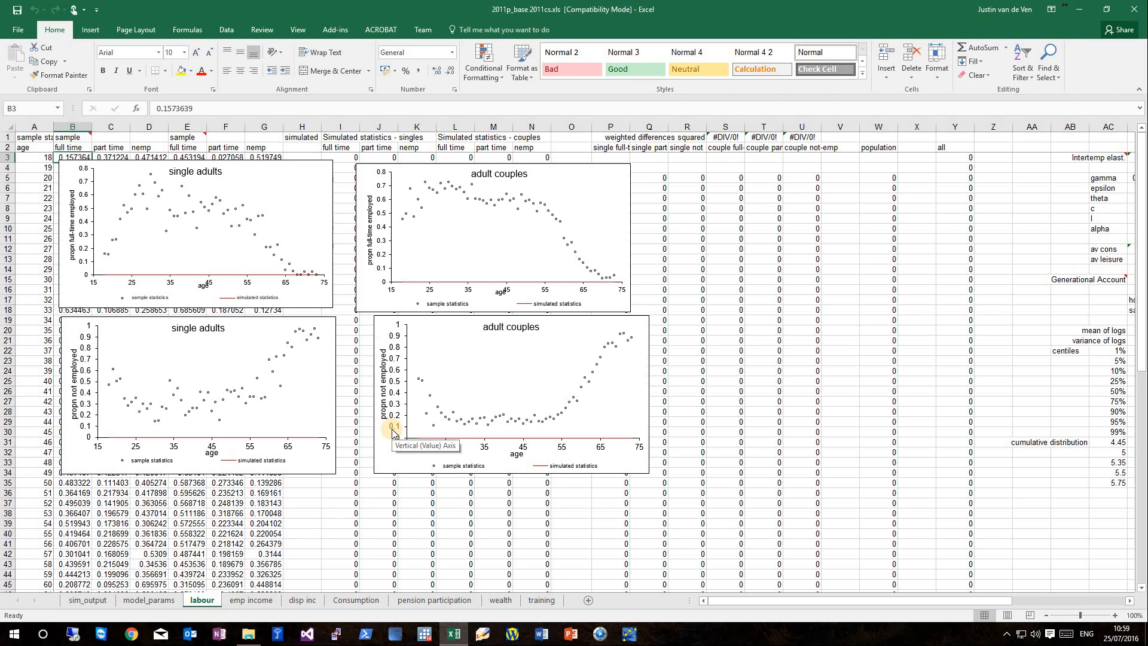
click(743, 310)
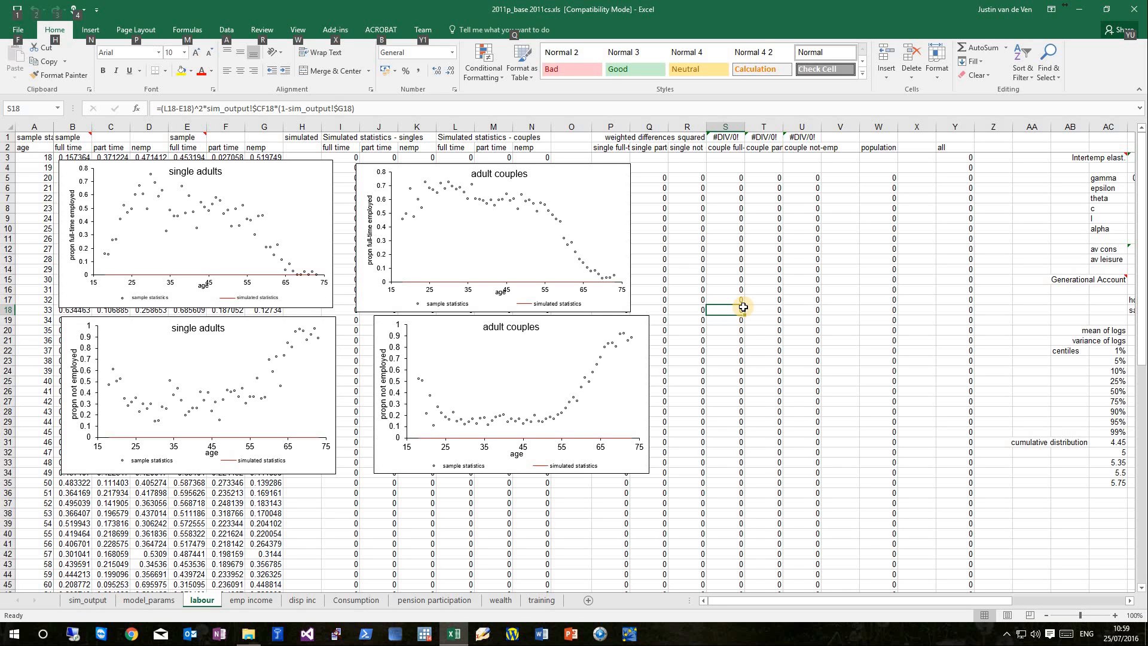
key(alt+F8)
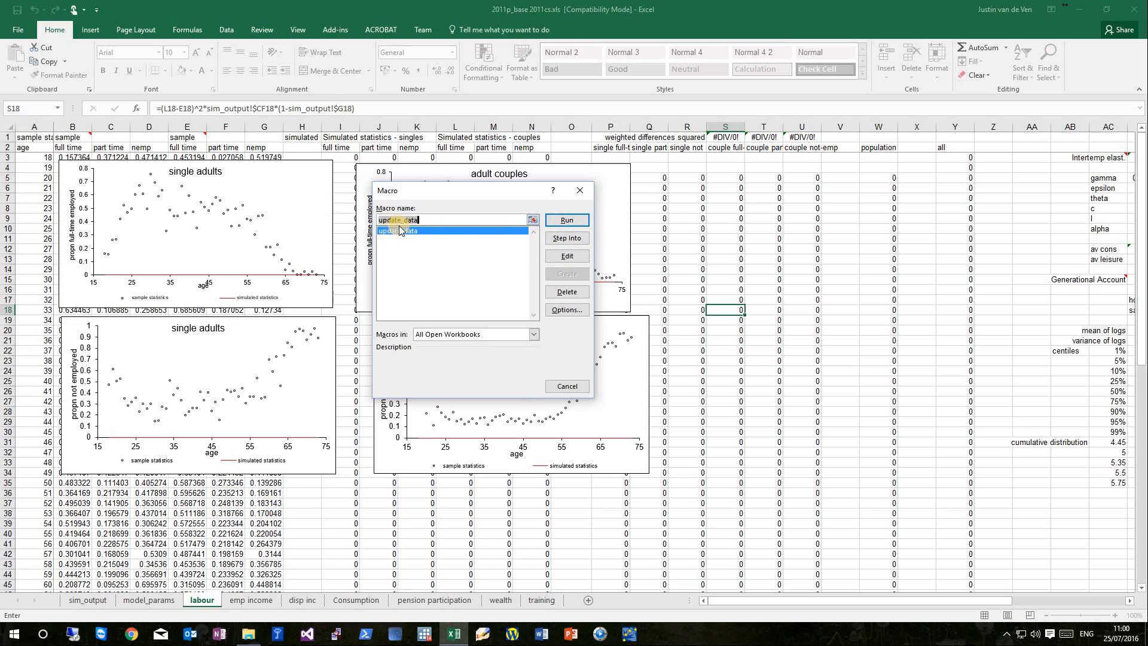
click(567, 221)
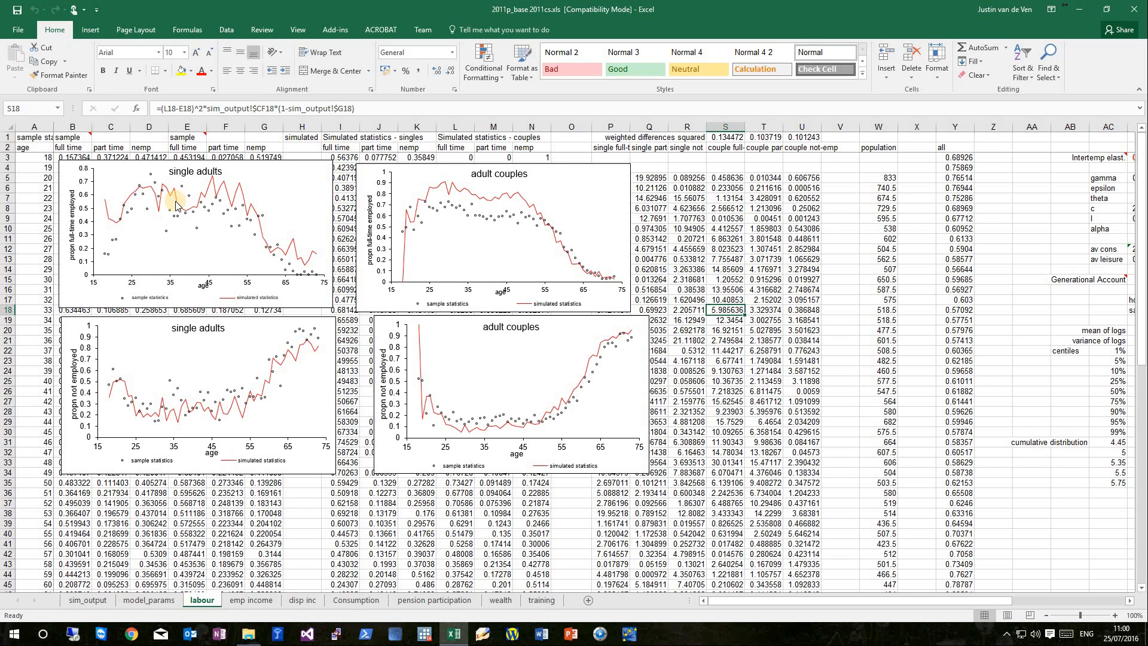
Compare the simulated and sample statistics in the charts on the labour, emp income, disp inc and Consumption sheets.
mouse_move(176, 205)
mouse_move(488, 202)
click(242, 605)
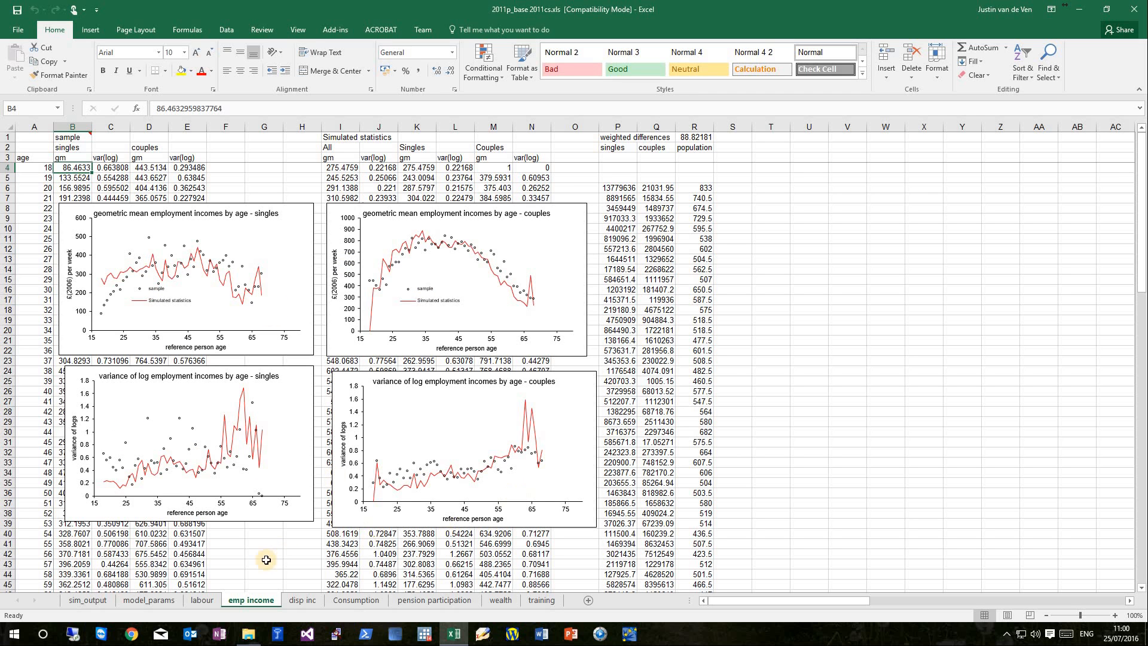
click(321, 603)
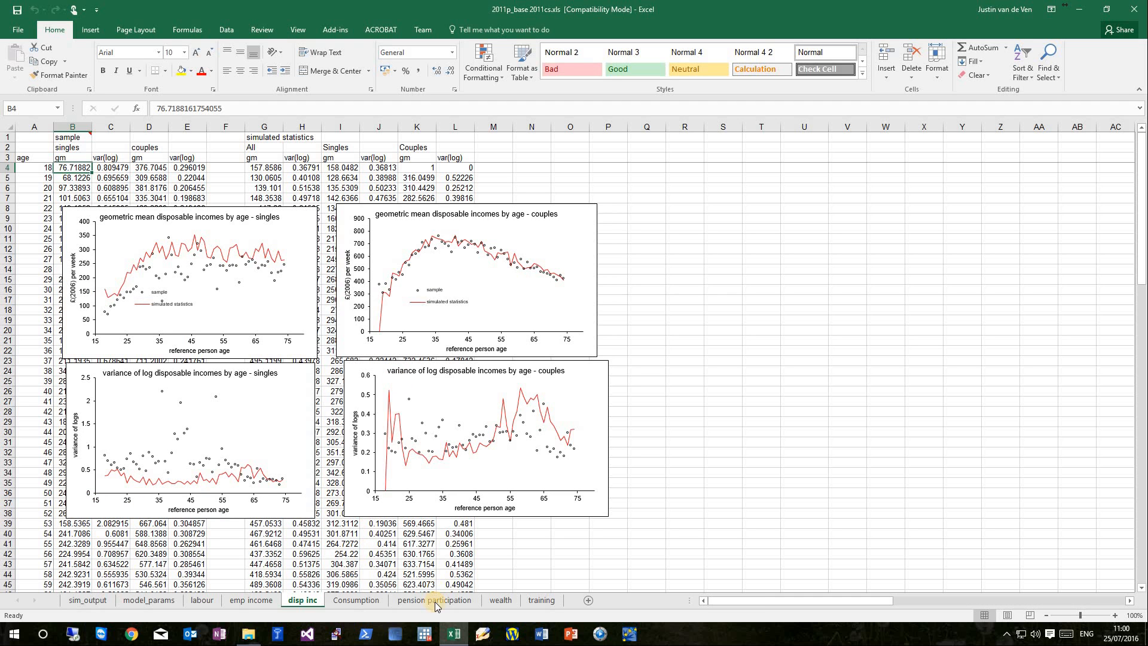
click(359, 602)
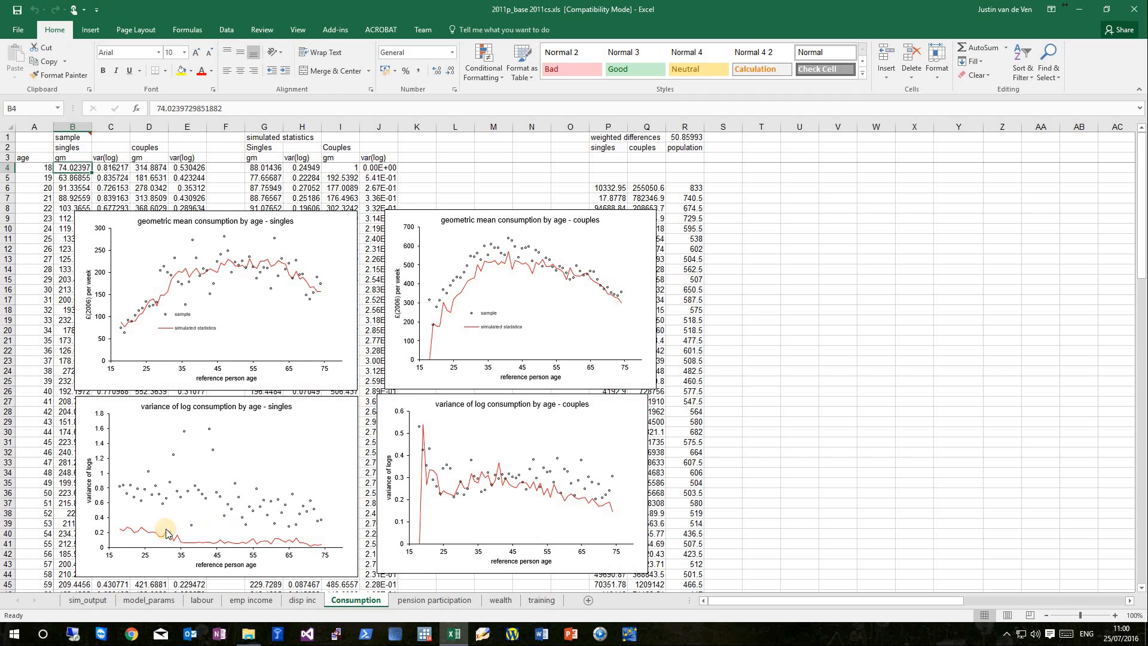
Check the pension participation sheet, and review the cross-section workbooks, hi_level_statistics.xls, poverty analysis.xls and long_file in the 2011p_base folder.
click(434, 600)
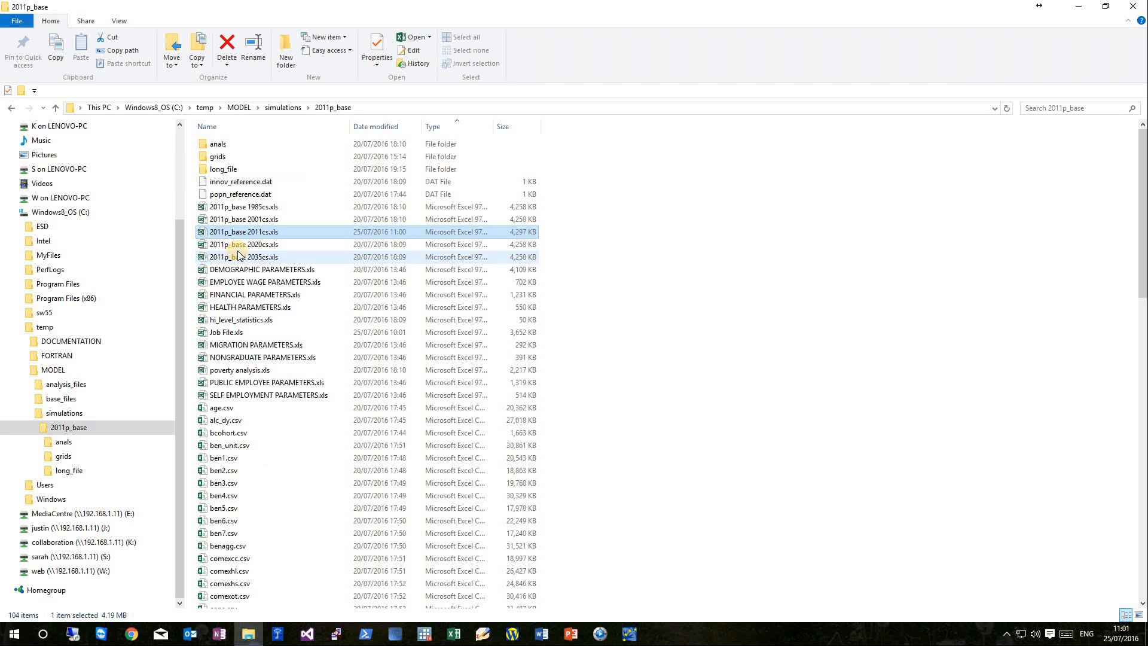
click(256, 207)
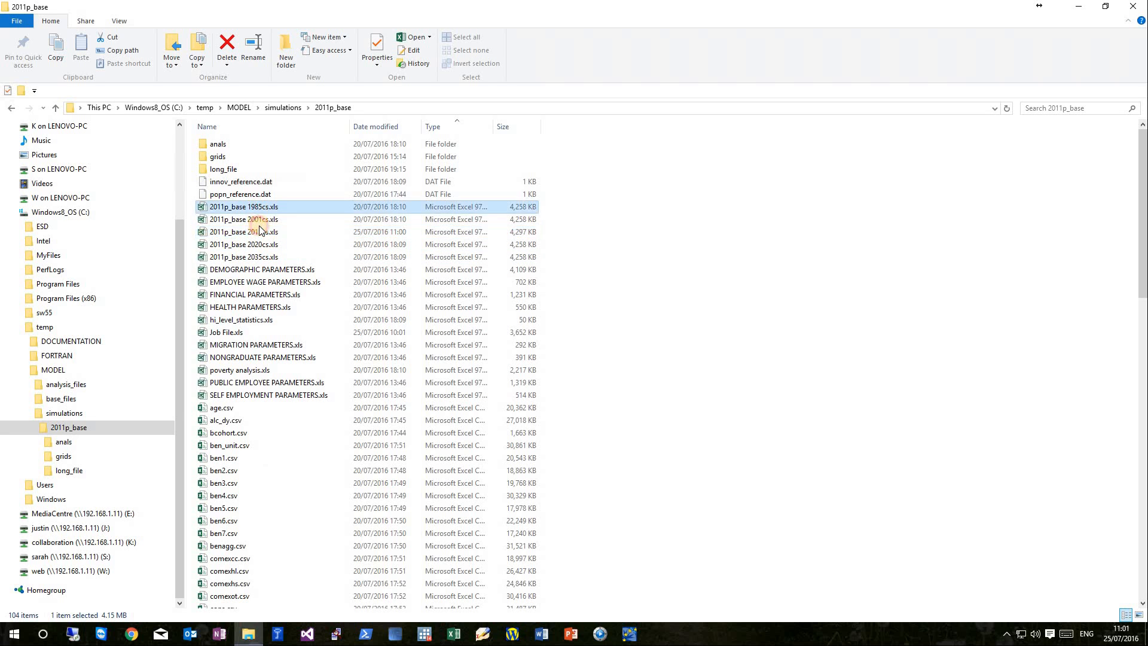
click(257, 220)
click(261, 258)
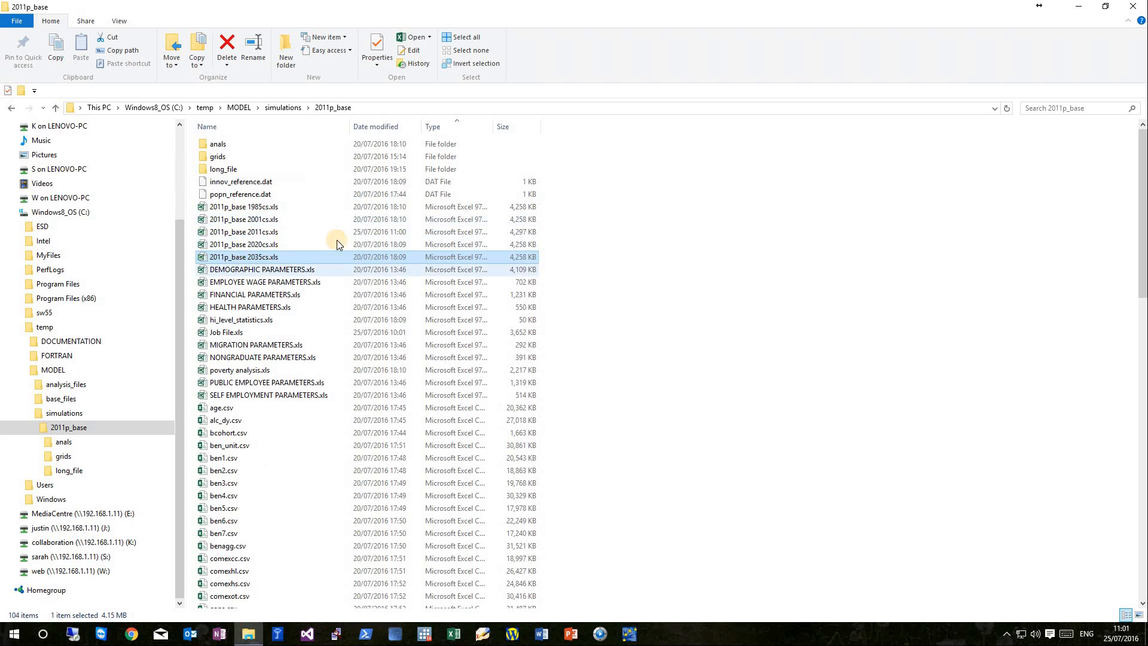
click(257, 324)
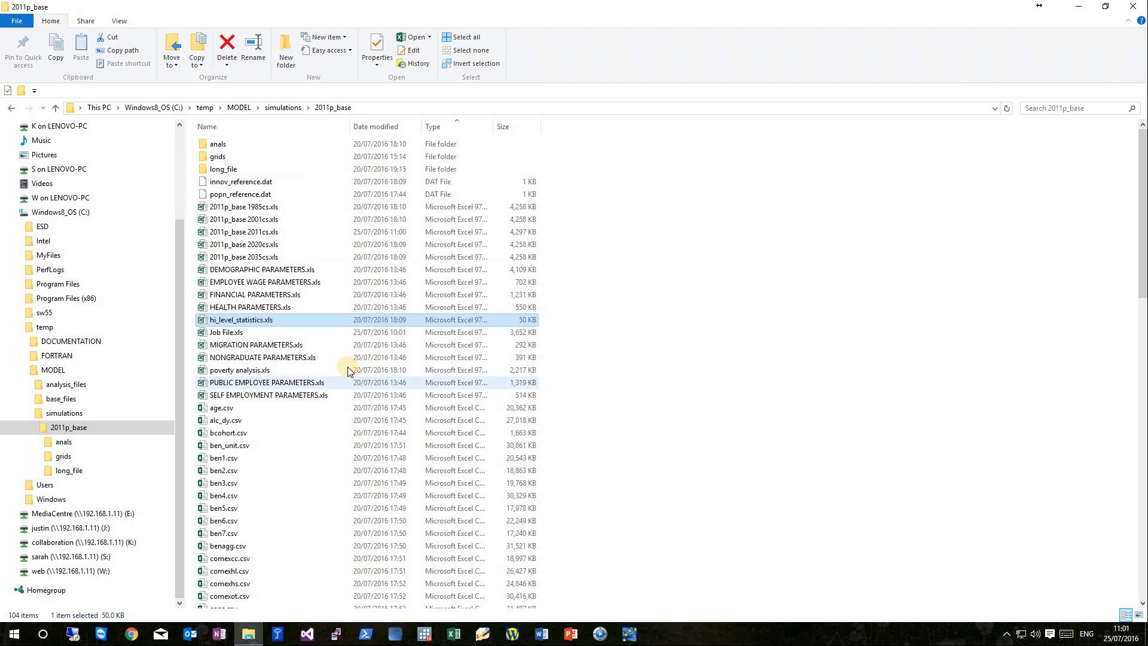
click(243, 372)
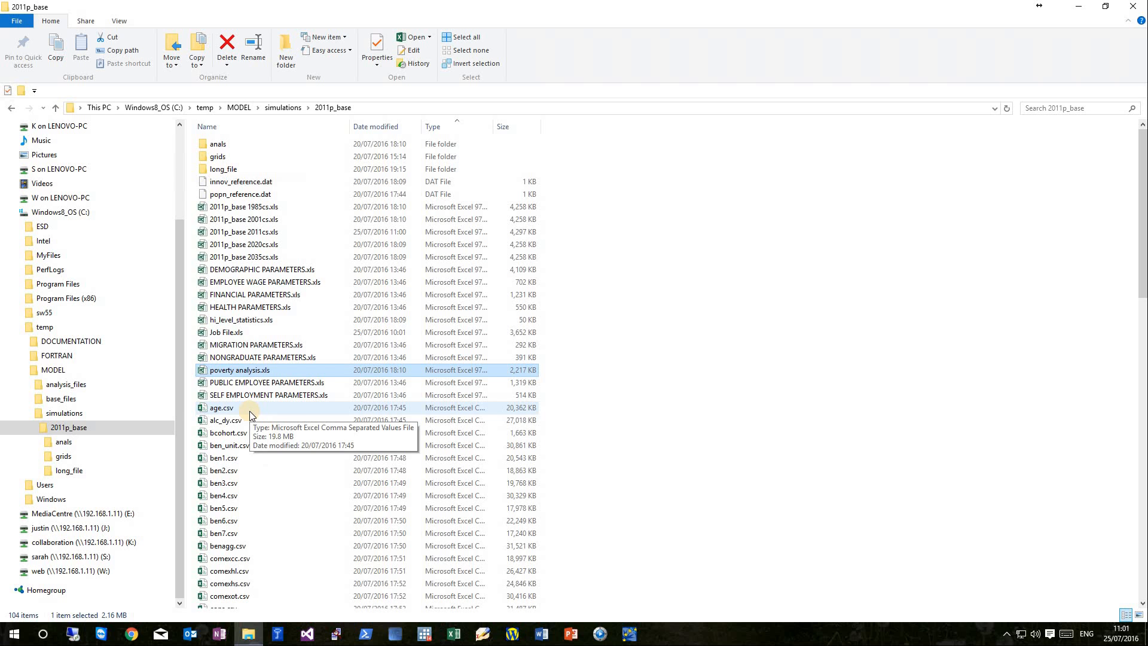
click(223, 169)
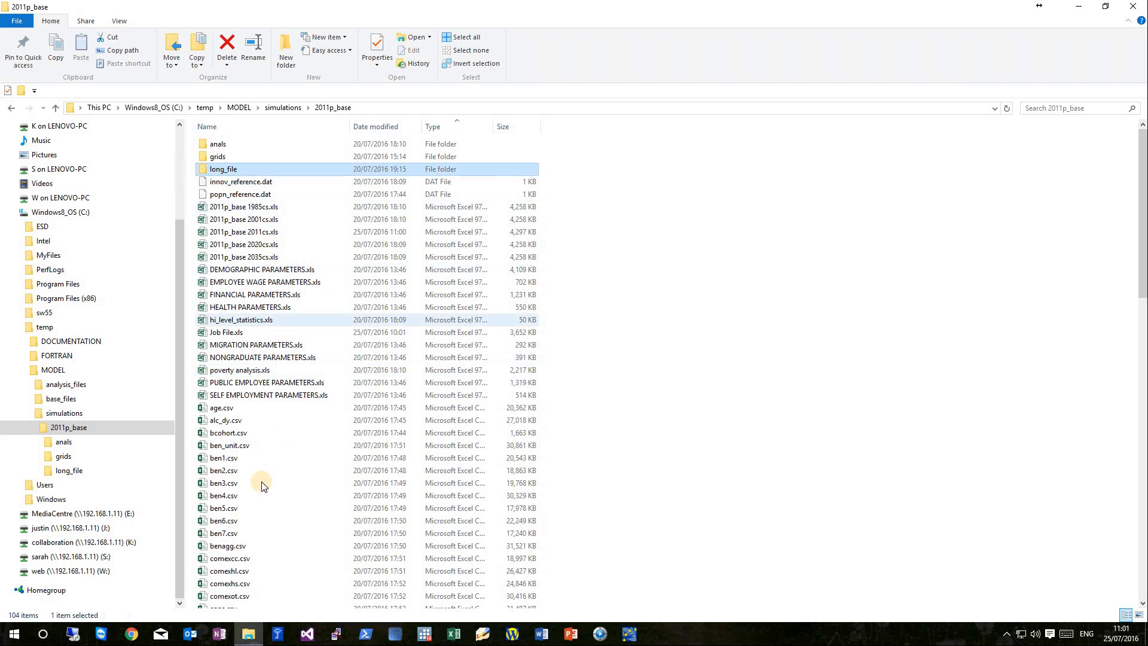
Open age.csv from the 2011p_base folder in Excel and switch the cell references to the R1C1 reference style.
click(226, 409)
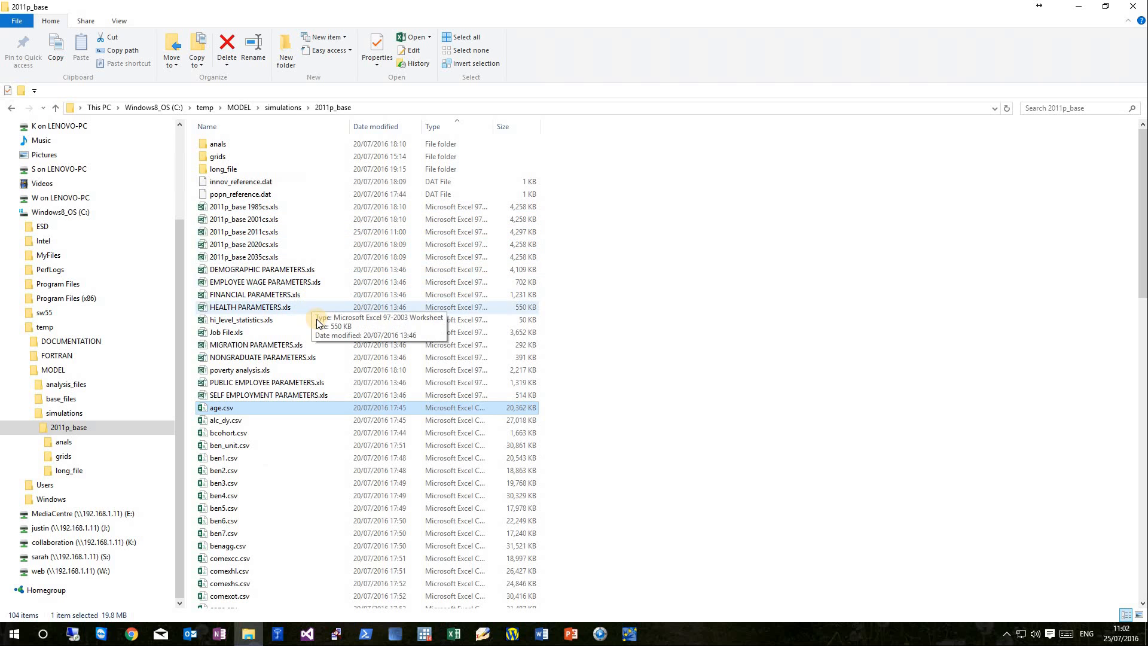
double_click(254, 408)
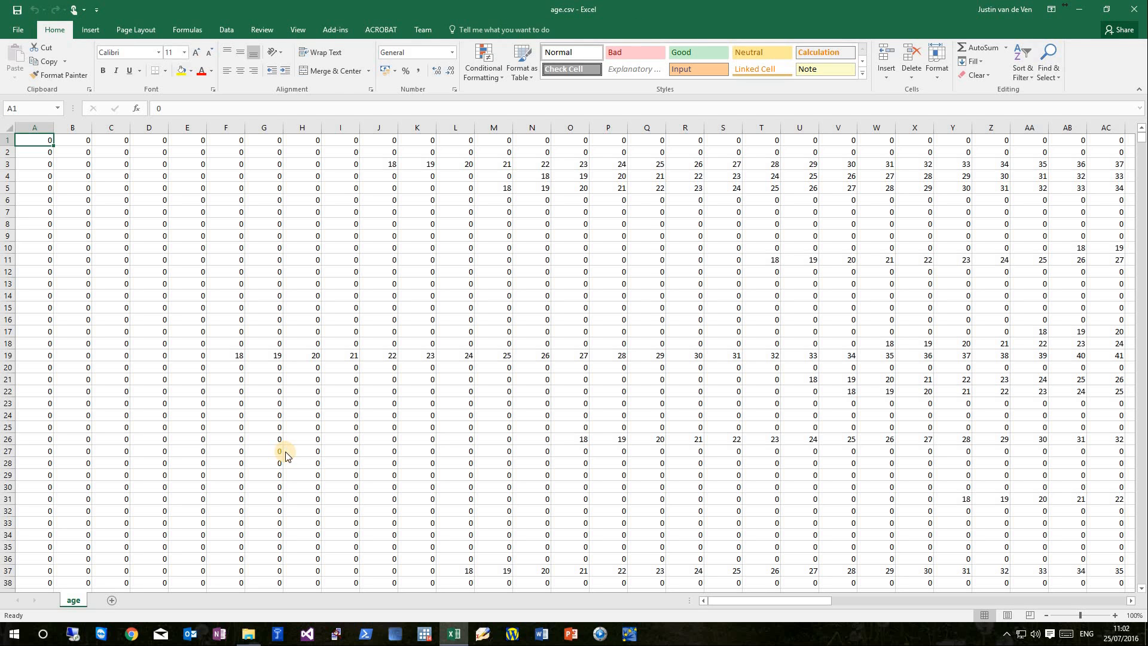
key(ctrl+1)
key(Escape)
key(alt+t)
key(o)
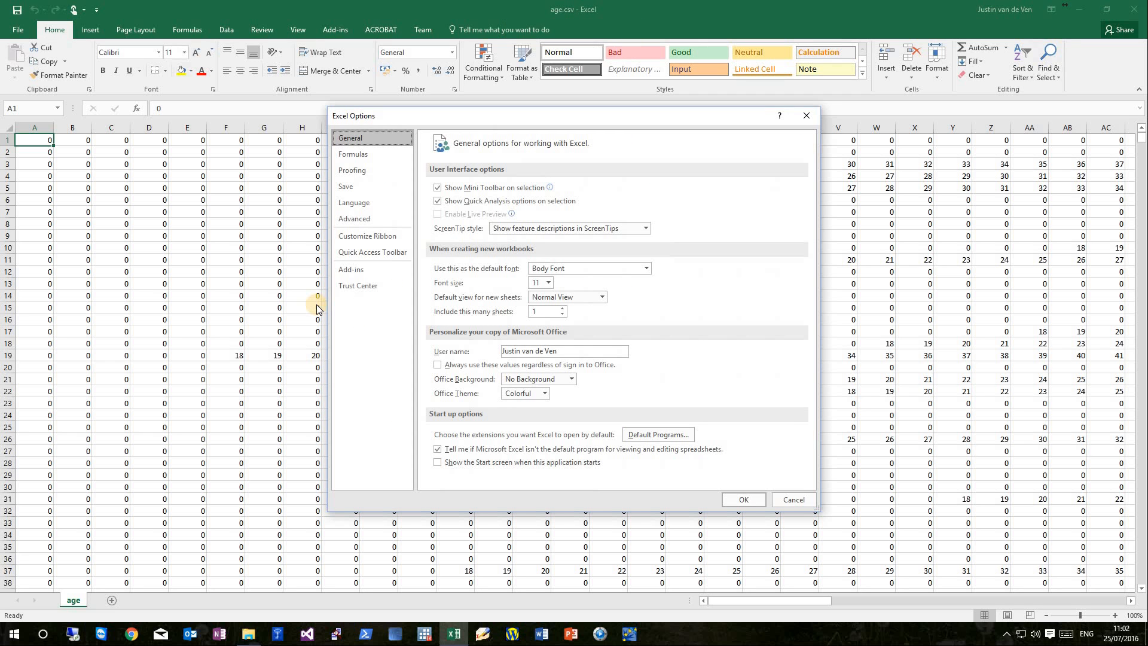
click(366, 154)
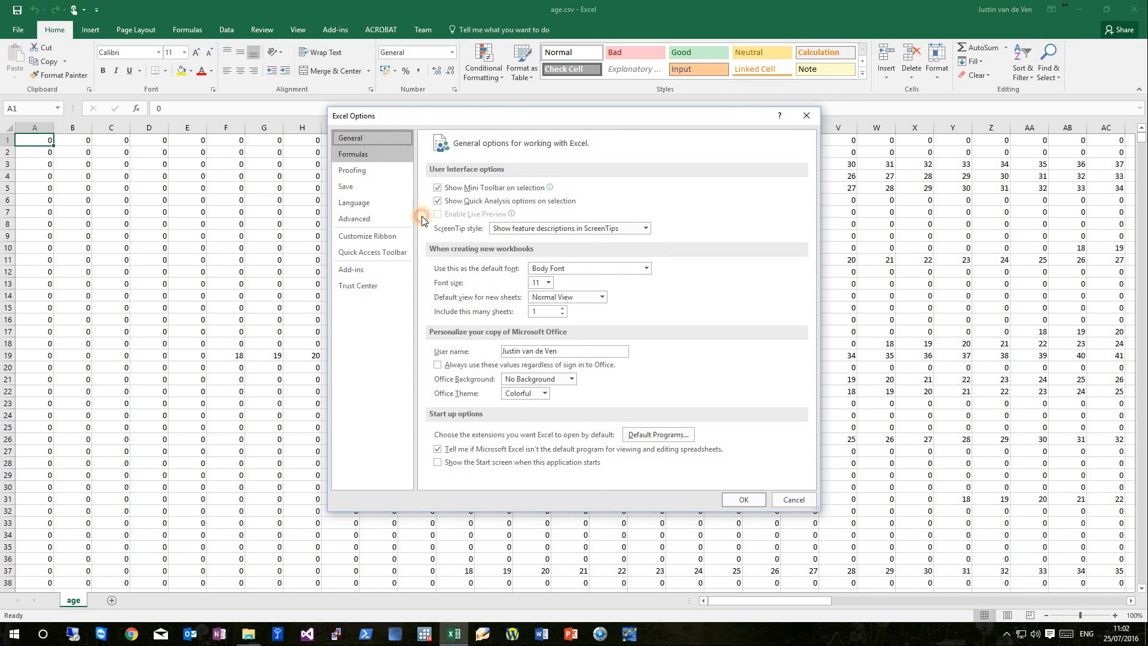
click(439, 278)
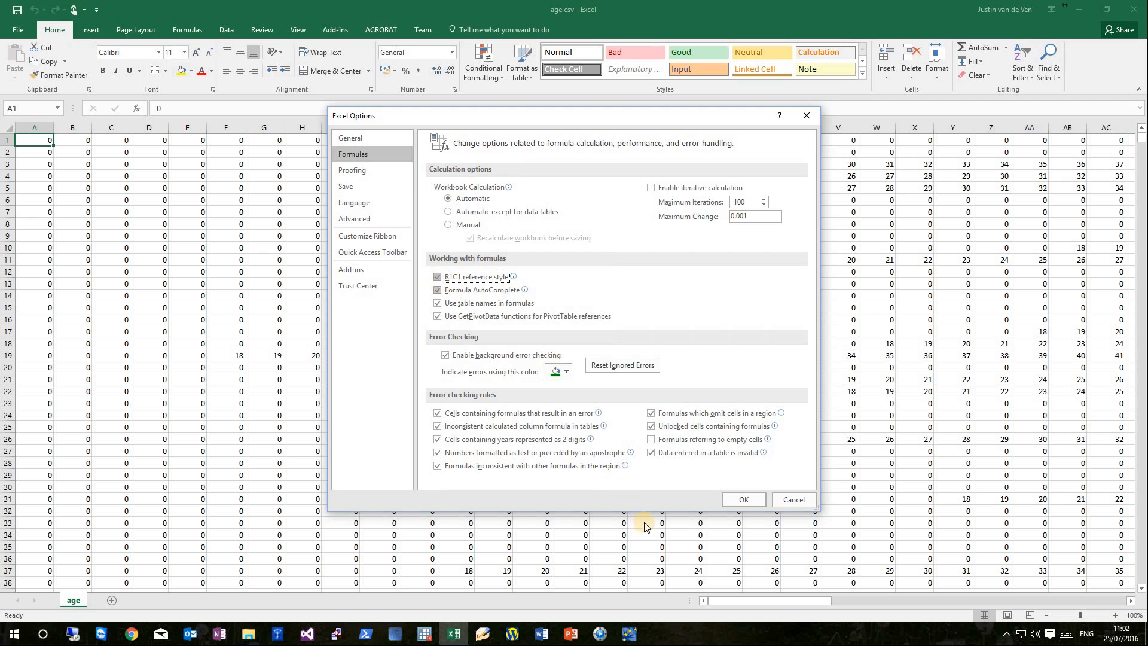
click(744, 499)
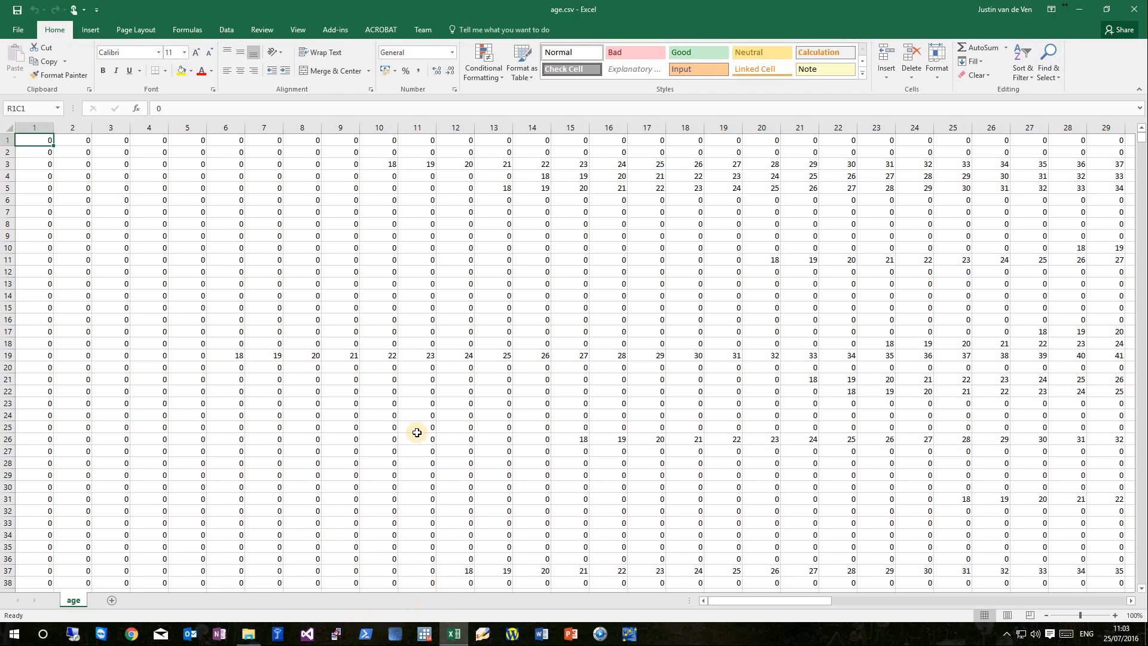
Open Job File.xls and locate the number of periods to simulate back under SIMULATED POPULATION DATA on the input sheet.
key(alt)
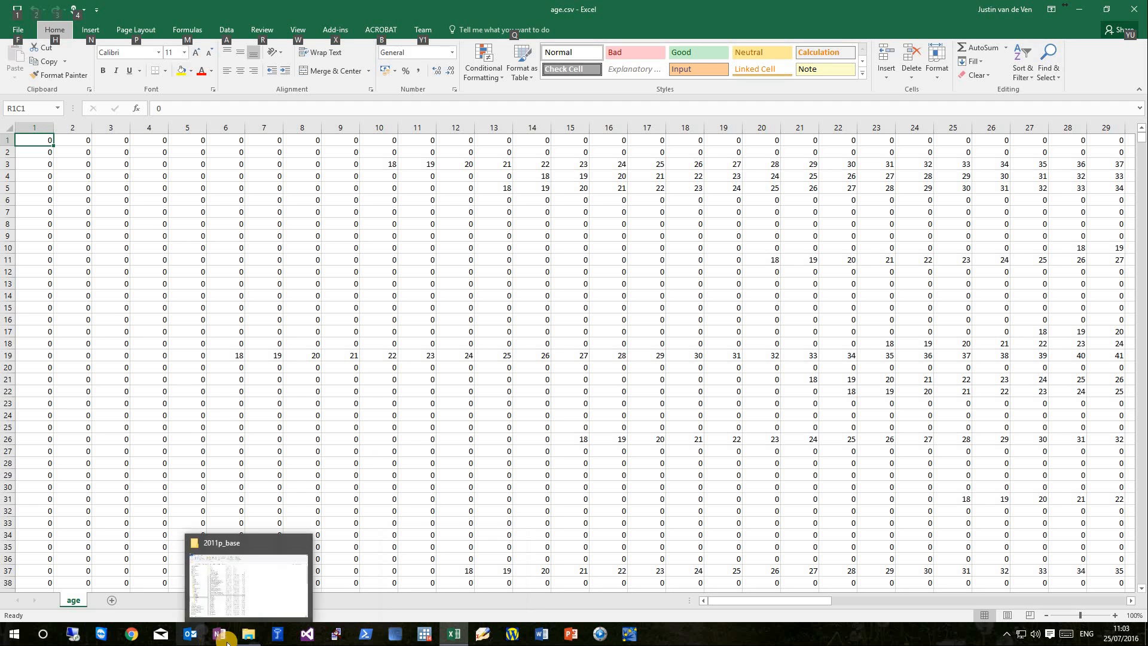
click(248, 634)
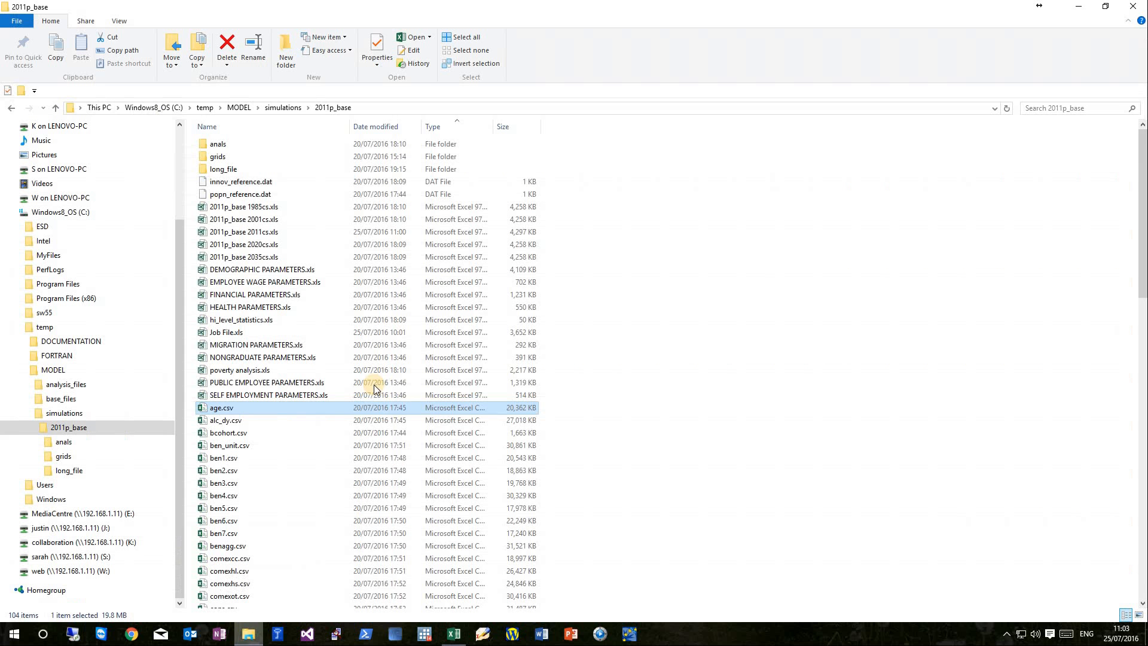
double_click(228, 332)
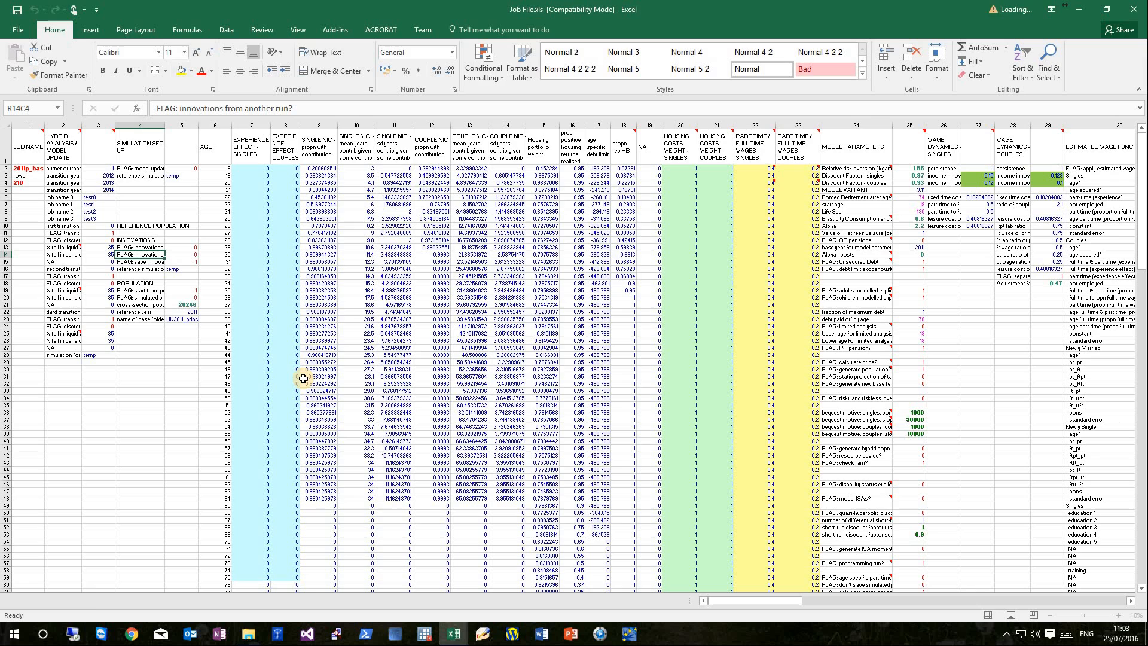
key(alt+Page_Down)
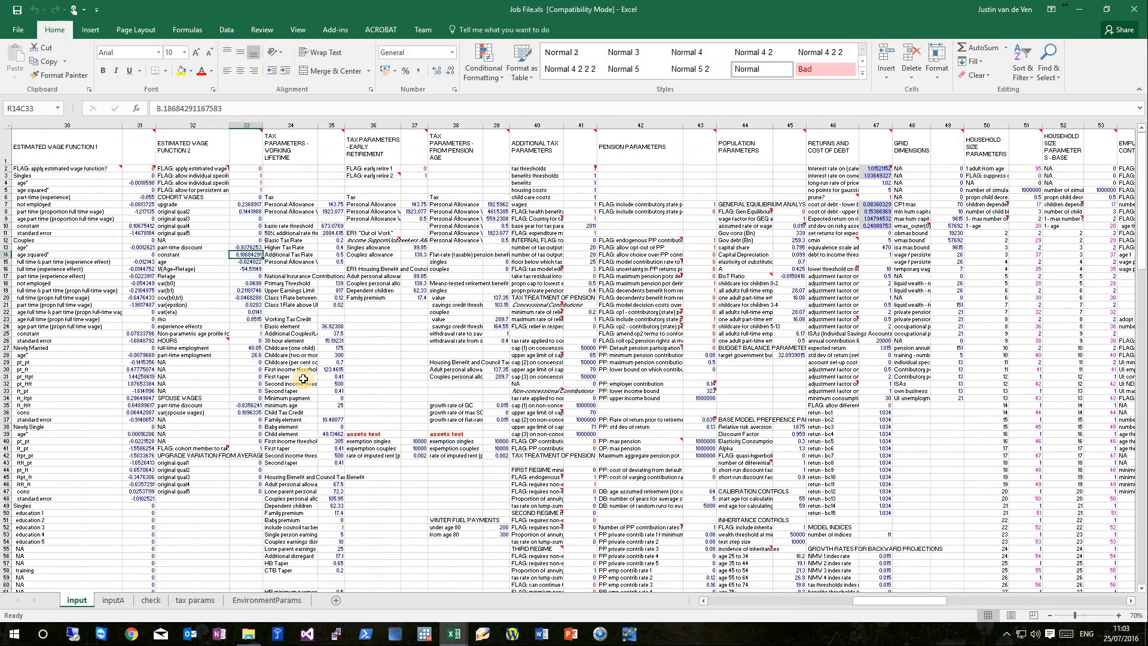
key(alt+Page_Down)
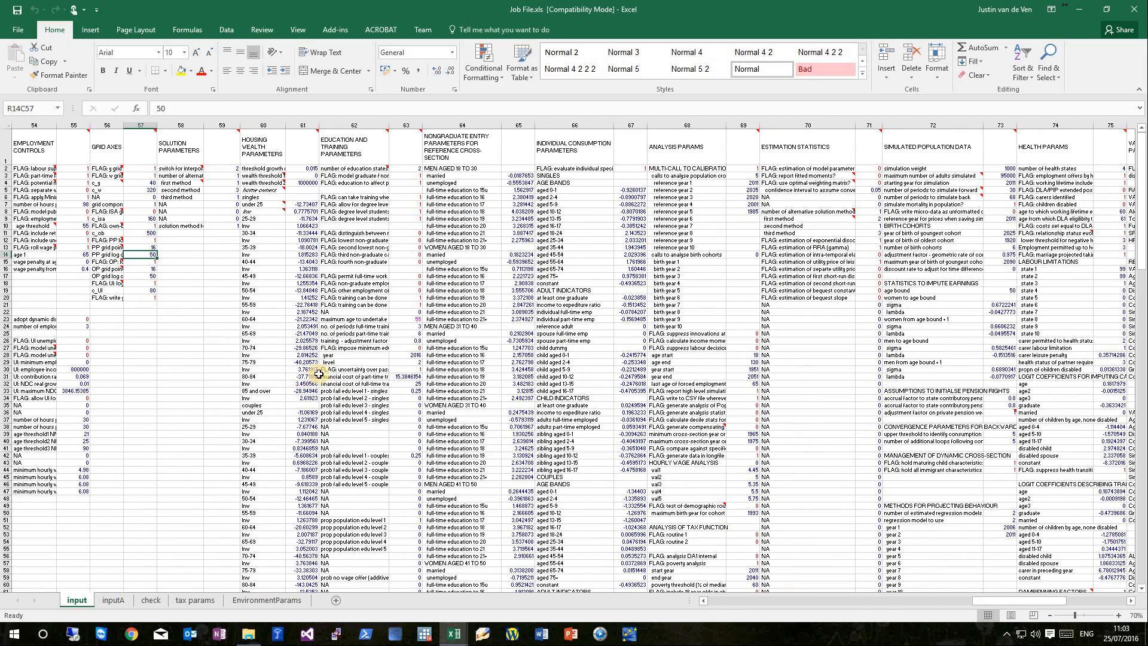
click(1002, 199)
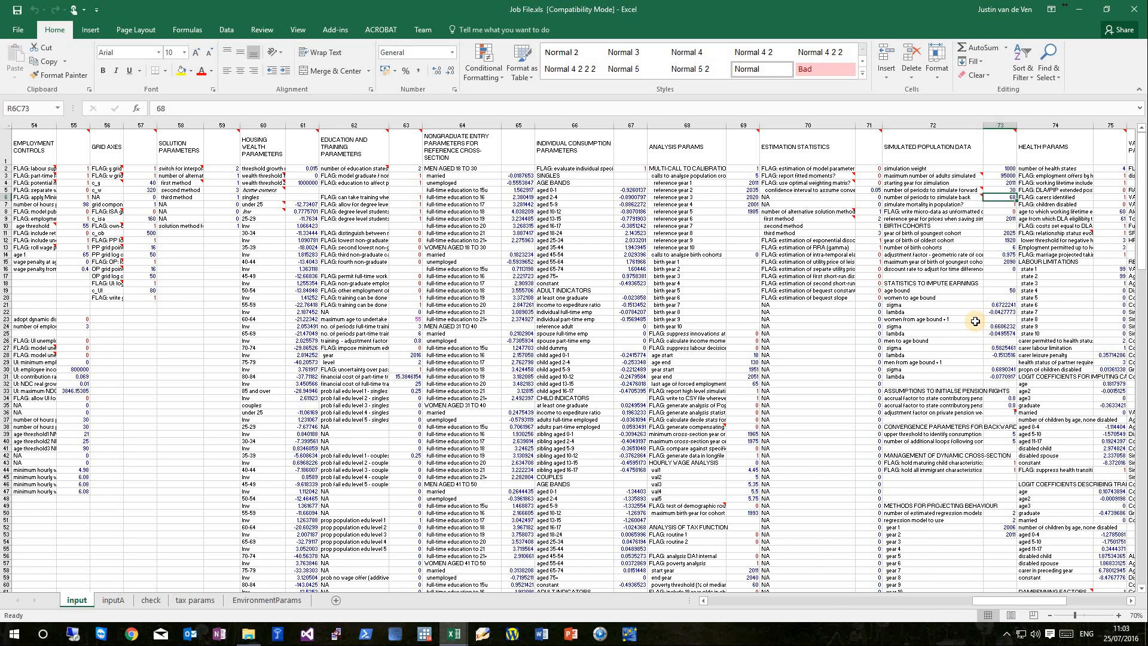
Return to age.csv and go to column 69 of the first row.
key(alt+Tab)
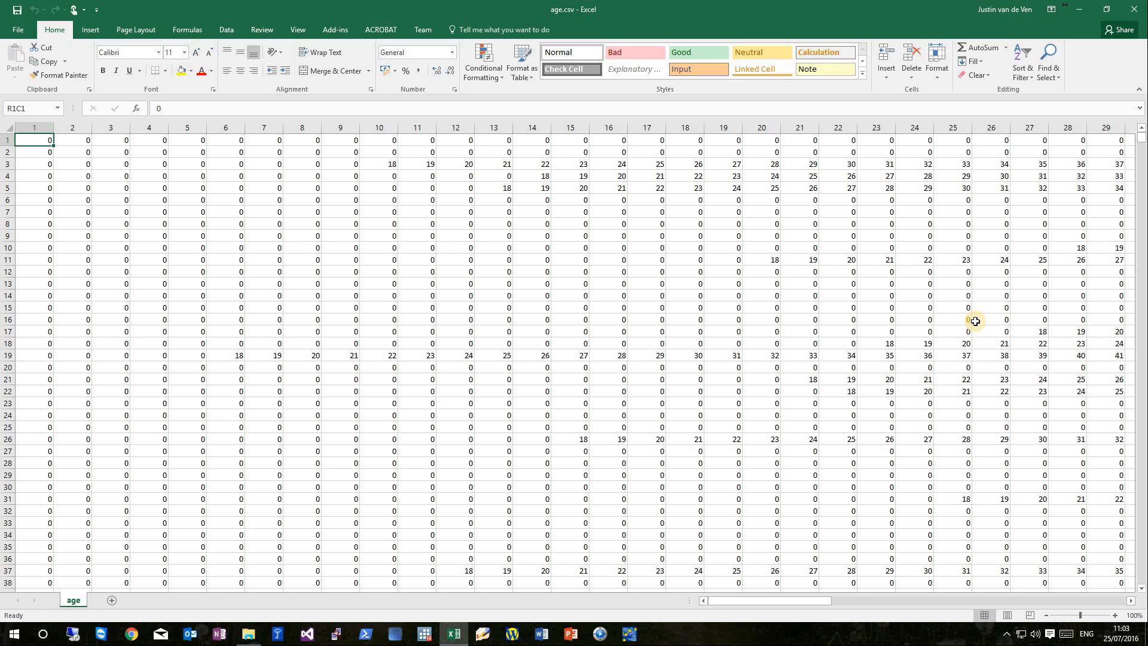
key(alt+Page_Down)
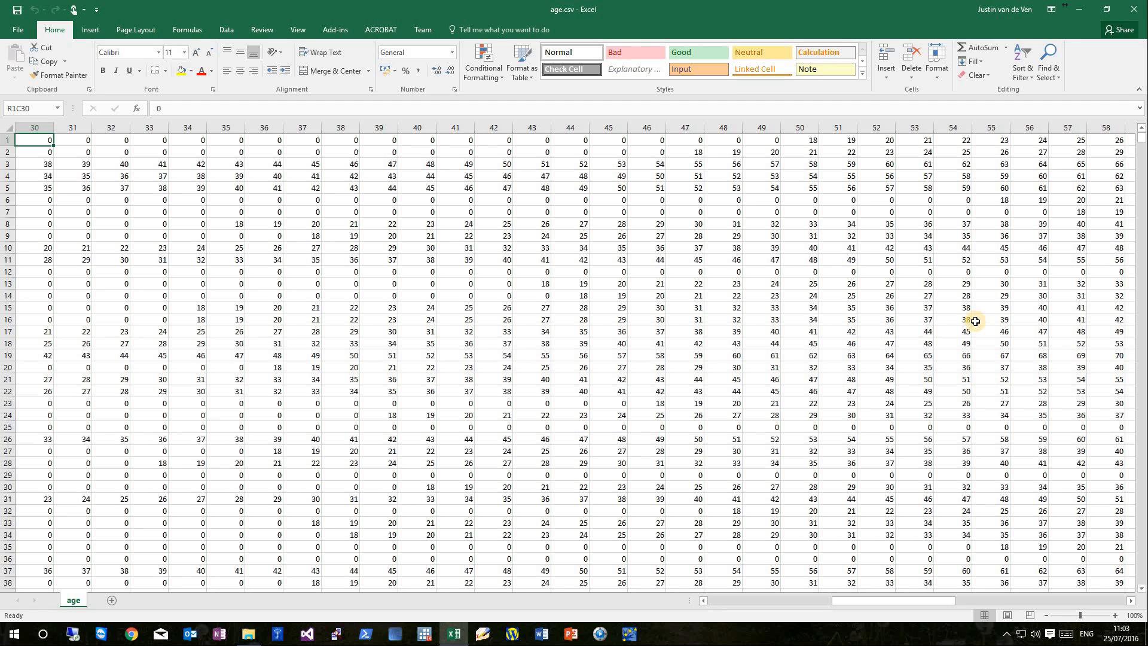
key(alt+Page_Down)
key(Right)
key(Right)
key(Right)
key(Right)
key(Right)
key(Right)
key(Right)
key(Right)
key(Right)
key(Right)
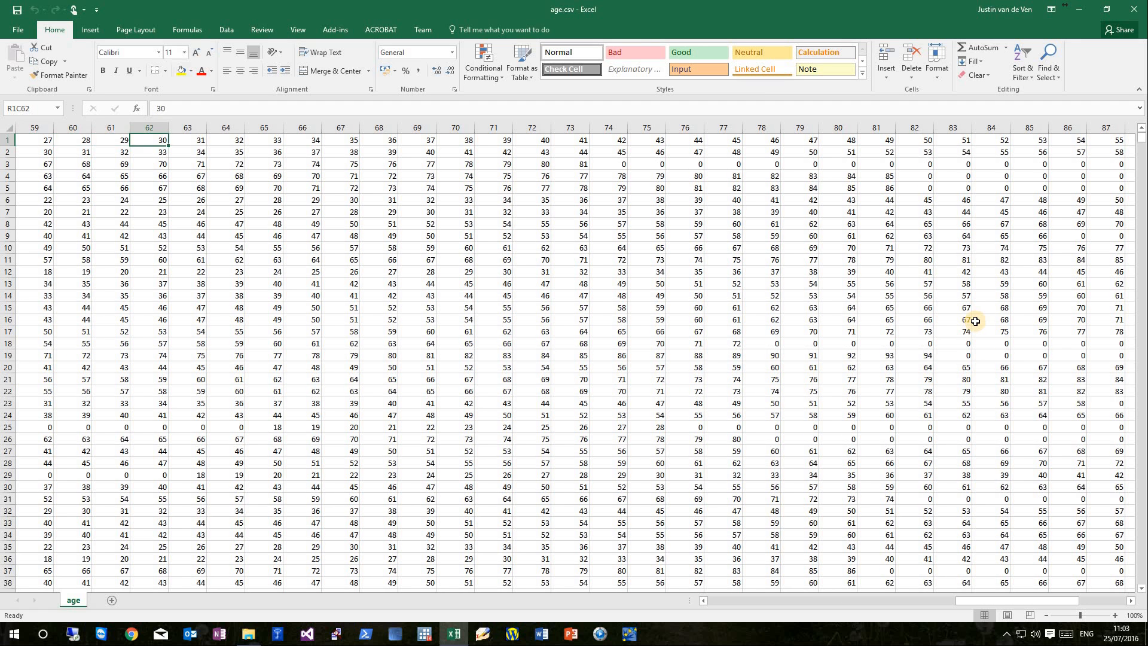
Scan the ages down column 69 to about row 192 and return to the first row.
key(Down)
key(Page_Down)
key(Page_Down)
key(Page_Down)
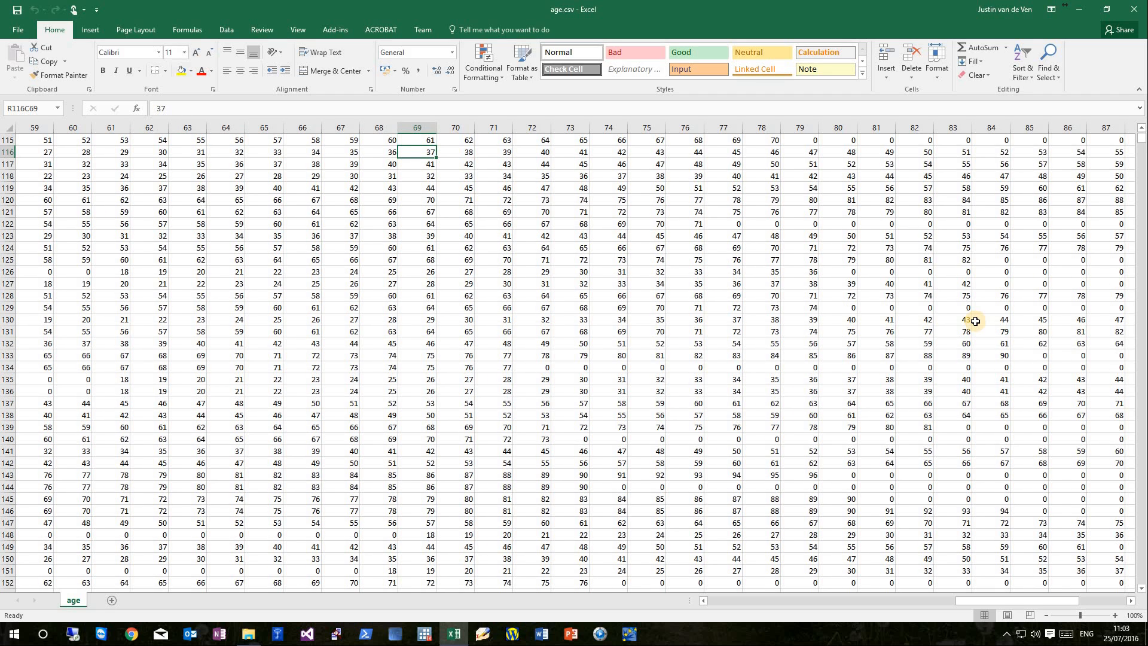
key(Page_Down)
key(Page_Down)
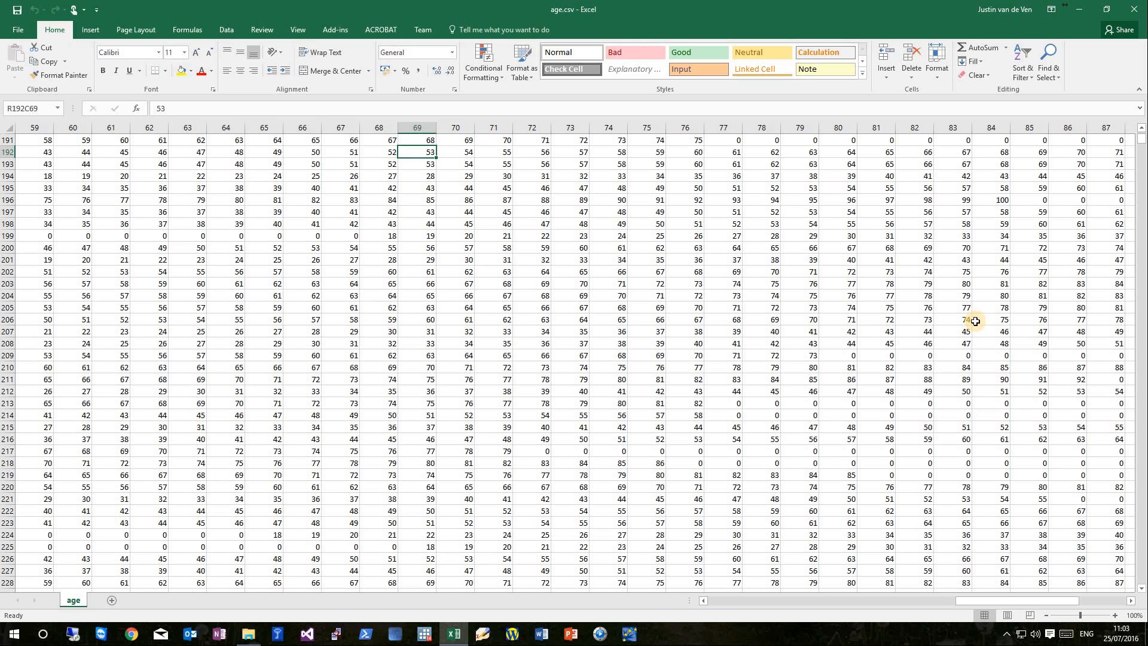
key(Page_Up)
key(Page_Up)
key(Page_Up)
key(Page_Up)
key(Page_Up)
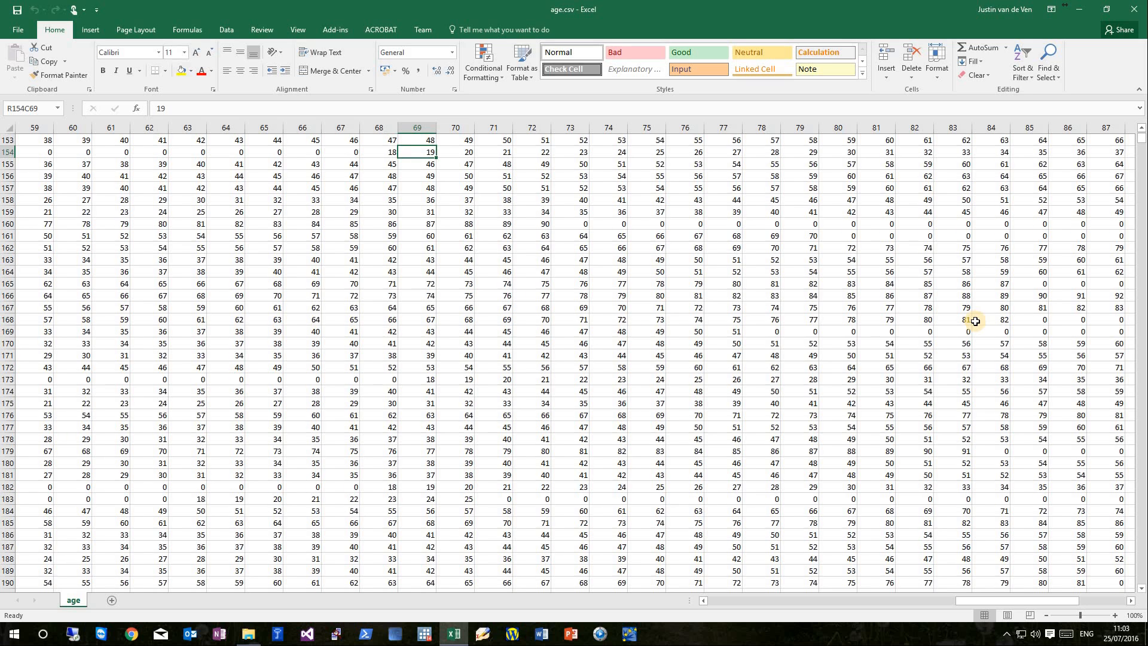
key(Up)
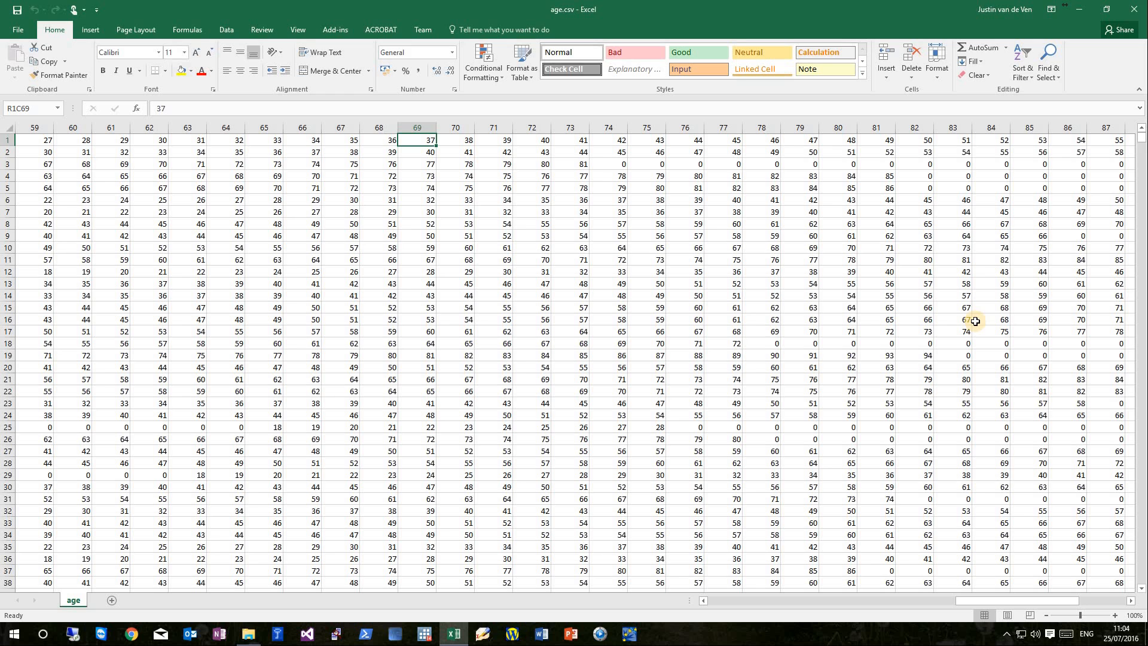
Trace the first row's ages back to about column 66 and forward to the last data column, 98.
key(Left)
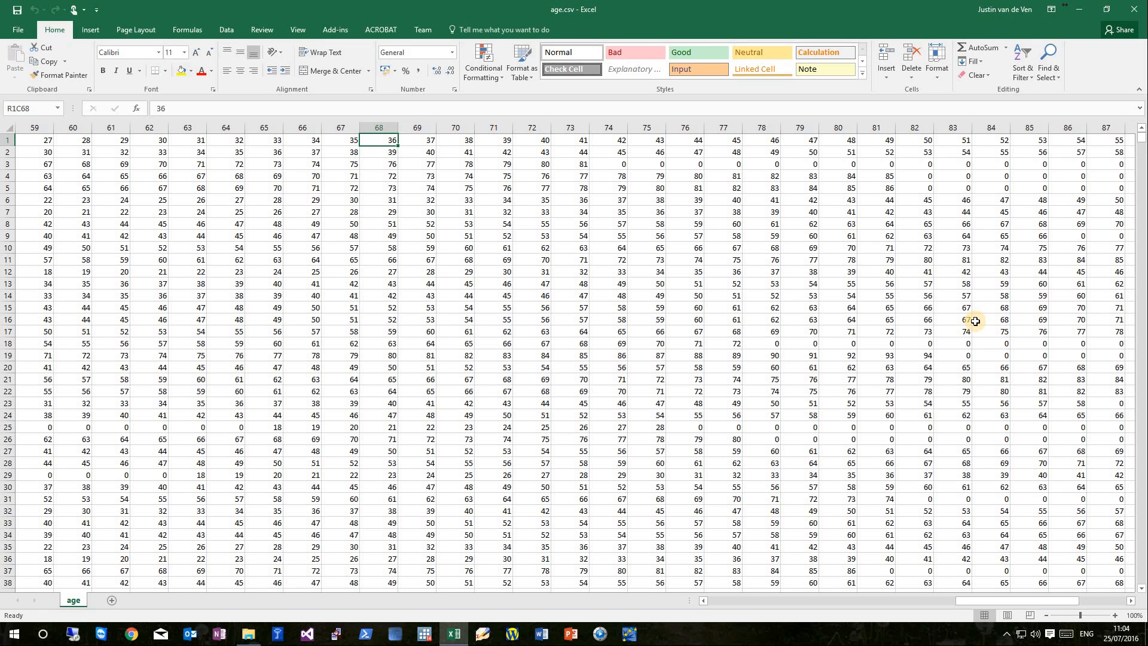
key(Left)
key(Left)
key(Left)
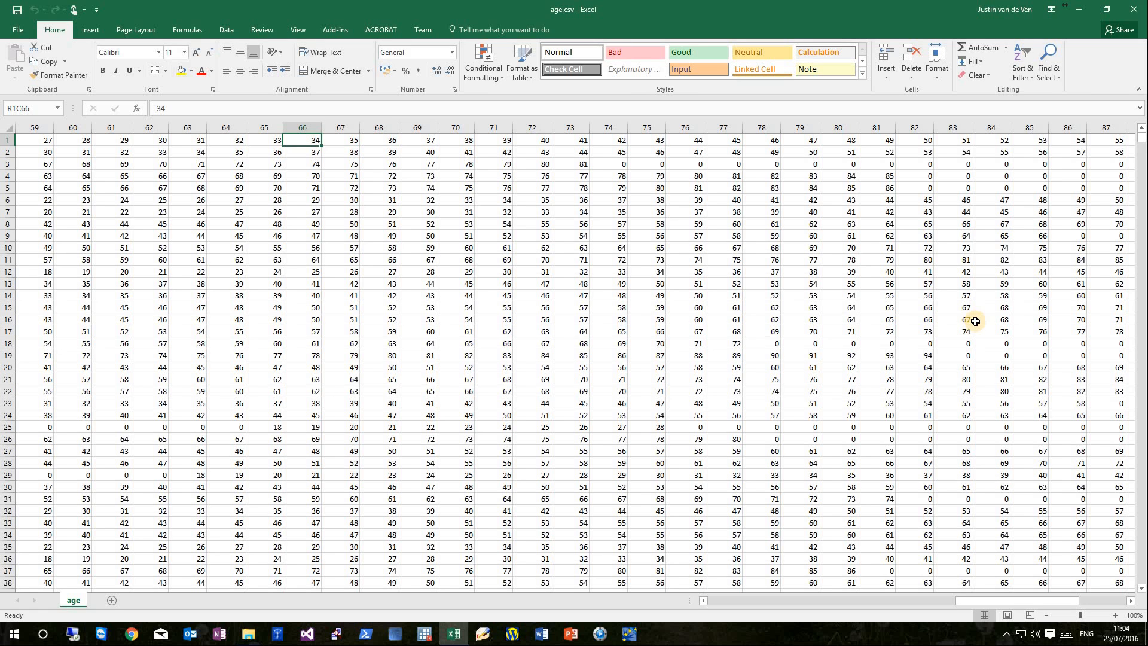
key(Right)
key(Right)
key(Right)
key(Right)
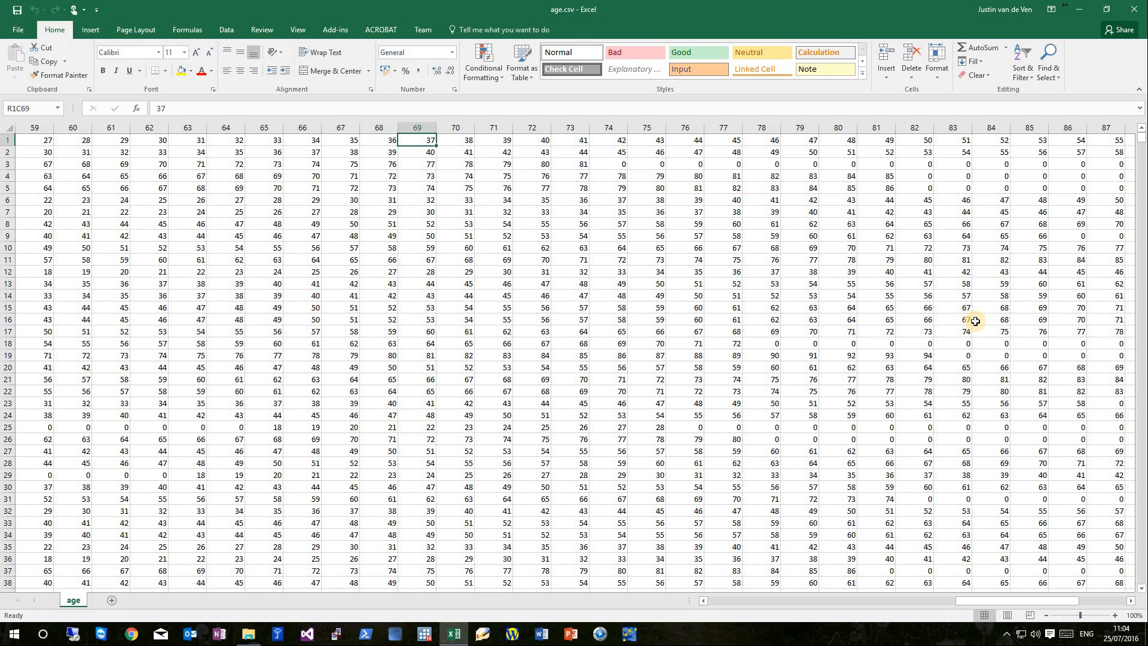
key(Right)
key(Right)
key(Right)
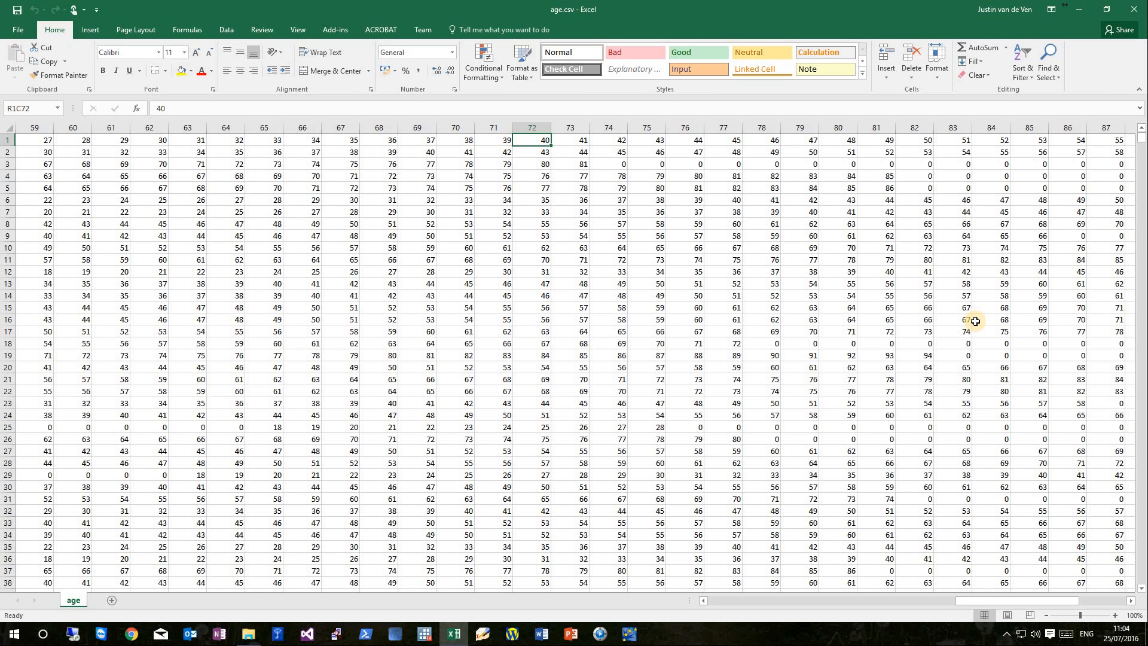
key(ctrl+Right)
key(Right)
key(Left)
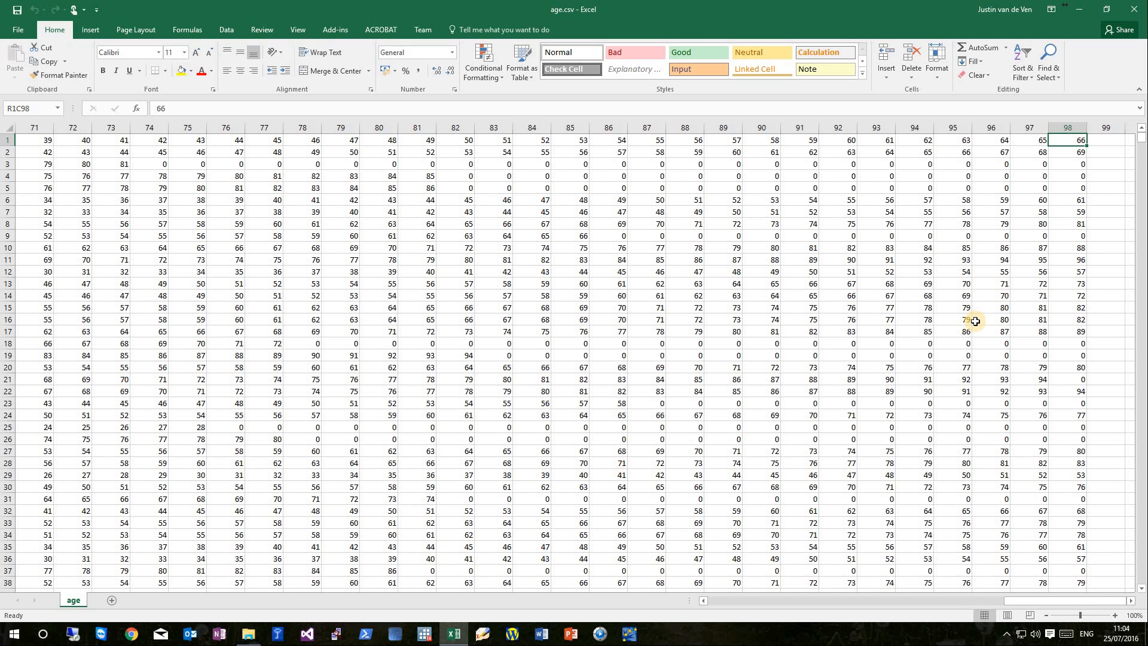
Trace the ages in row 4 backward from the last data column to column 69.
key(Down)
key(Down)
key(Down)
key(Down)
key(Up)
key(Left)
key(Left)
key(Left)
key(Left)
key(Left)
key(Left)
key(Left)
key(Left)
key(Left)
key(Left)
key(Left)
key(Left)
key(Left)
key(Left)
key(Left)
key(Left)
key(Left)
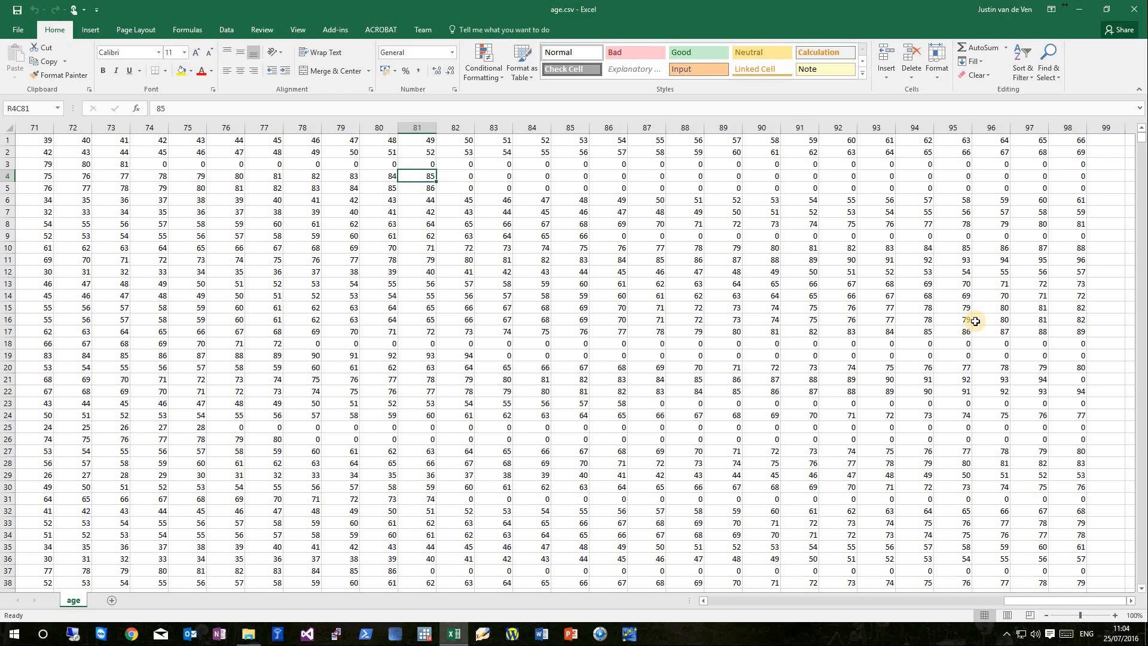
key(Left)
key(Left)
key(Left)
key(Left)
key(Left)
key(Left)
key(Left)
key(Left)
key(Left)
key(Left)
key(Left)
key(Left)
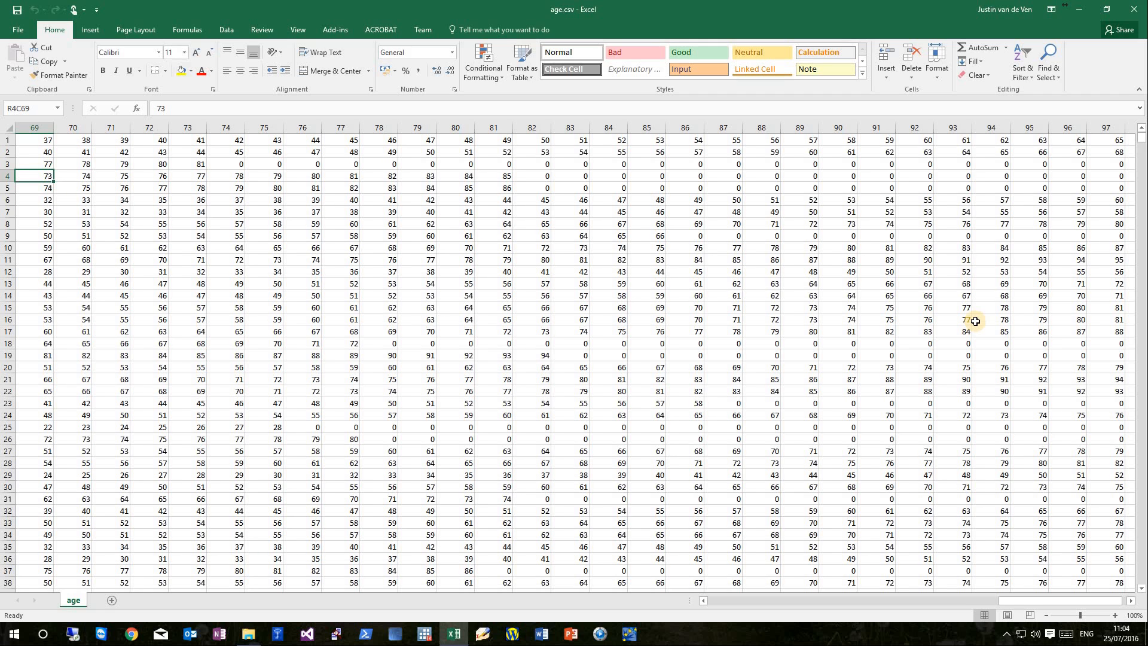
Follow the ages in row 4 forward from column 69 to the last non-zero entry in column 81.
key(Right)
key(Right)
key(Right)
key(Right)
key(Right)
key(Right)
key(Right)
key(Right)
key(Right)
key(Right)
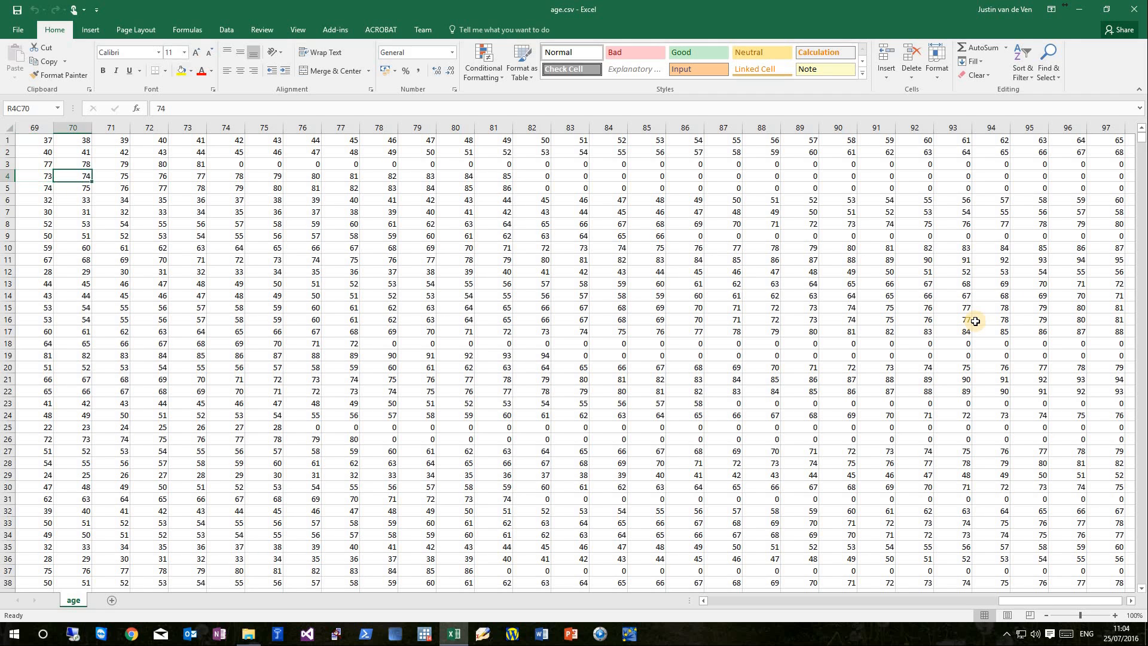
key(Right)
key(Right)
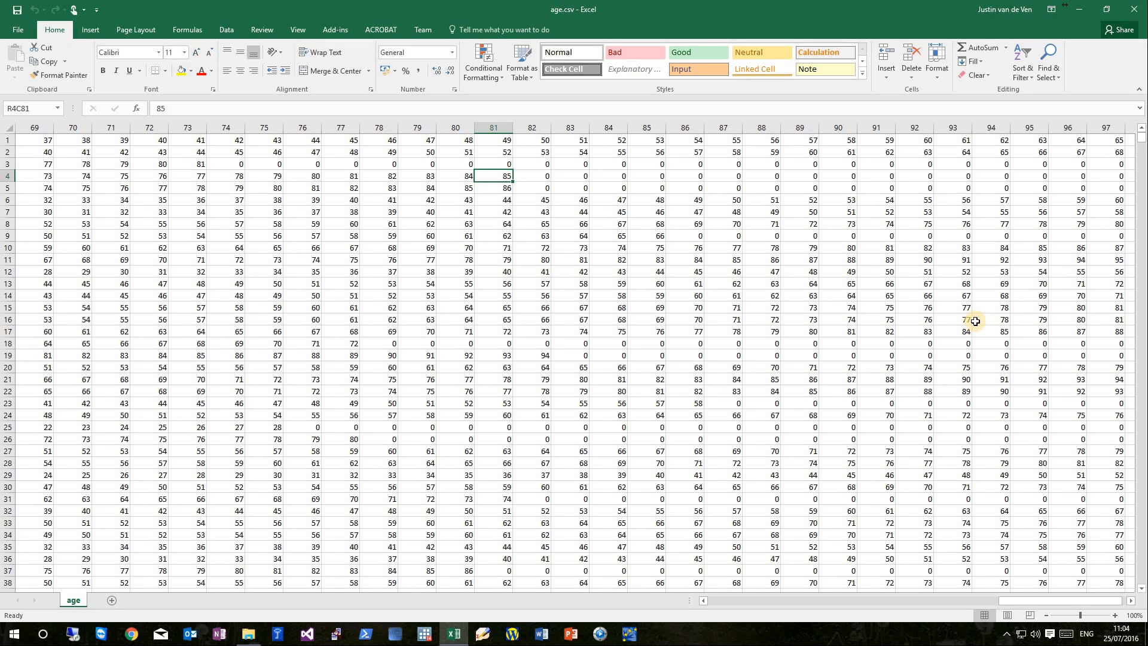
Go to the top of column 81 and jump down to its last data row.
key(Up)
key(Up)
key(Up)
key(ctrl+Down)
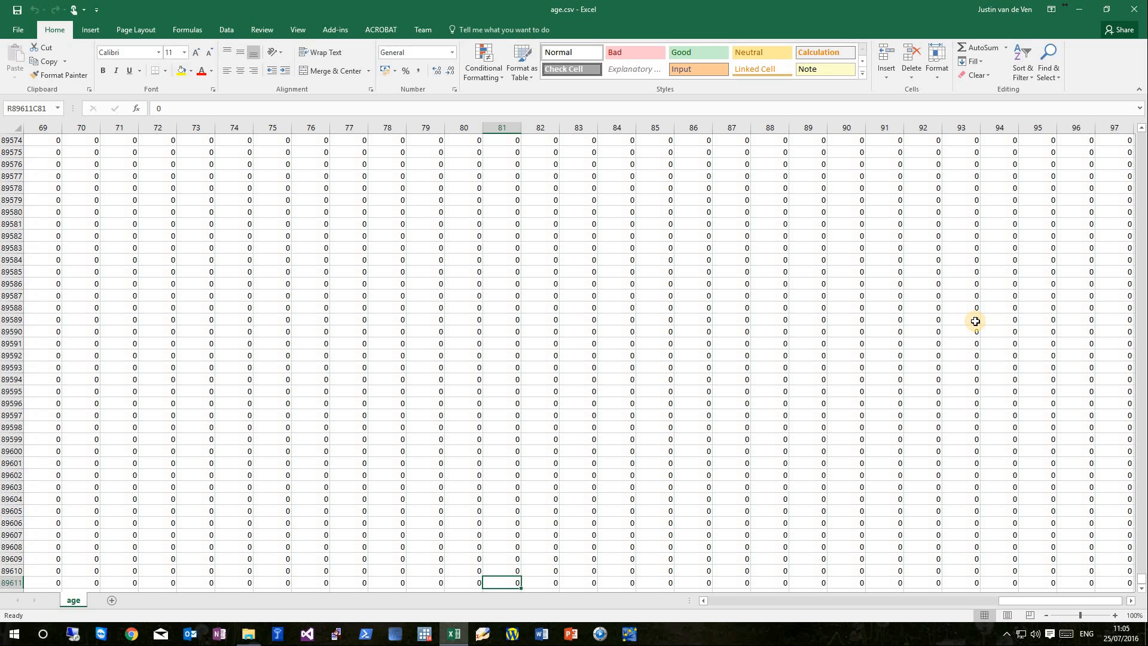
Go to the last data row of column 98 and examine the ages upward to about row 89325.
key(ctrl+Right)
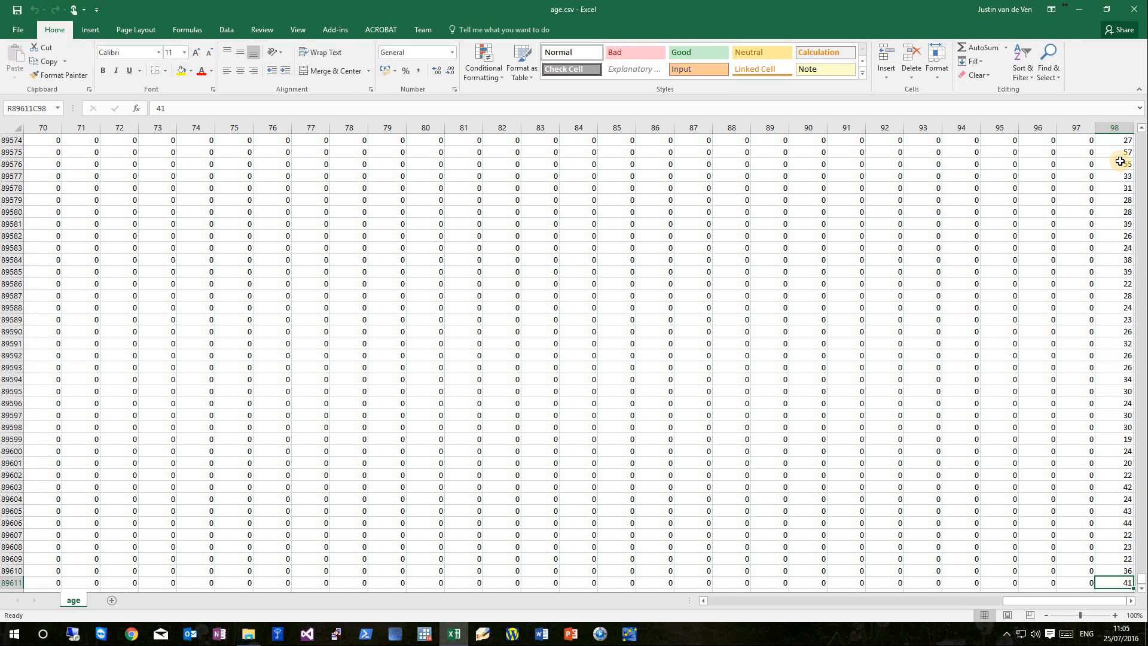
scroll(1120, 162, up, 1)
scroll(1120, 161, up, 12)
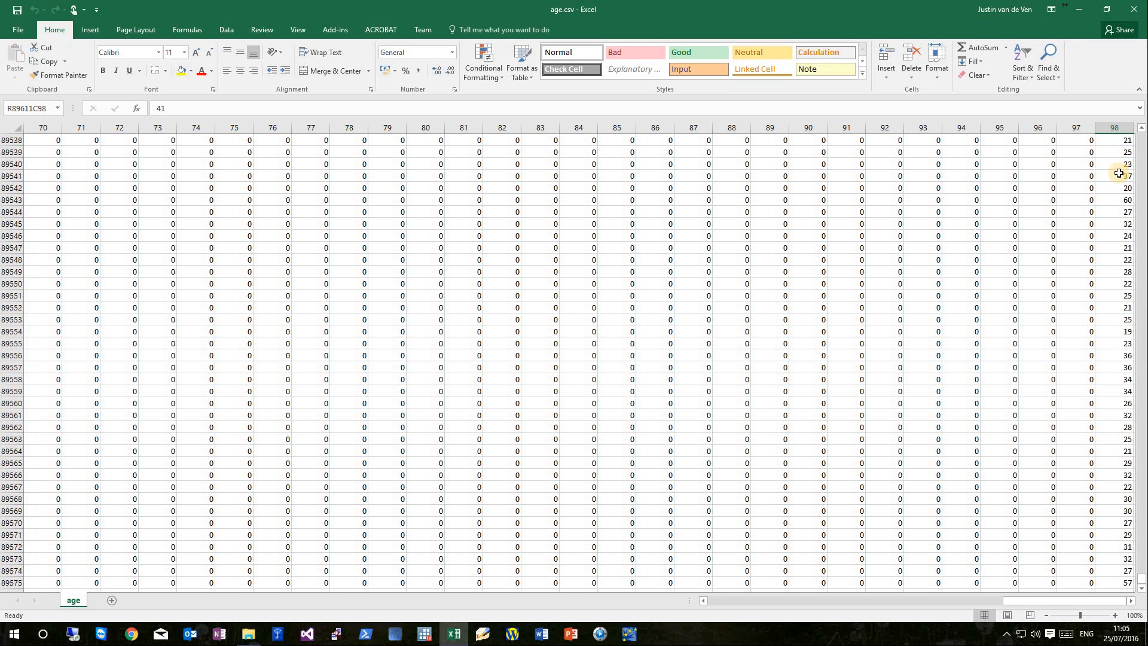
scroll(1120, 176, up, 20)
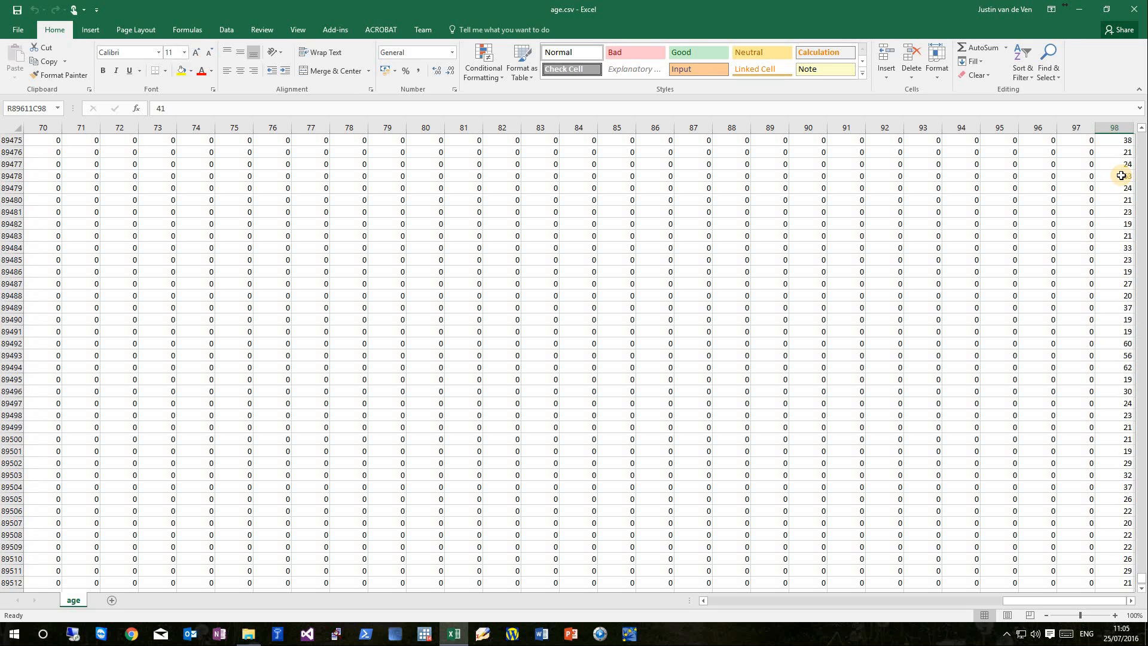
scroll(1121, 175, up, 20)
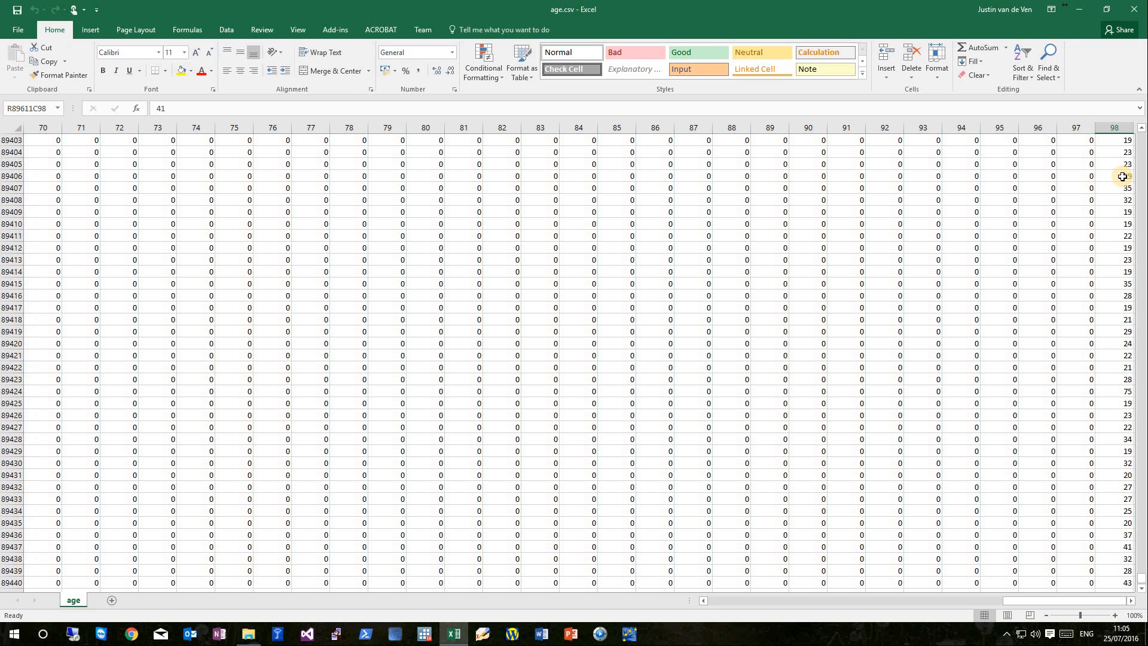
scroll(1122, 176, up, 20)
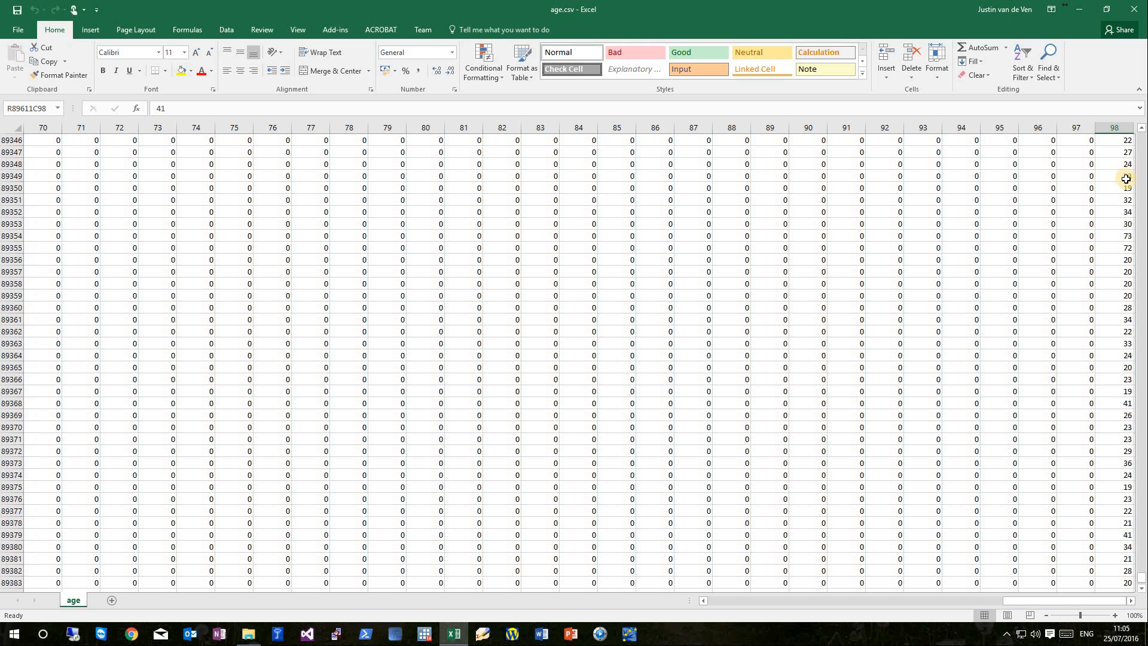
scroll(1126, 179, up, 7)
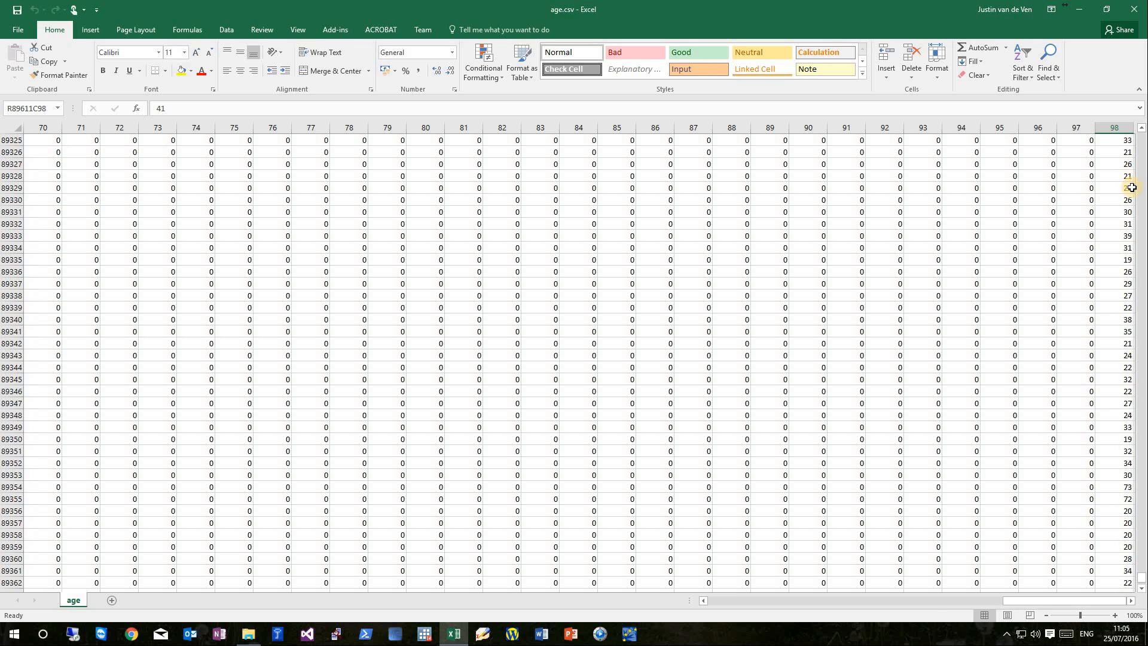
Follow the column 98 entries further up to the block of 18-year-olds at about row 89003.
click(1145, 142)
click(1145, 141)
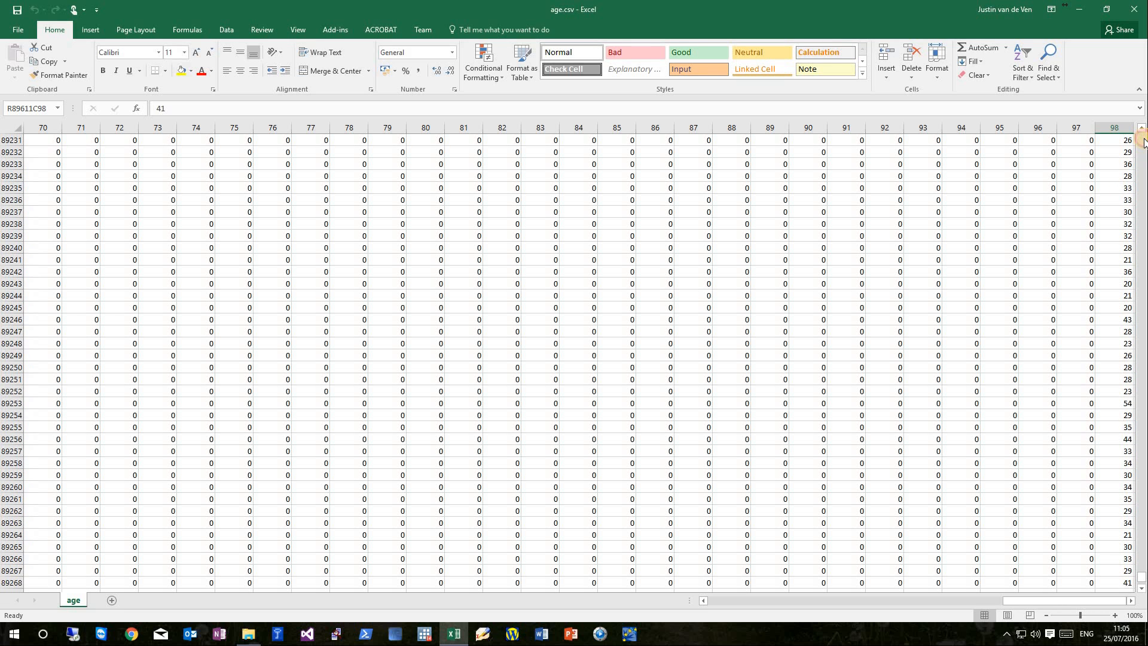
click(1144, 142)
click(1144, 142)
click(1144, 142)
click(1145, 142)
click(1145, 142)
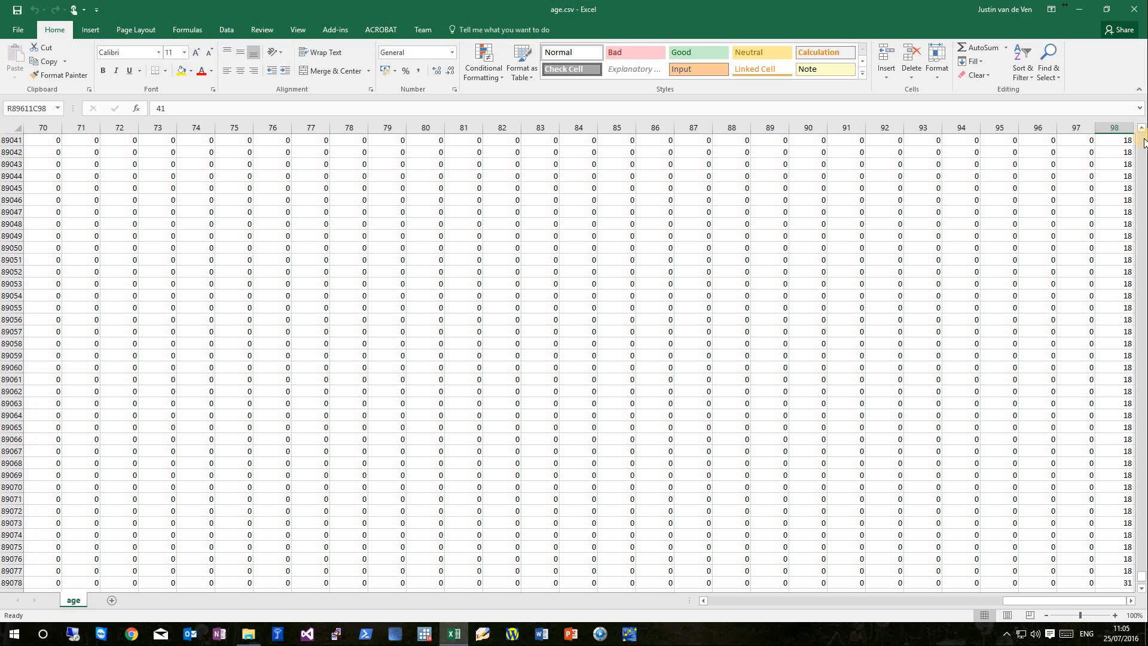
click(1145, 142)
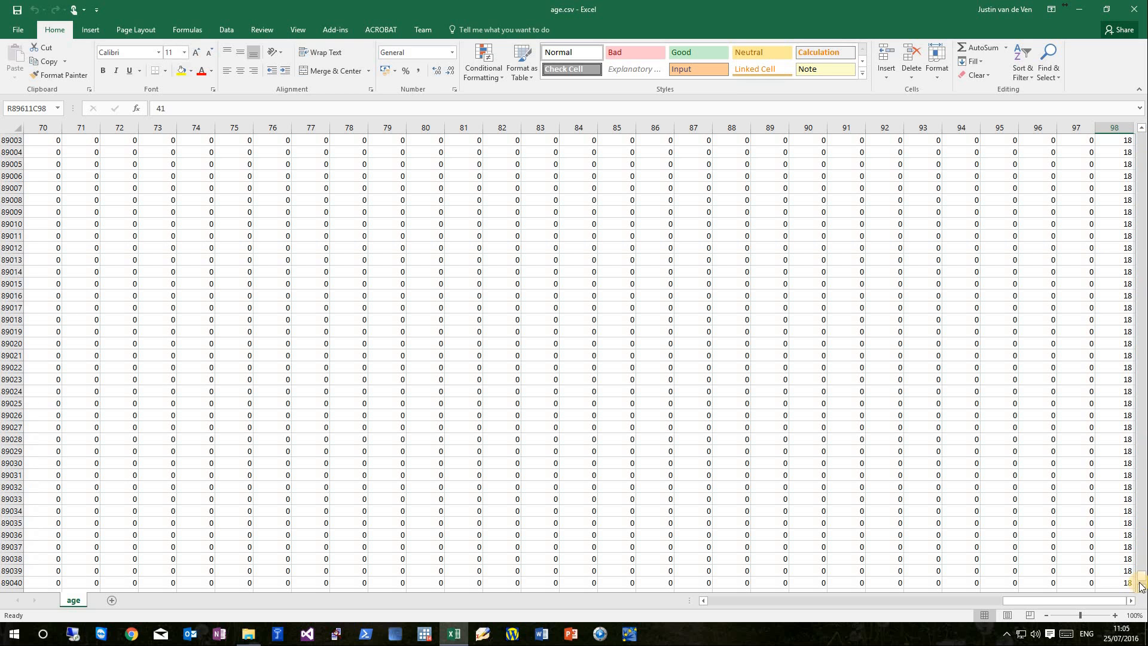
Trace the block of 18s in column 98 up to its start and select the last non-zero entry in column 97, row 88283.
click(1143, 449)
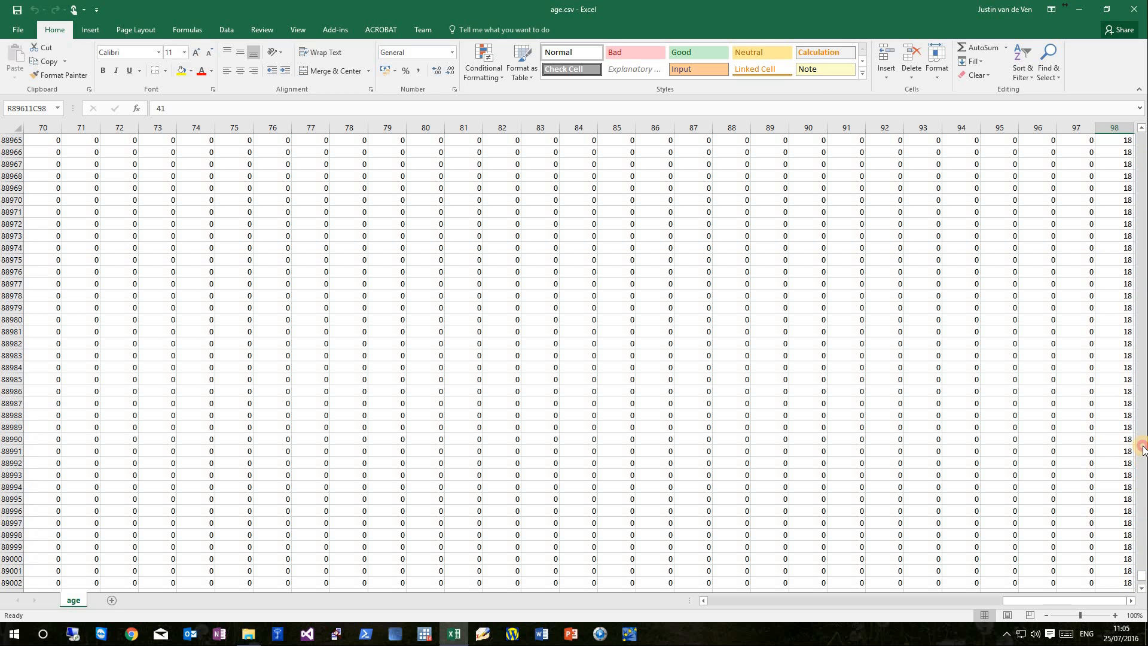
click(1143, 450)
click(1143, 450)
click(1143, 449)
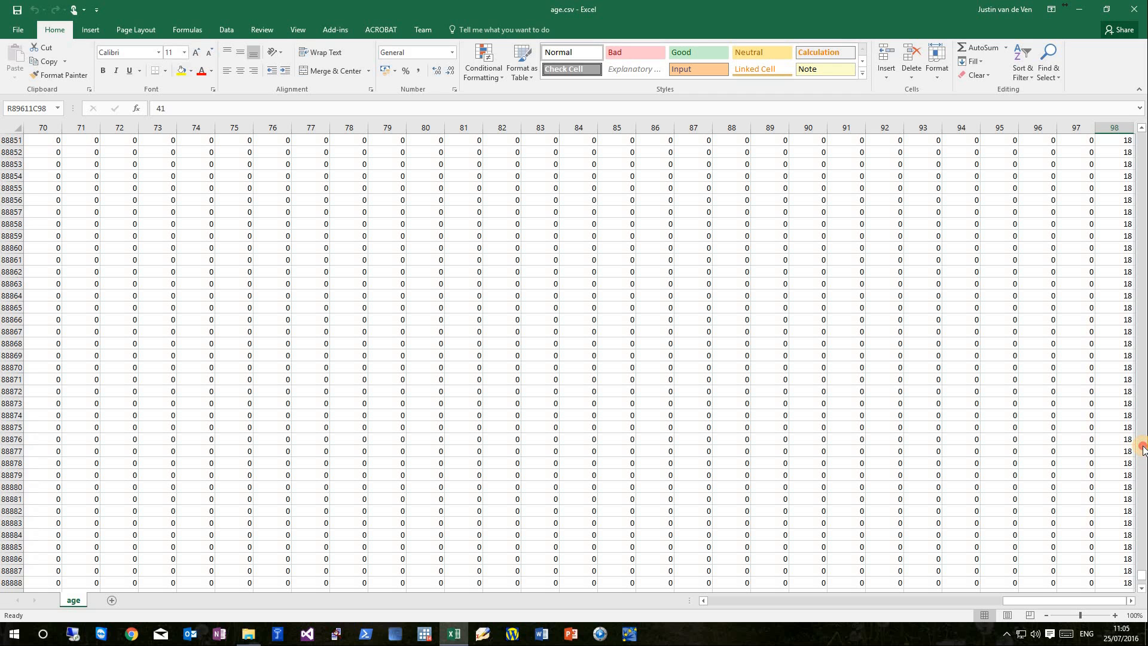
click(1143, 449)
click(1143, 450)
click(1143, 449)
click(1144, 450)
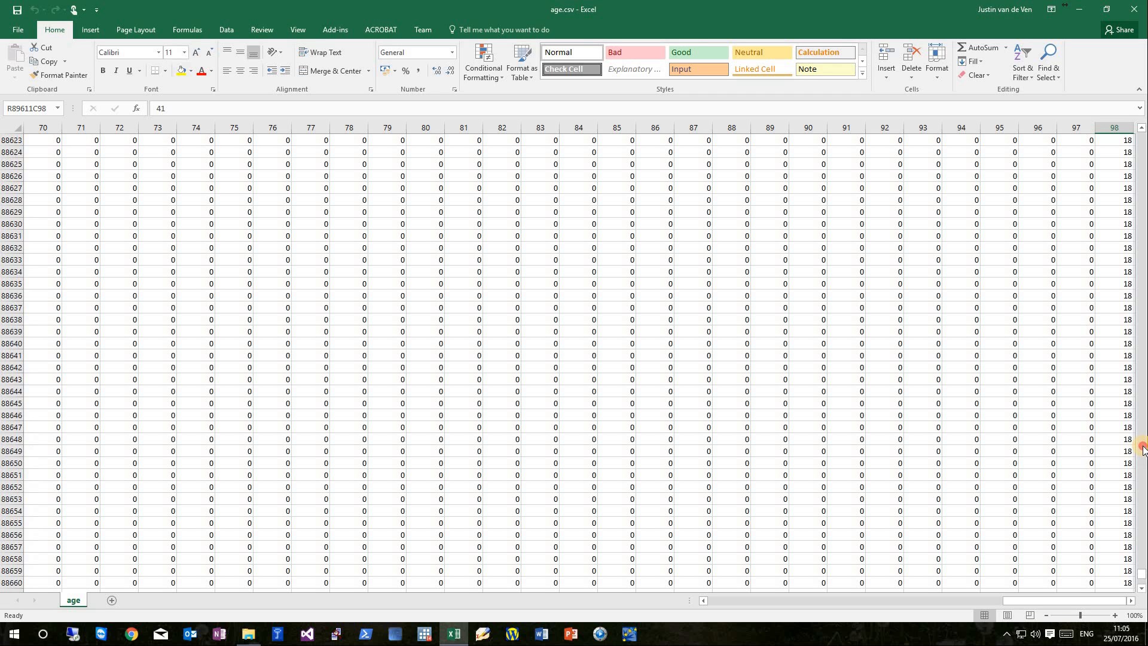
click(1144, 449)
click(1143, 450)
click(1143, 450)
click(1143, 449)
click(1143, 449)
click(1143, 449)
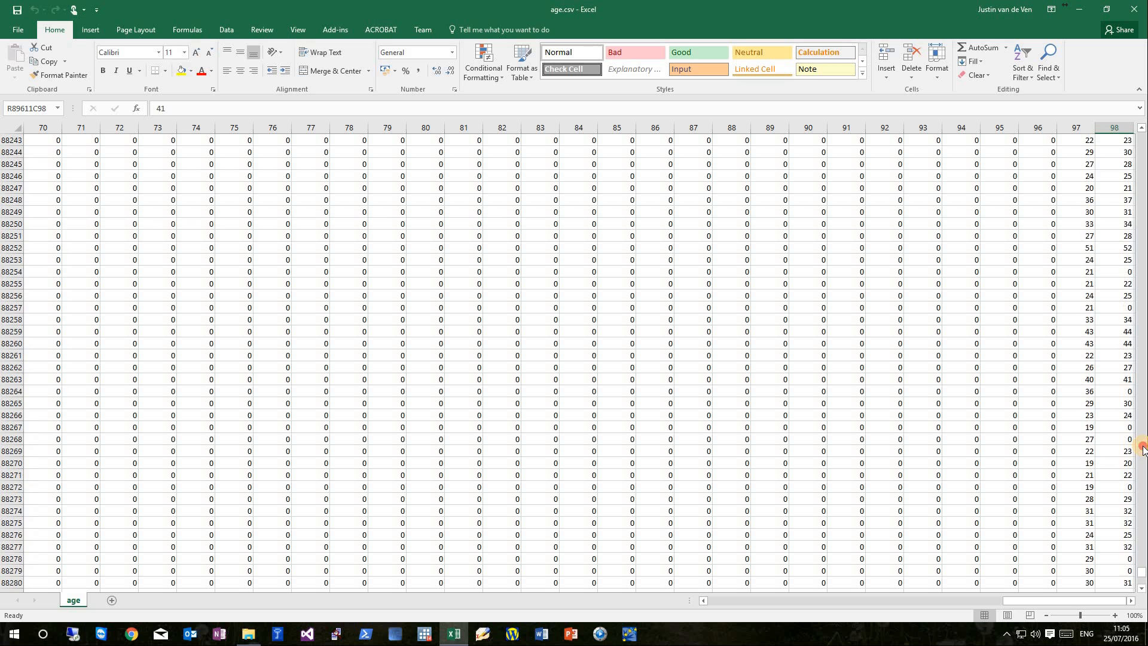
click(1143, 450)
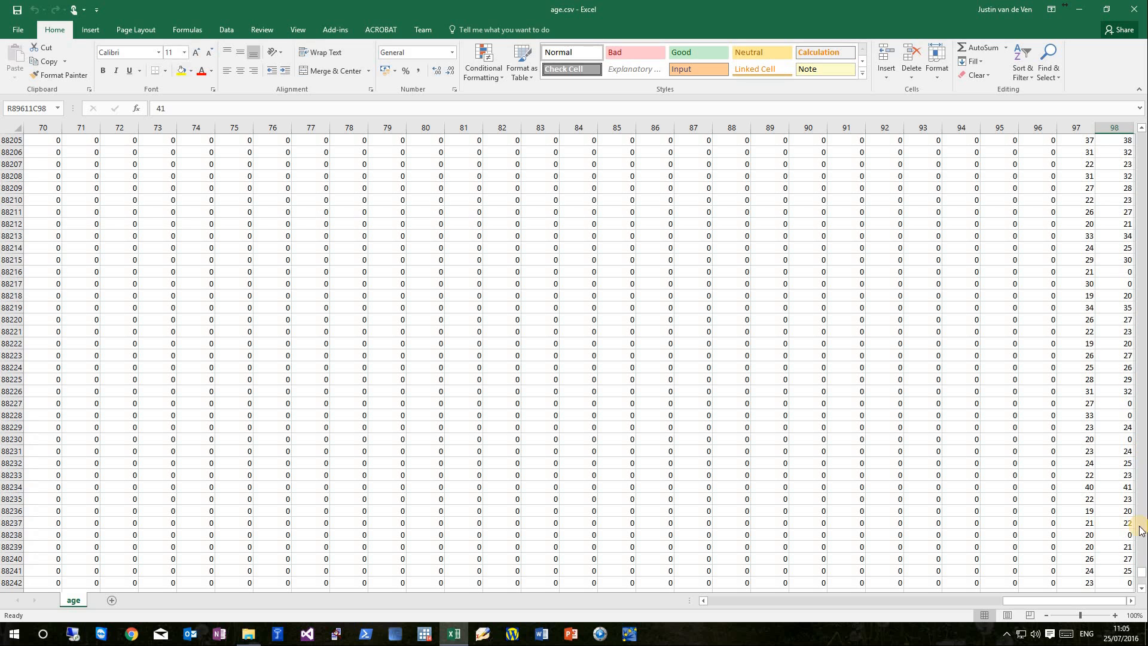
click(1141, 581)
click(1142, 583)
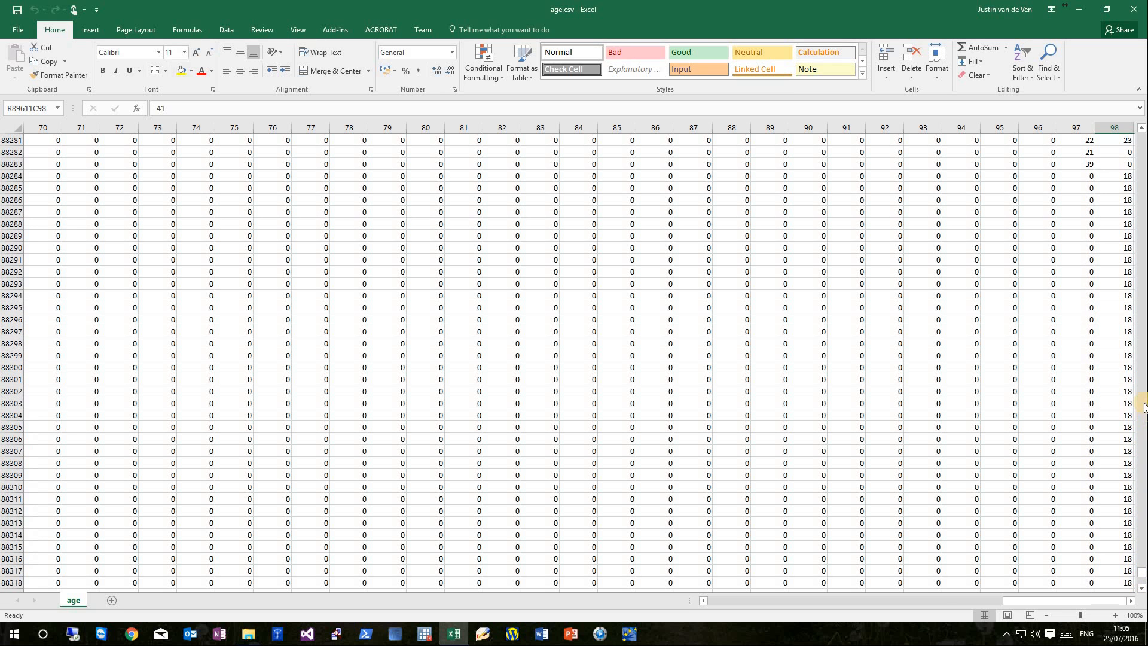
click(1087, 166)
Examine the paired ages in columns 97 and 98 from row 88283 up to the block of 18-year-olds in column 97.
scroll(1094, 272, up, 12)
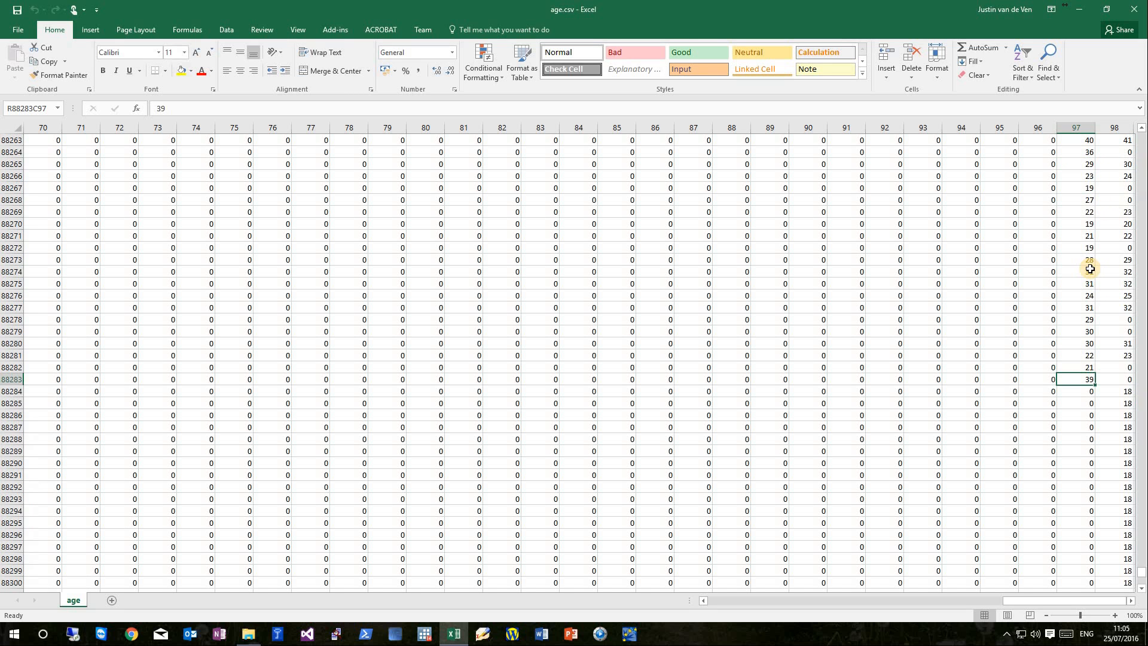
scroll(1090, 269, up, 20)
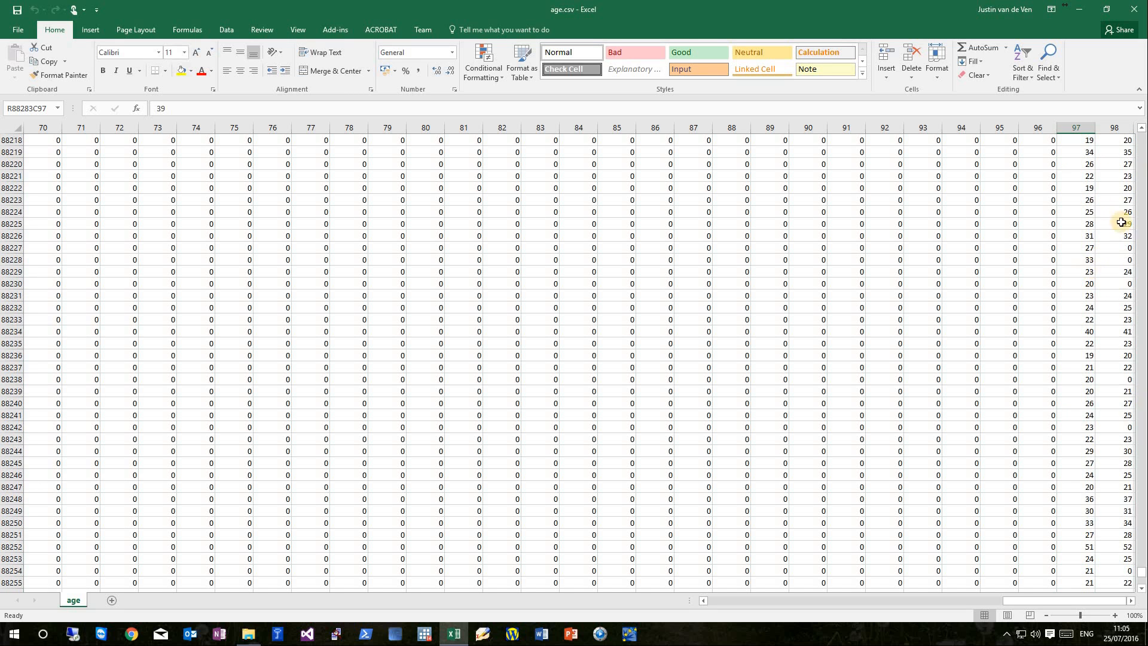
click(1140, 162)
click(1140, 162)
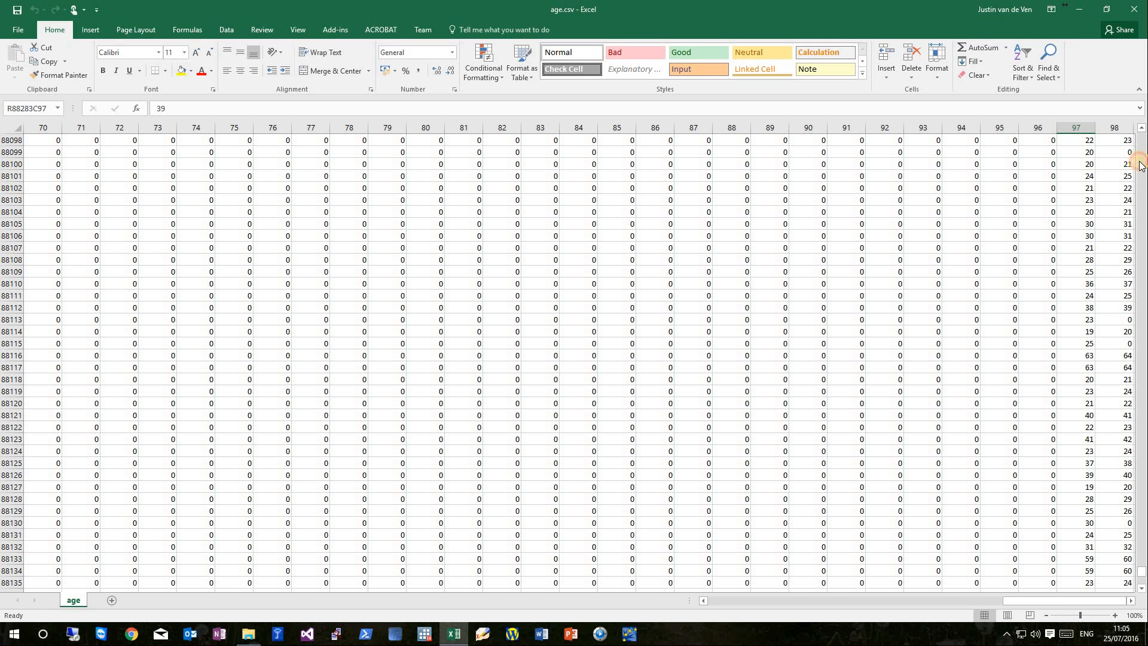
click(1141, 162)
click(1140, 162)
click(1141, 162)
click(1141, 162)
click(1140, 162)
click(1141, 162)
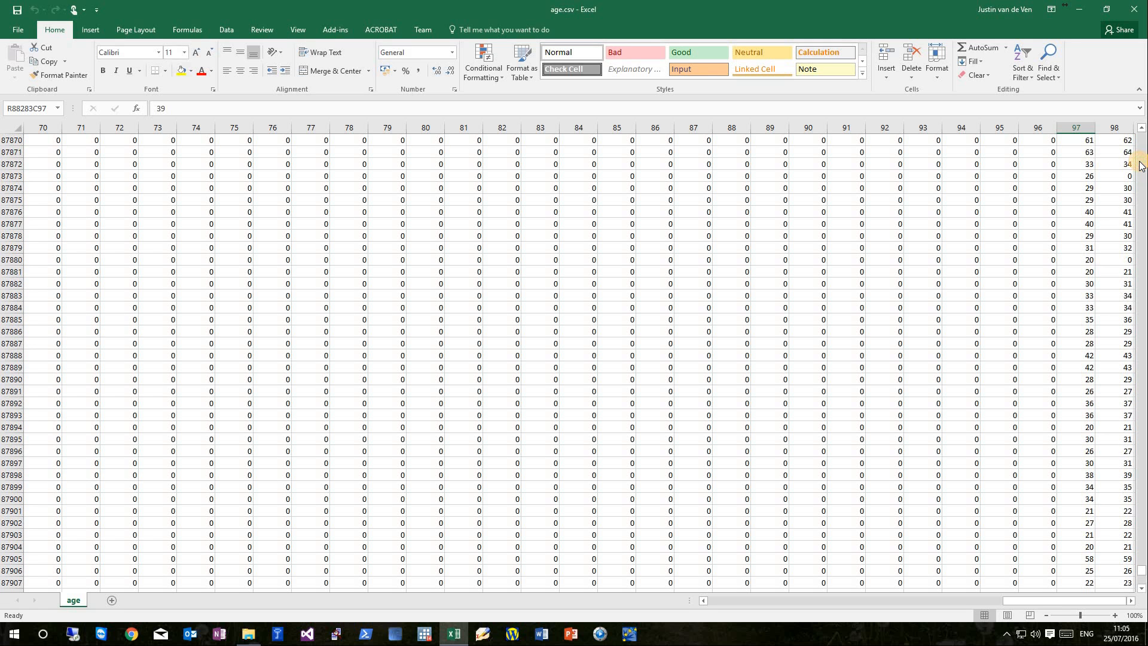
click(1140, 162)
click(1140, 162)
click(1140, 162)
click(1140, 162)
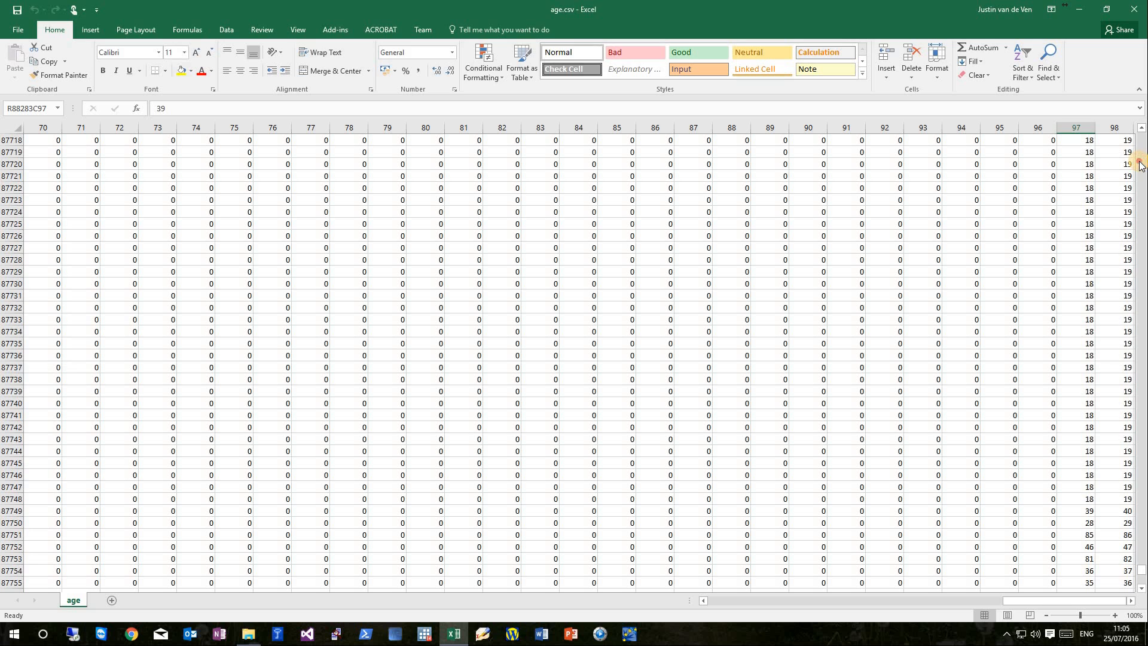
click(1140, 162)
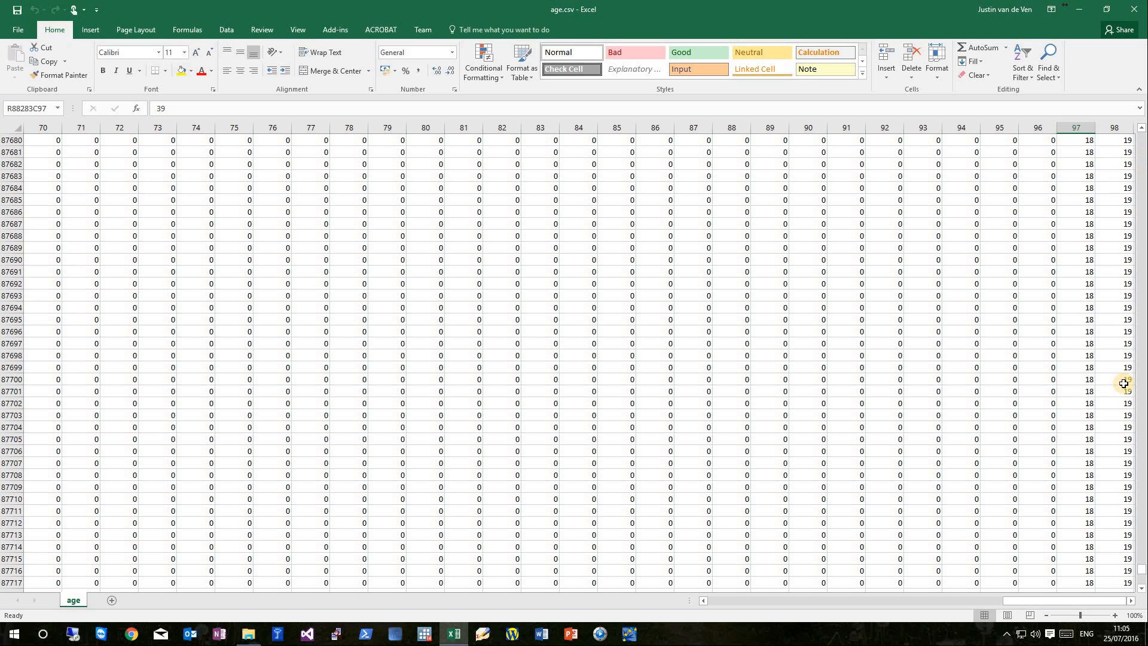
Compare the age of 18 in row 87746 of column 97 with the neighbouring entries in column 98.
click(1142, 568)
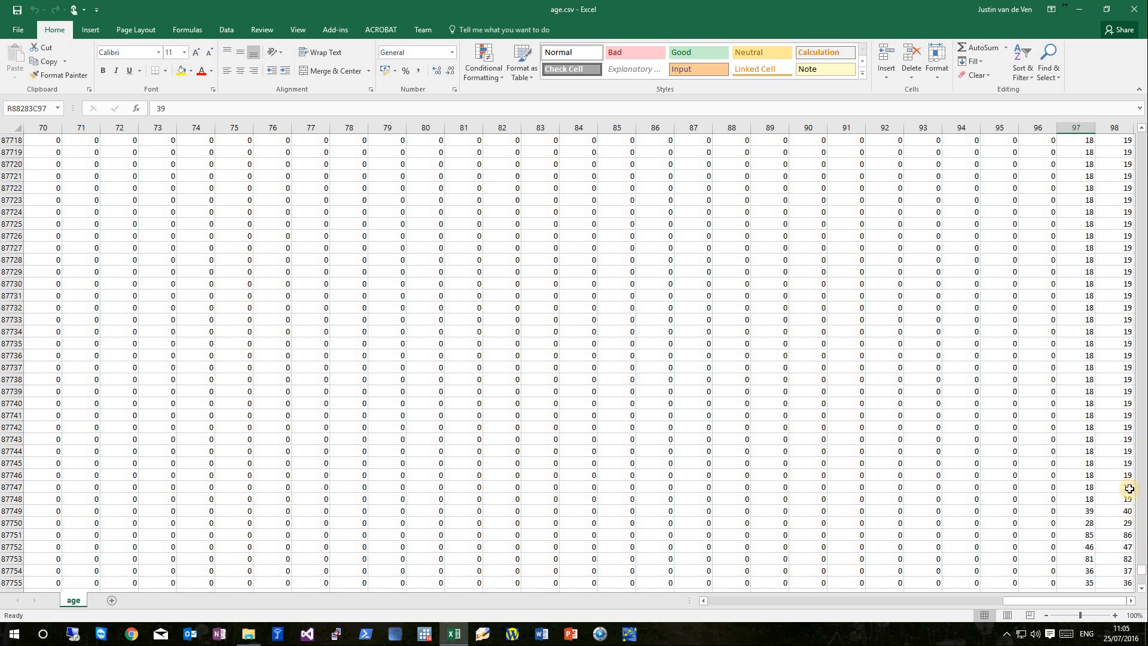
click(1089, 476)
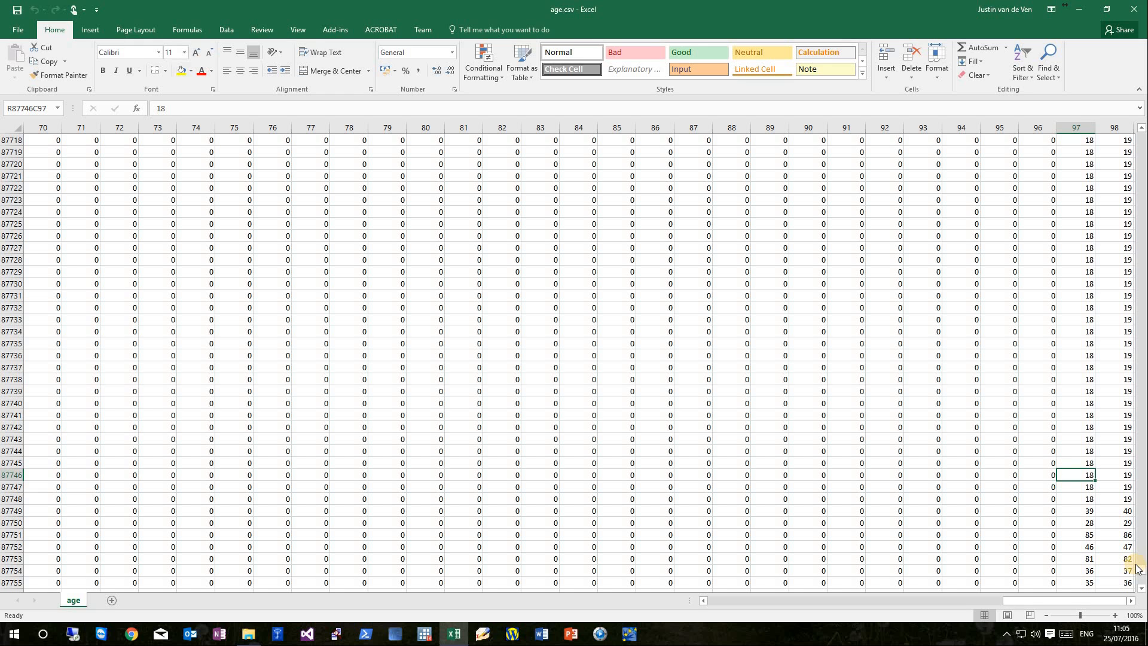
key(Right)
key(Down)
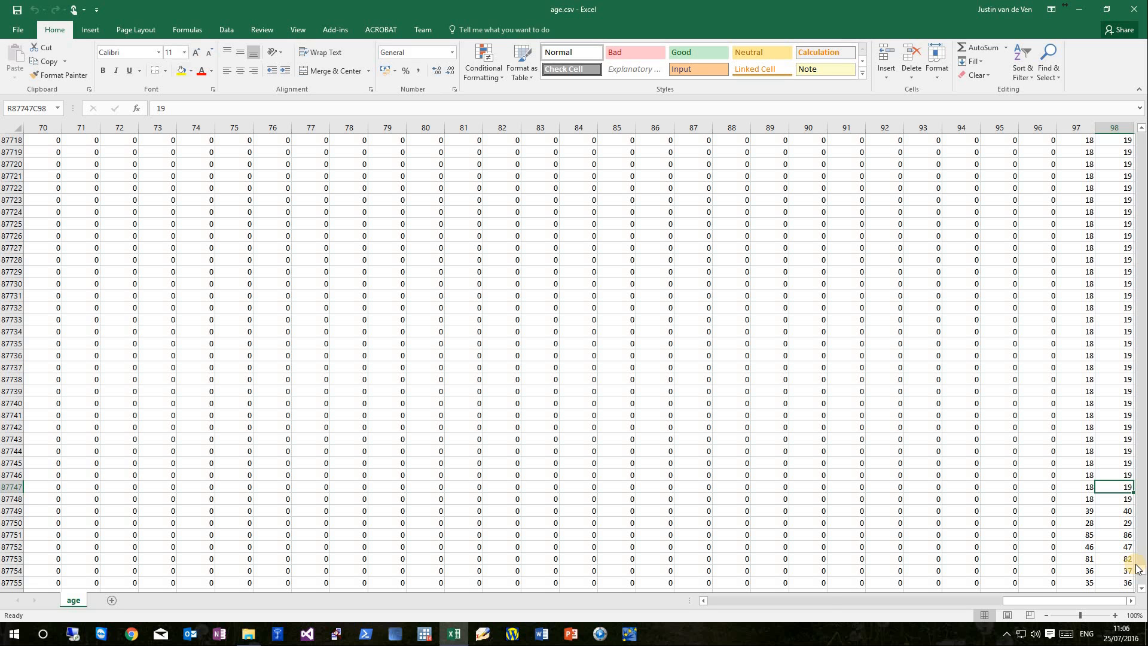
Return to the first cell of the age sheet and close age.csv.
key(ctrl+Home)
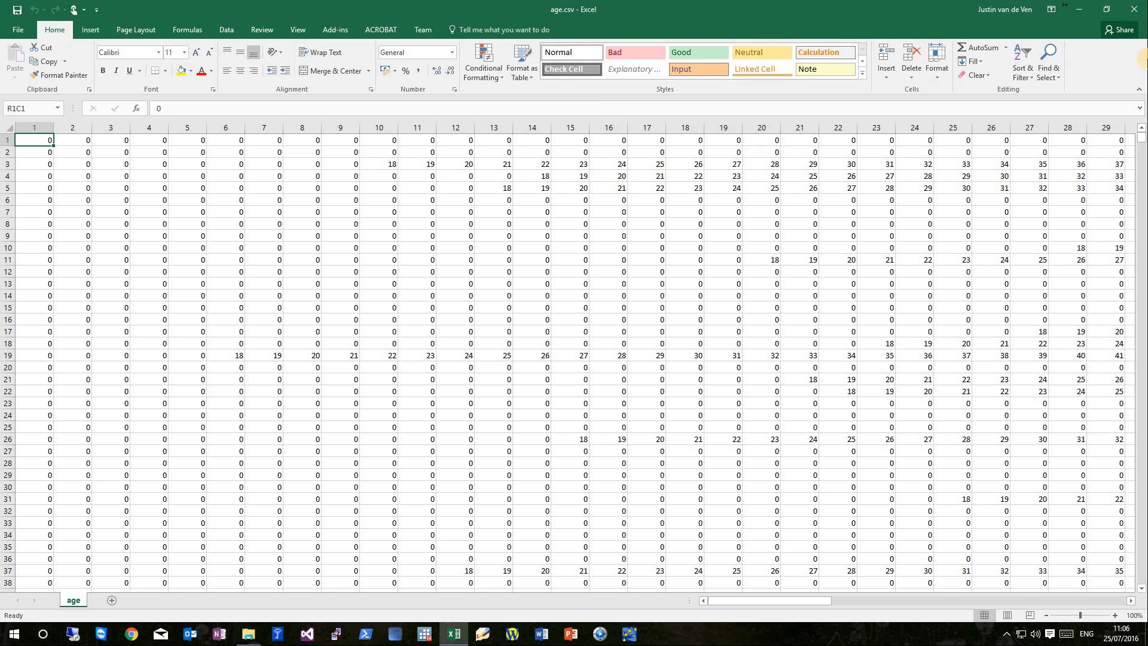
click(1134, 9)
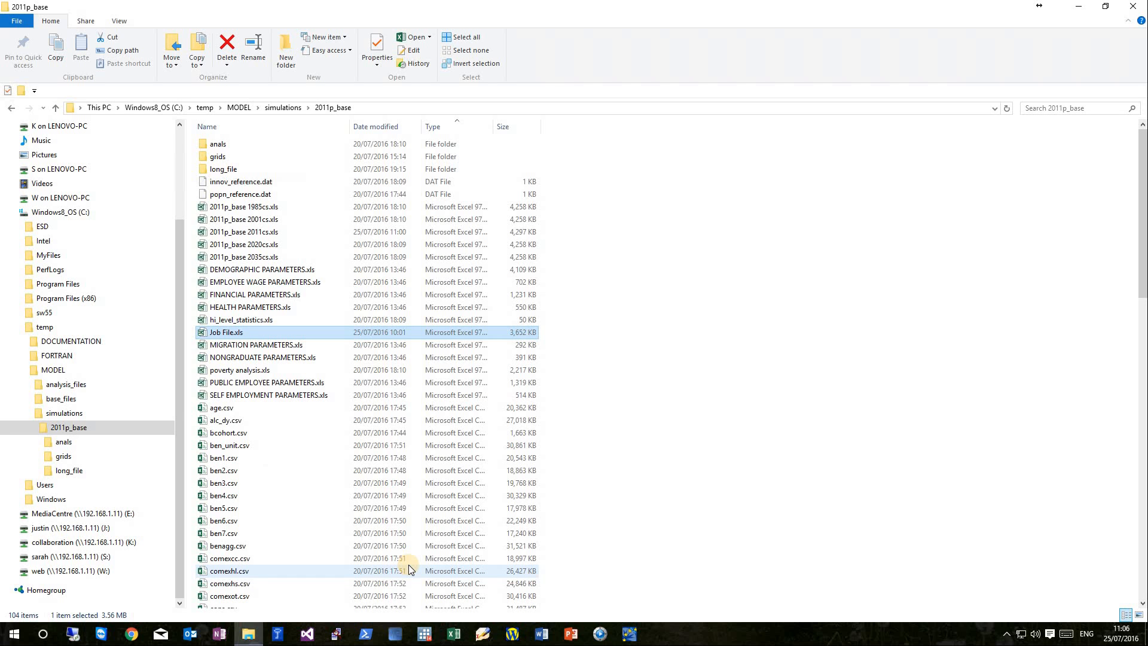
In the 2011p_base folder, select ben_unit.csv and open the long_file subfolder.
click(246, 445)
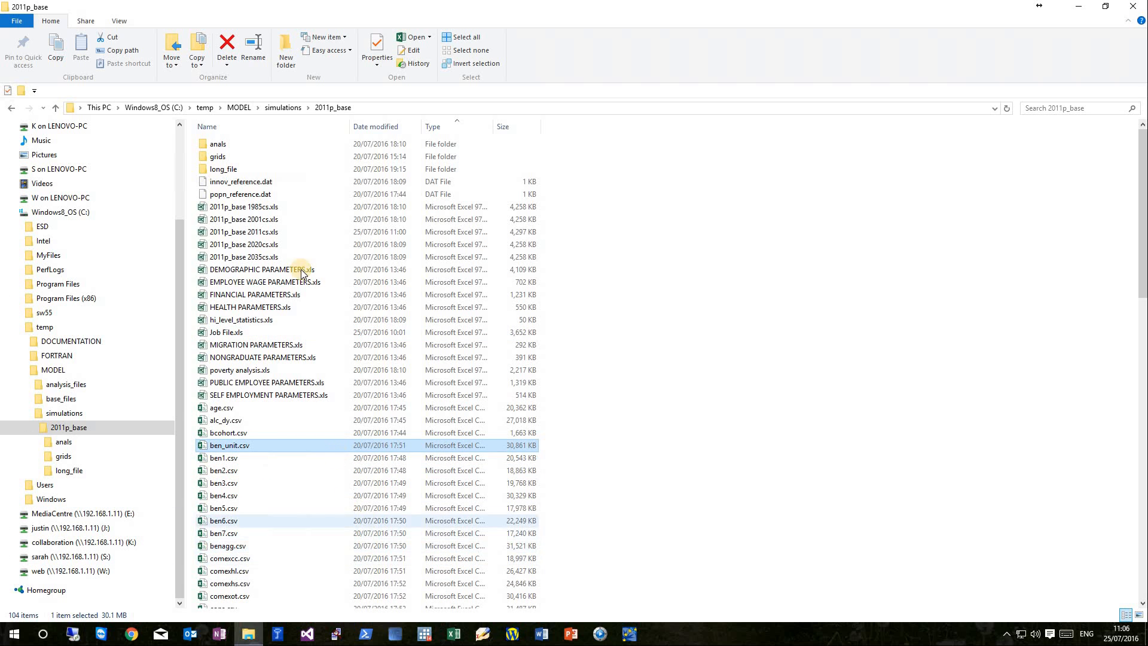
double_click(223, 172)
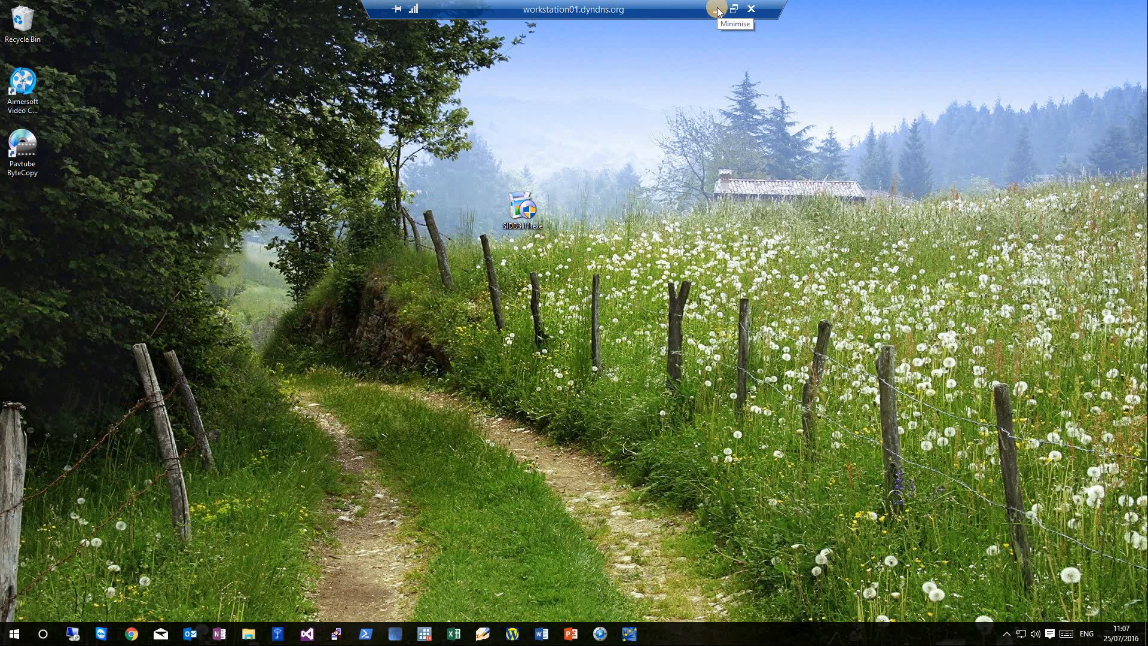
Minimise the remote desktop session to return to the local computer's MODEL folder.
click(717, 9)
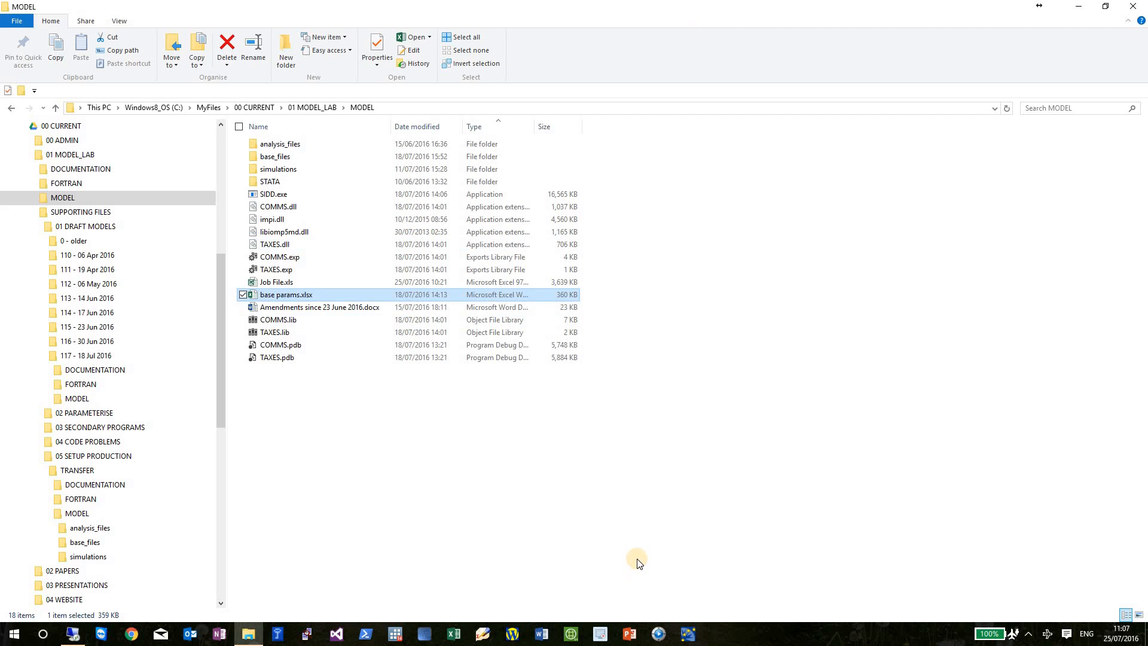